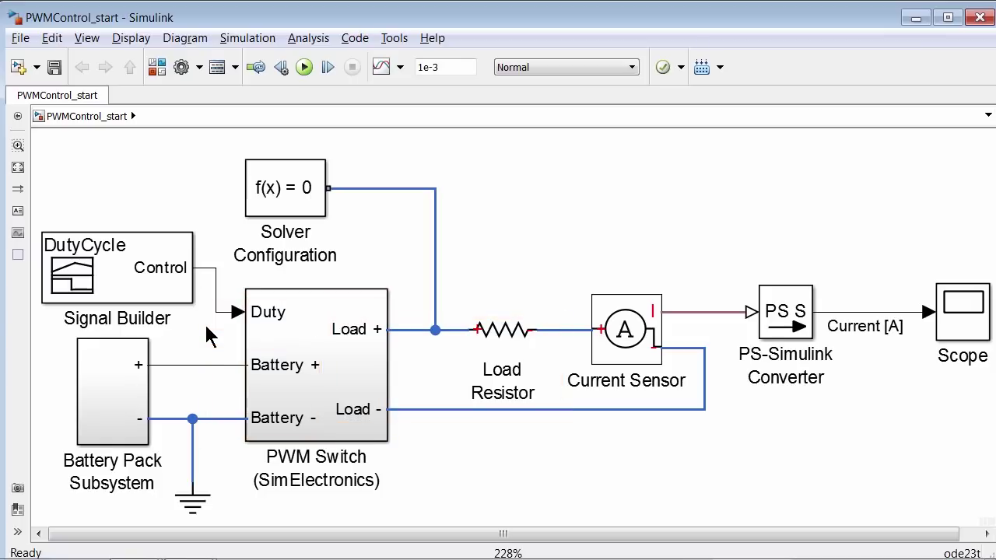
# Step: Inspect the Control duty cycle signal inside the Signal Builder block, then return to the PWMControl_start model
pyautogui.click(170, 282)
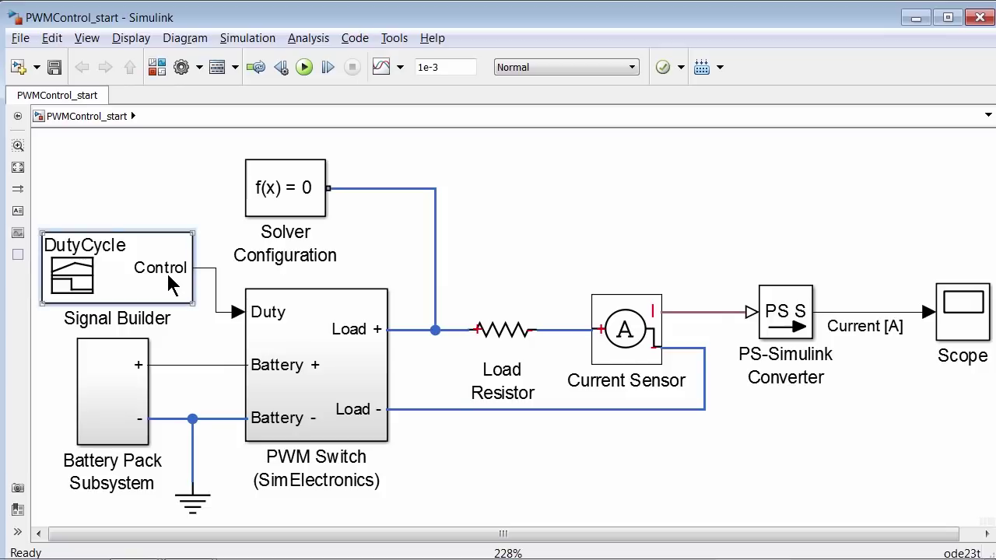
pyautogui.doubleClick(171, 282)
pyautogui.moveTo(188, 232); pyautogui.dragTo(167, 60)
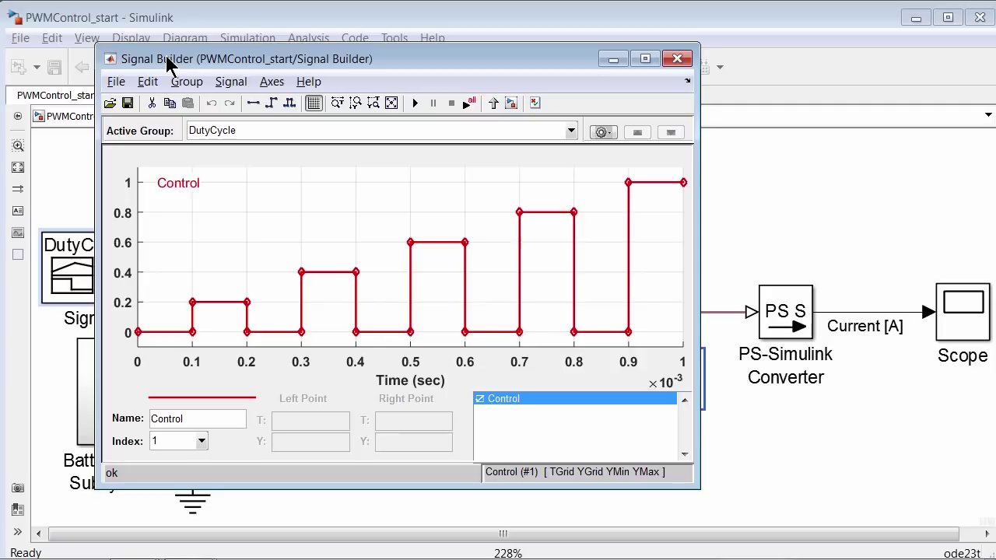
pyautogui.click(808, 222)
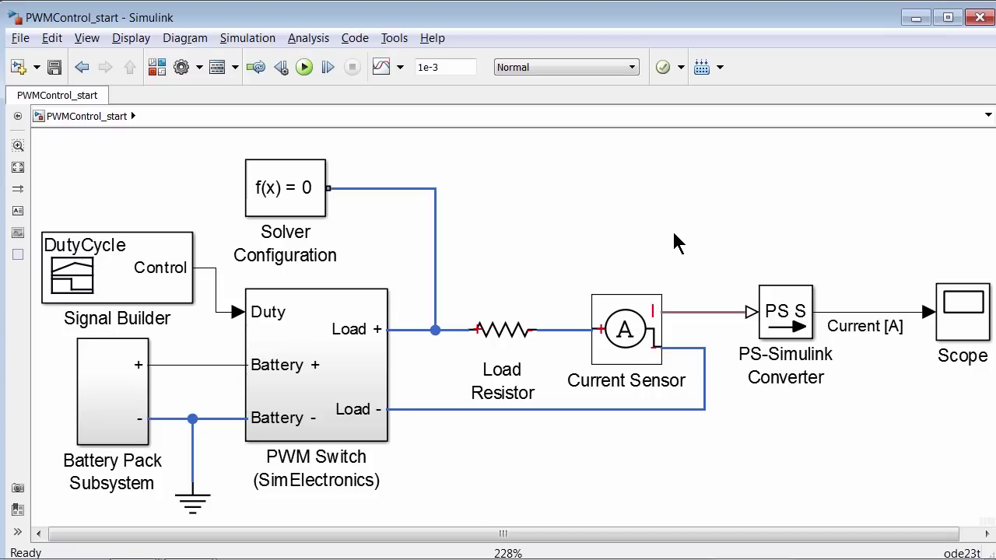
# Step: Look inside the PWM Switch (SimElectronics) subsystem and find its PWM block in the Simscape/SimElectronics/Actuators & Drivers/Drivers library
pyautogui.doubleClick(317, 363)
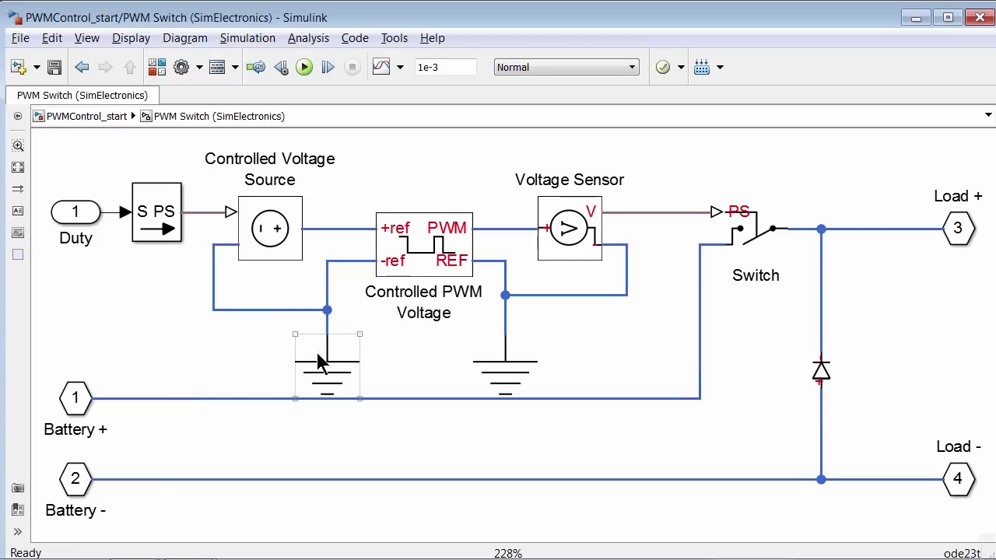
pyautogui.click(194, 350)
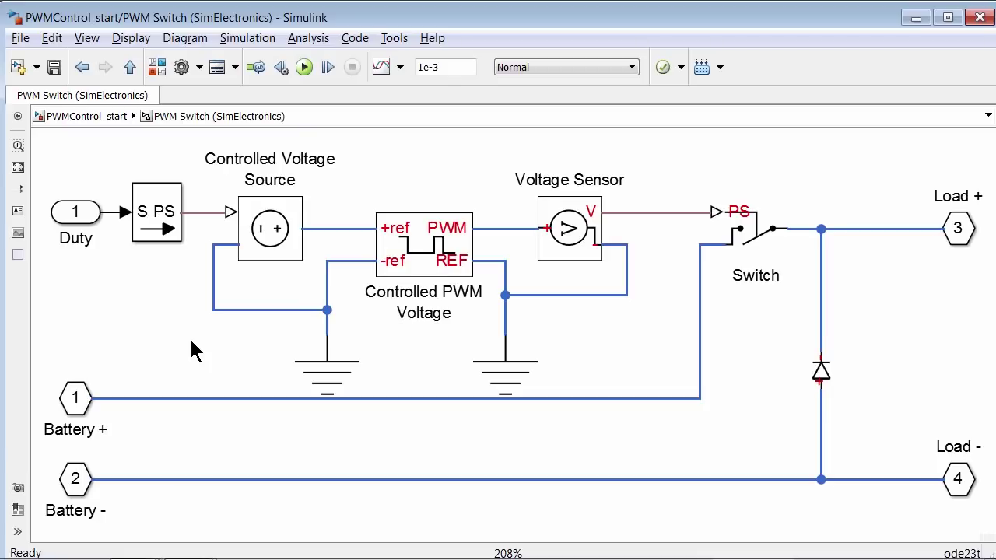
pyautogui.click(157, 67)
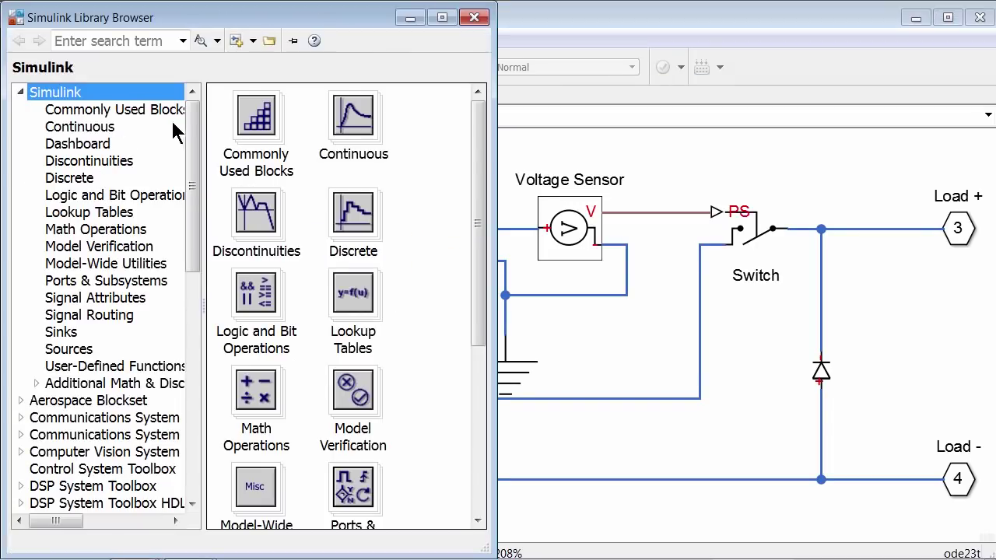
pyautogui.scroll(-10, 167, 284)
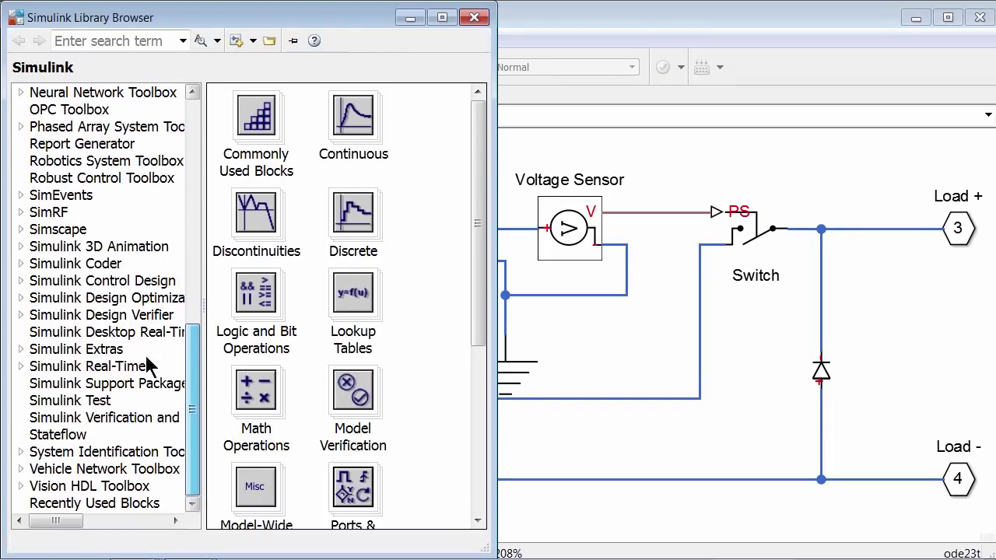
pyautogui.click(21, 229)
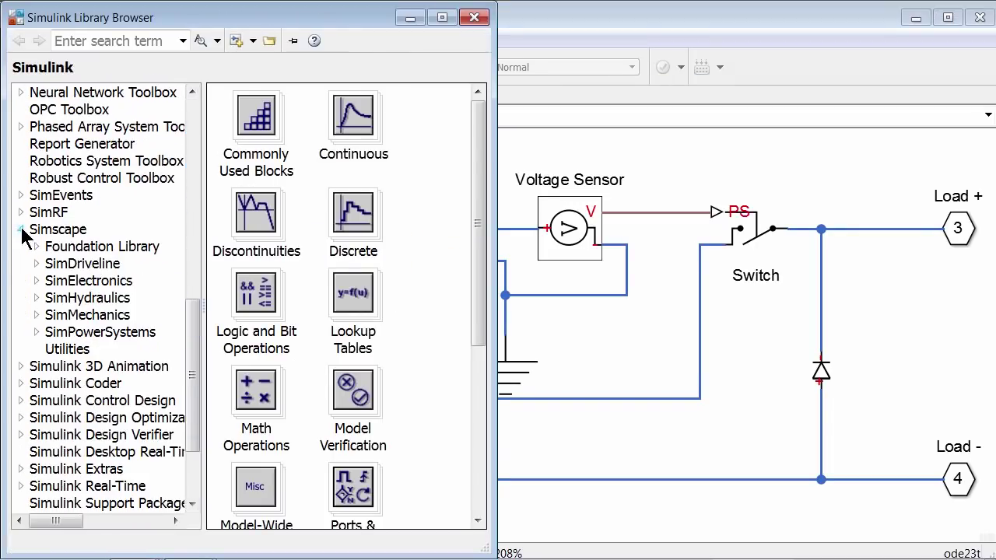
pyautogui.click(37, 281)
pyautogui.click(52, 298)
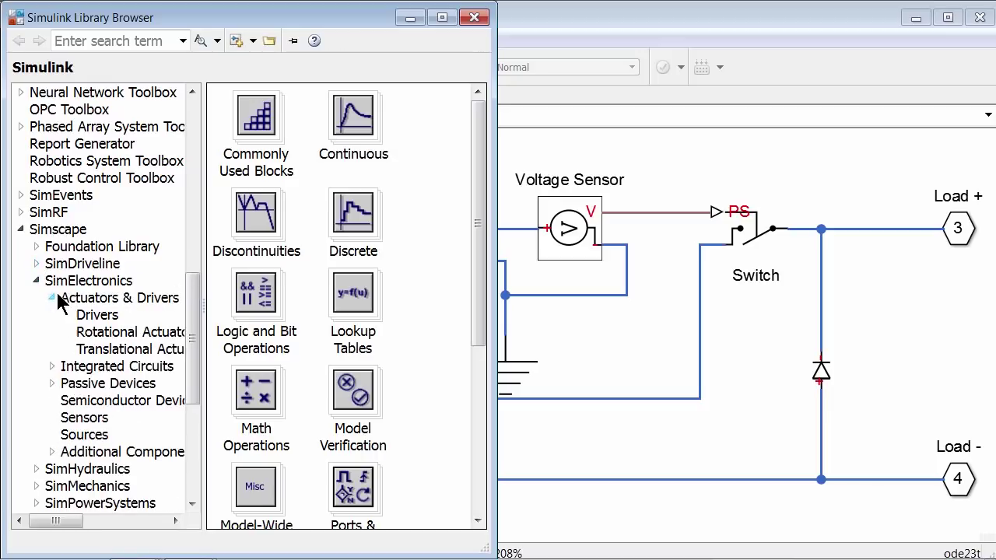
pyautogui.click(106, 317)
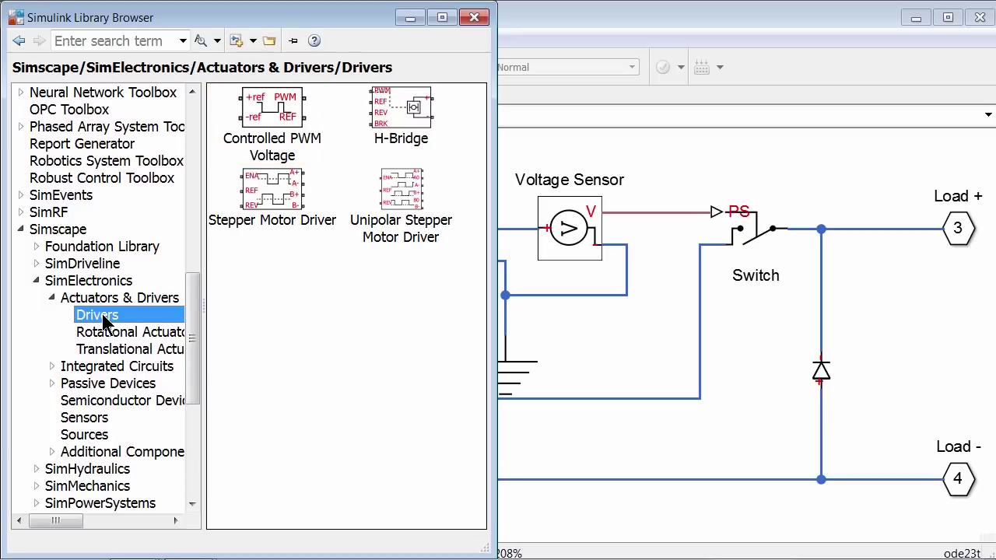
pyautogui.click(558, 453)
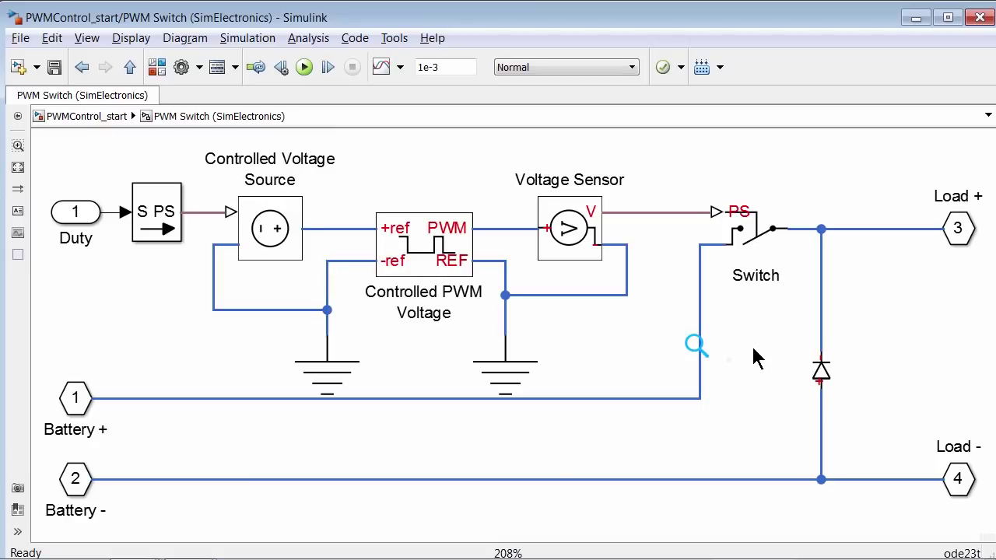
# Step: Review the parameters of the Controlled PWM Voltage block and return to the top level of the model
pyautogui.doubleClick(440, 247)
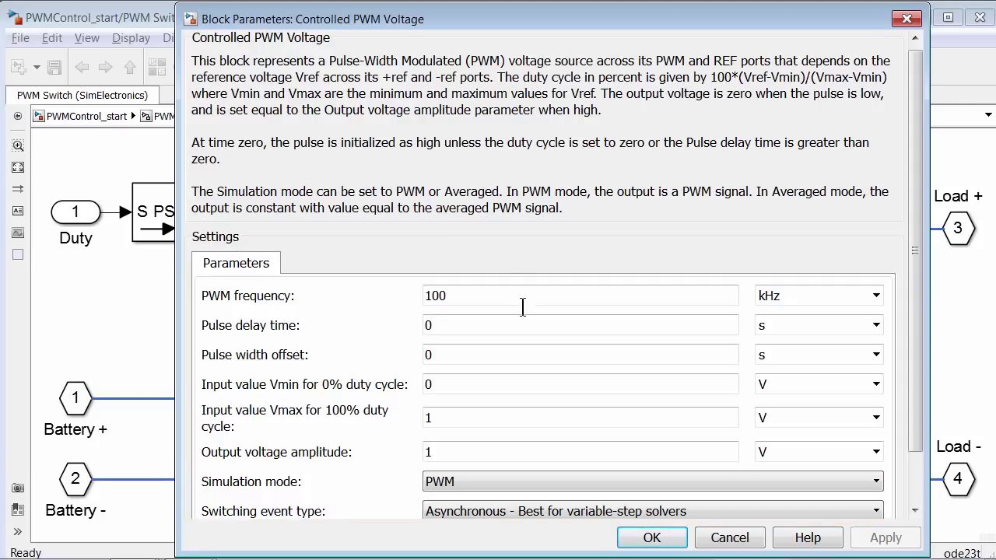
pyautogui.click(654, 538)
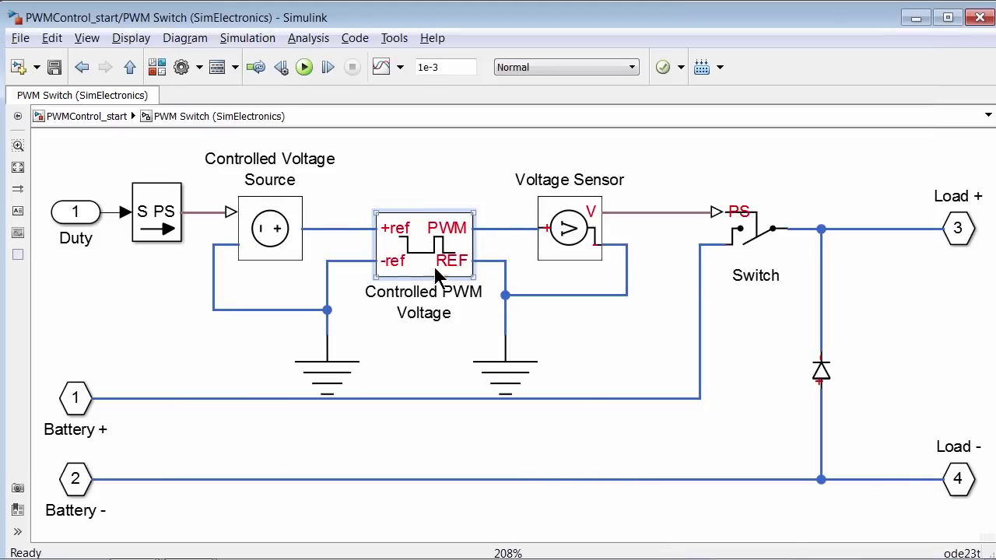
pyautogui.click(89, 117)
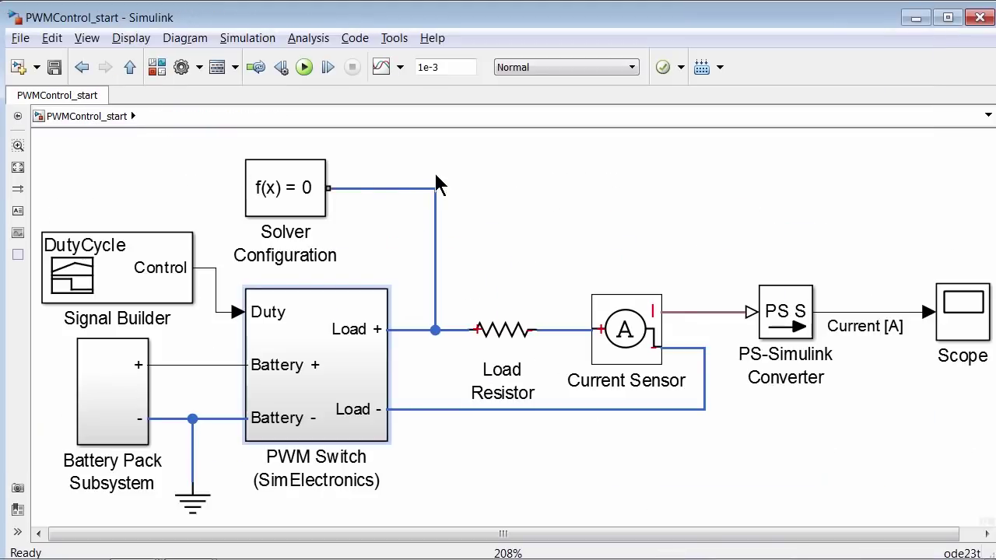
# Step: Run the PWMControl_start simulation and examine the load current on the scope
pyautogui.click(305, 68)
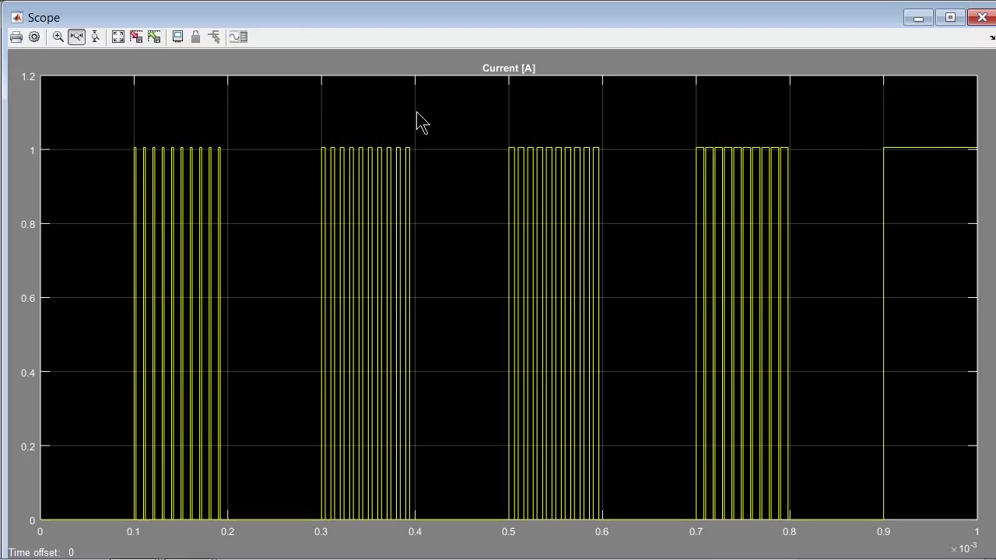
pyautogui.click(979, 17)
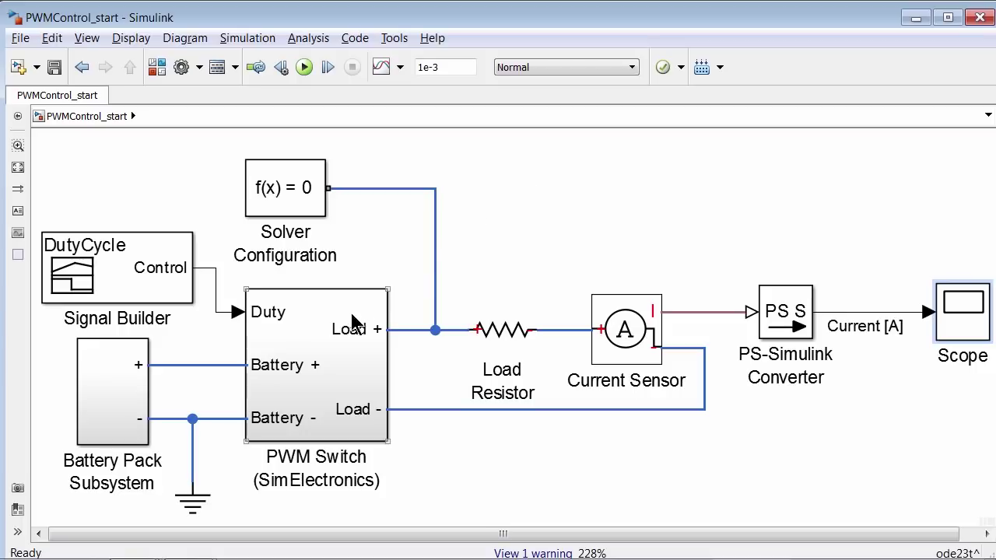
# Step: Copy the PWM Switch (SimElectronics) subsystem from PWMControl_start into the dcmotor_system model, placing it beside the Solver Configuration block
pyautogui.click(319, 334)
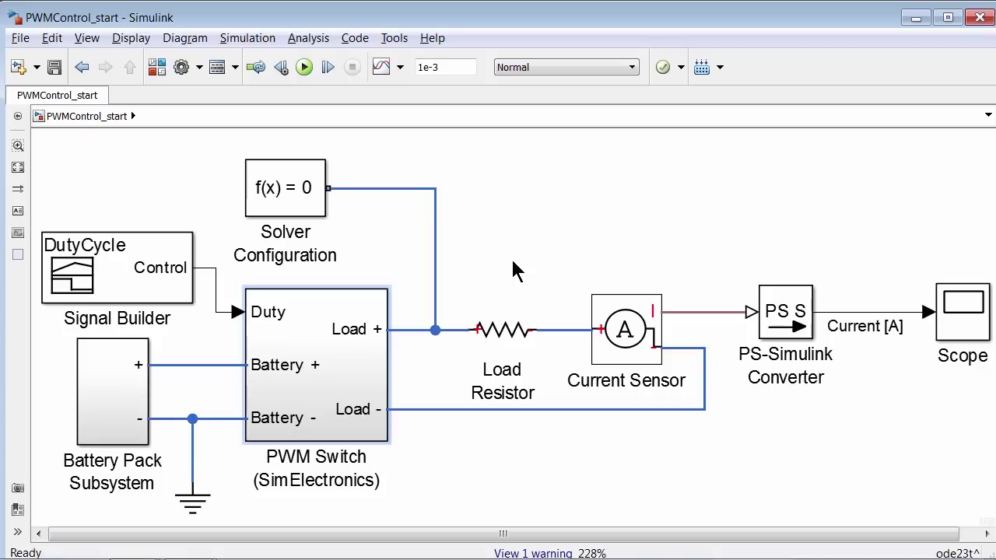
pyautogui.hotkey('alt', 'Tab')
pyautogui.hotkey('alt', 'Tab')
pyautogui.hotkey('alt', 'Tab')
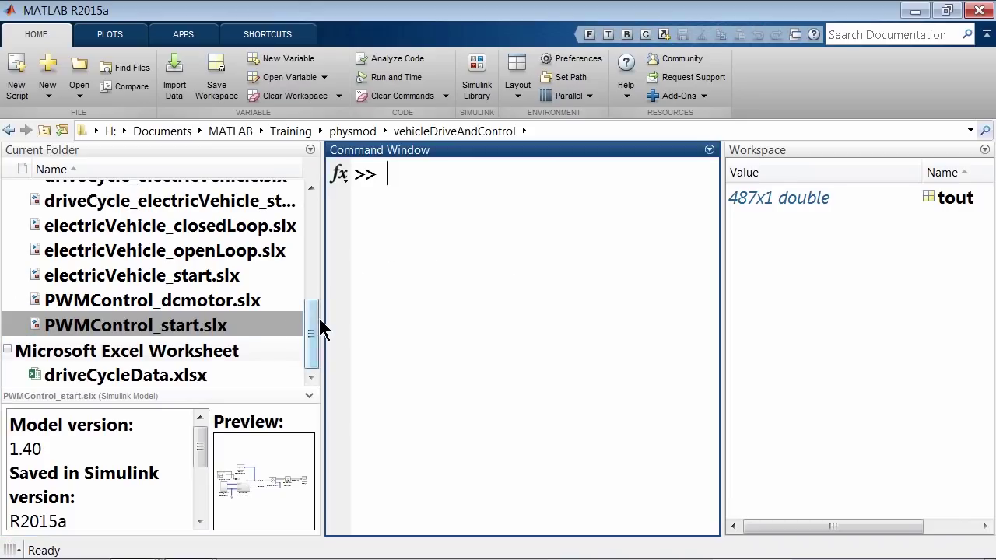
pyautogui.moveTo(312, 329); pyautogui.dragTo(311, 281)
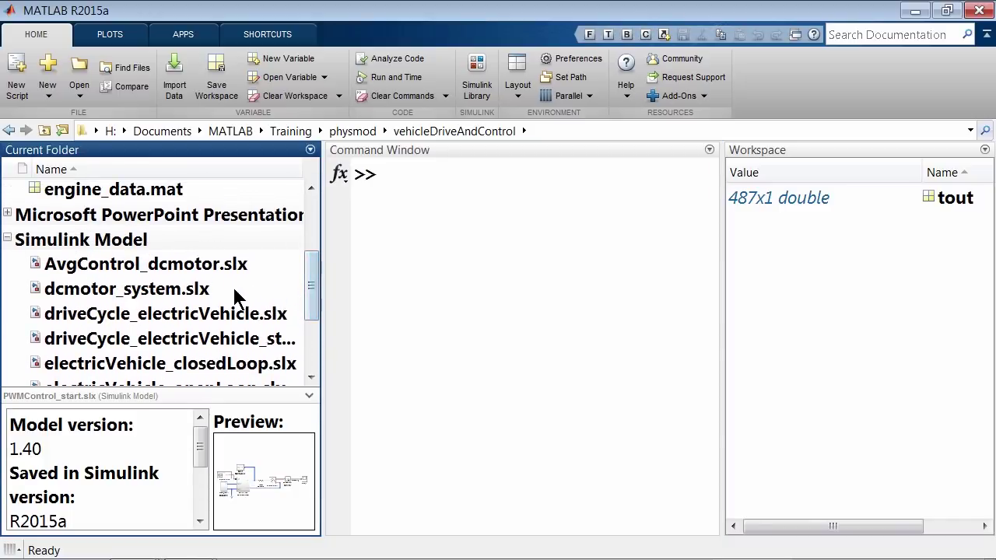
pyautogui.doubleClick(176, 292)
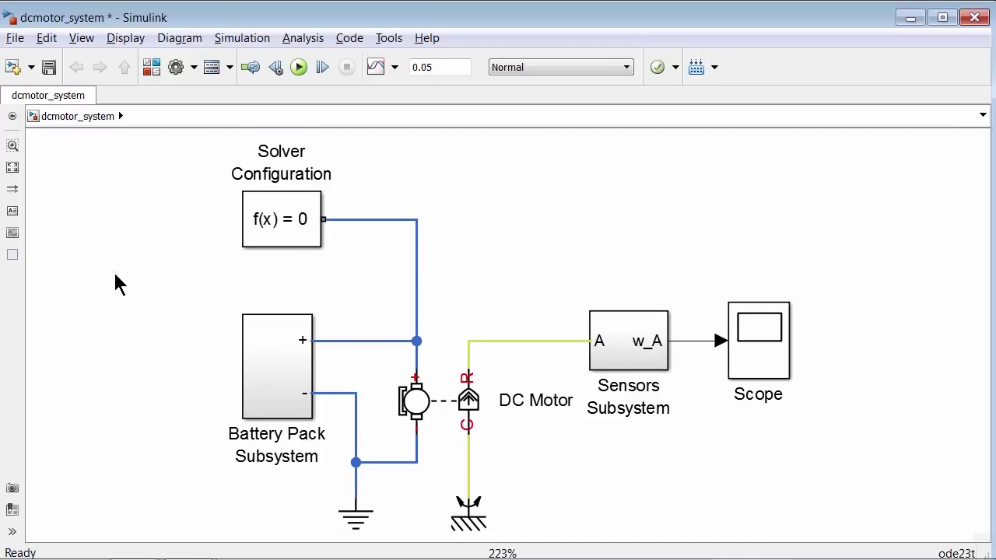
pyautogui.hotkey('ctrl', 'v')
pyautogui.moveTo(172, 345); pyautogui.dragTo(120, 269)
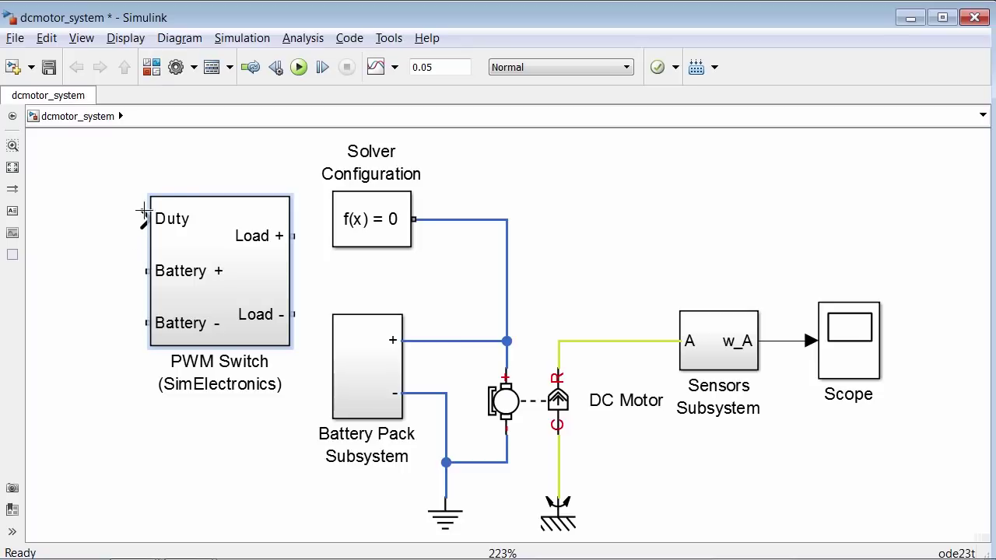
# Step: Add a Constant block from the Simulink Sources library in front of the PWM Switch's Duty input
pyautogui.click(152, 67)
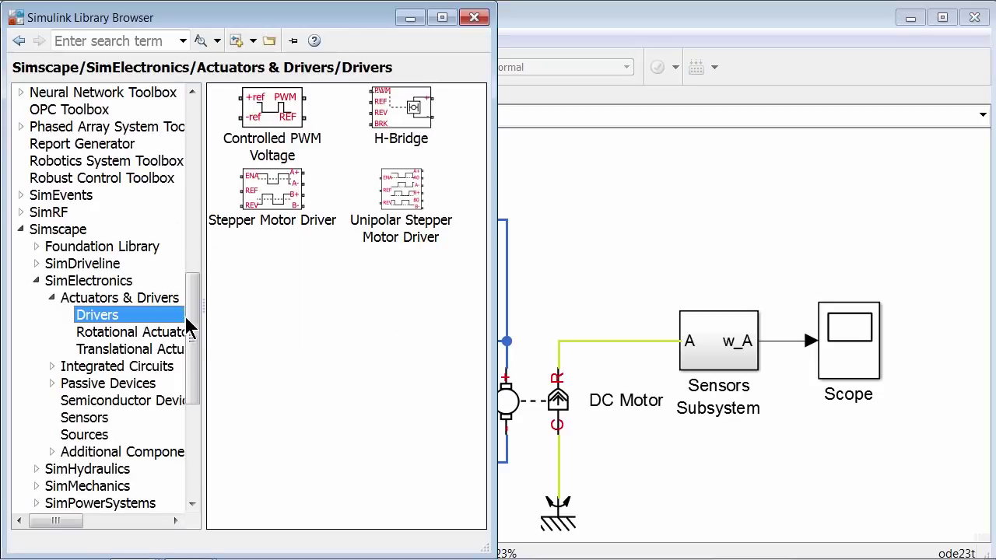
pyautogui.moveTo(187, 318); pyautogui.dragTo(213, 138)
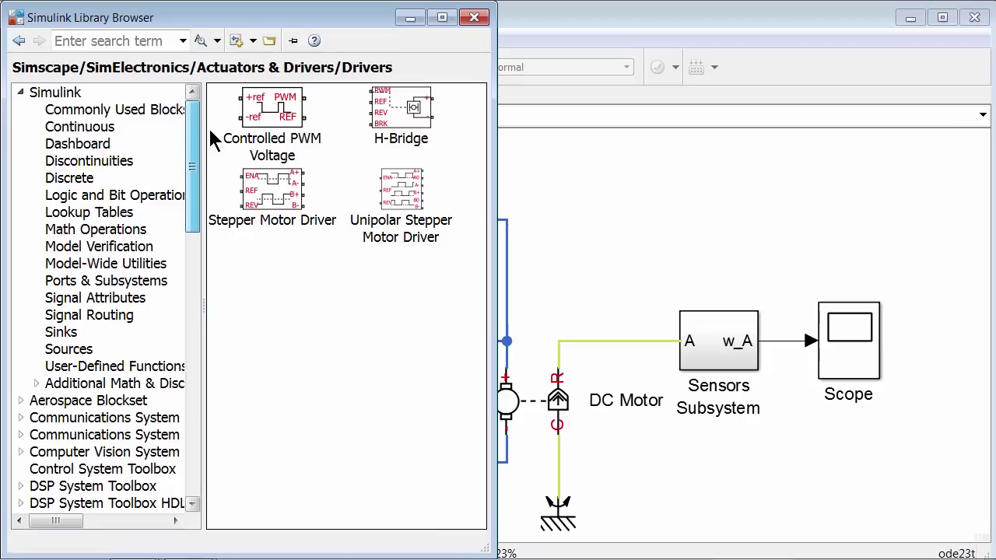
pyautogui.click(37, 94)
pyautogui.click(78, 350)
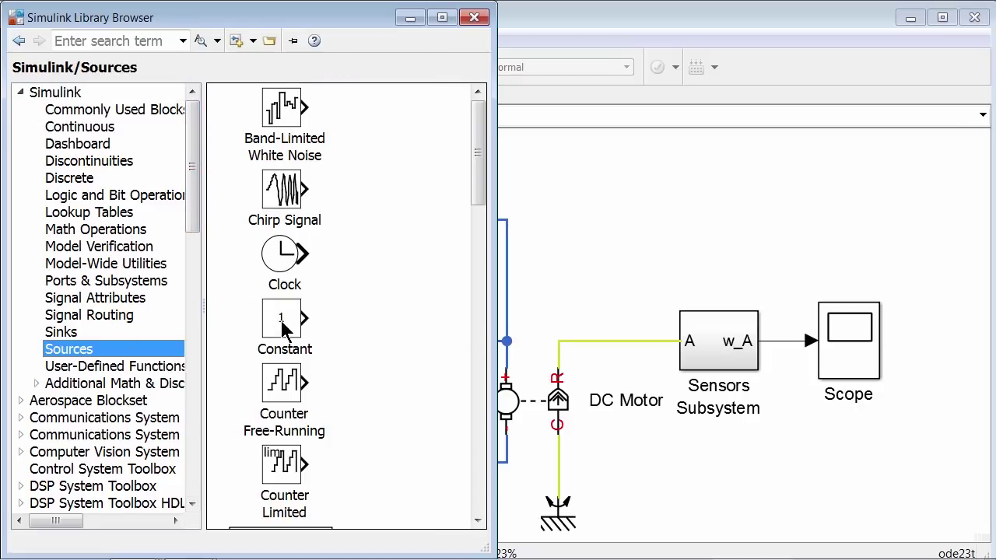
pyautogui.moveTo(282, 323); pyautogui.dragTo(94, 224)
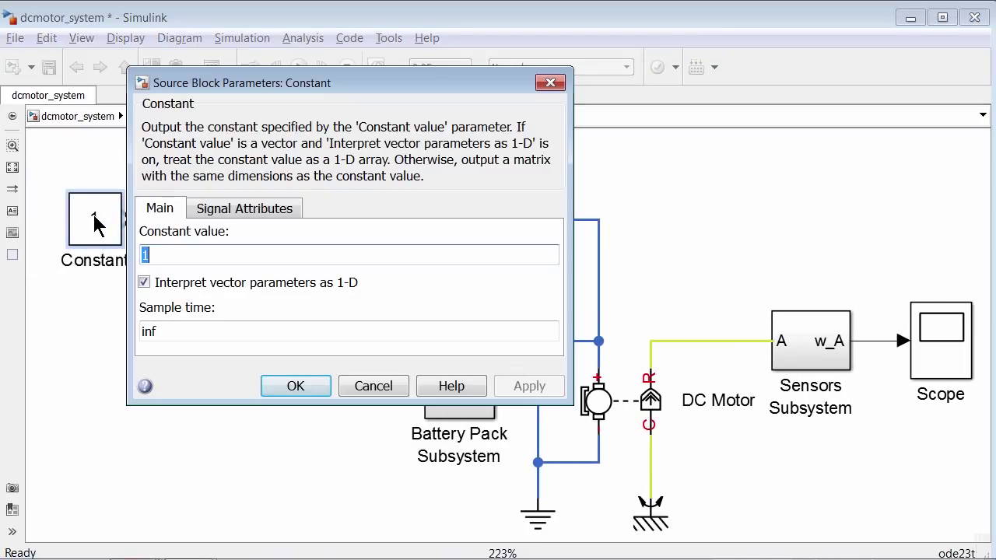
# Step: Set the Constant block's value to 0.9 and connect its output to the Duty port of the PWM Switch
pyautogui.press('BackSpace')
pyautogui.write('0')
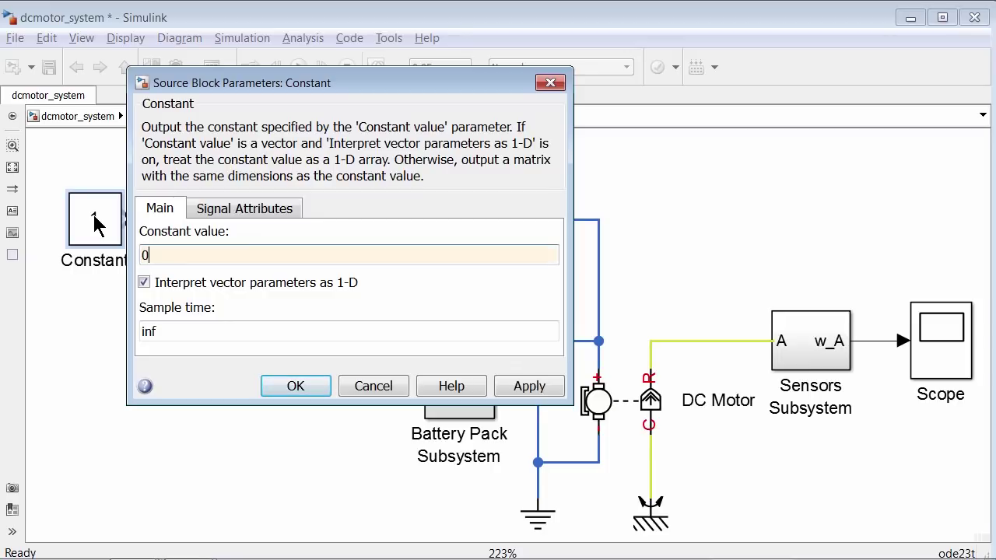
pyautogui.write('.9')
pyautogui.press('Return')
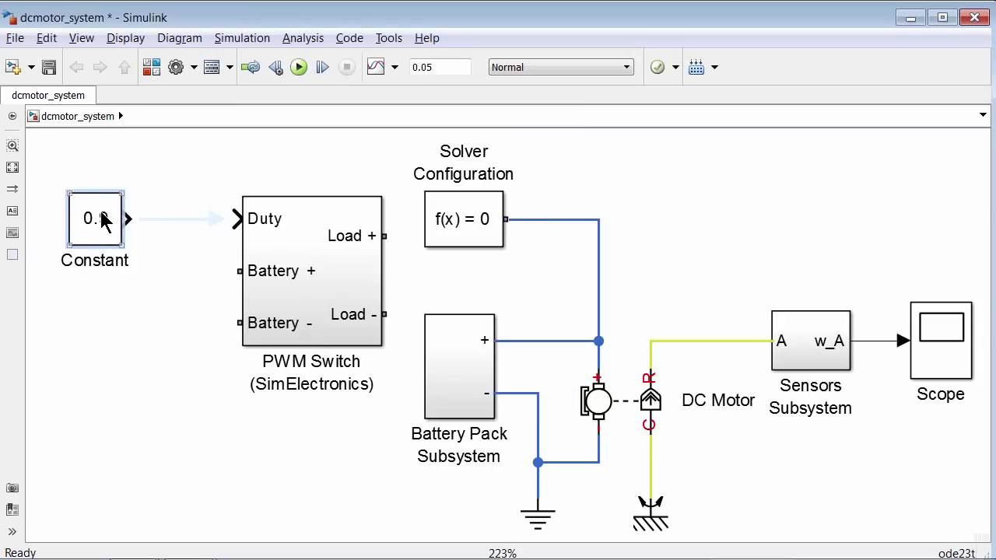
pyautogui.click(156, 232)
pyautogui.click(156, 221)
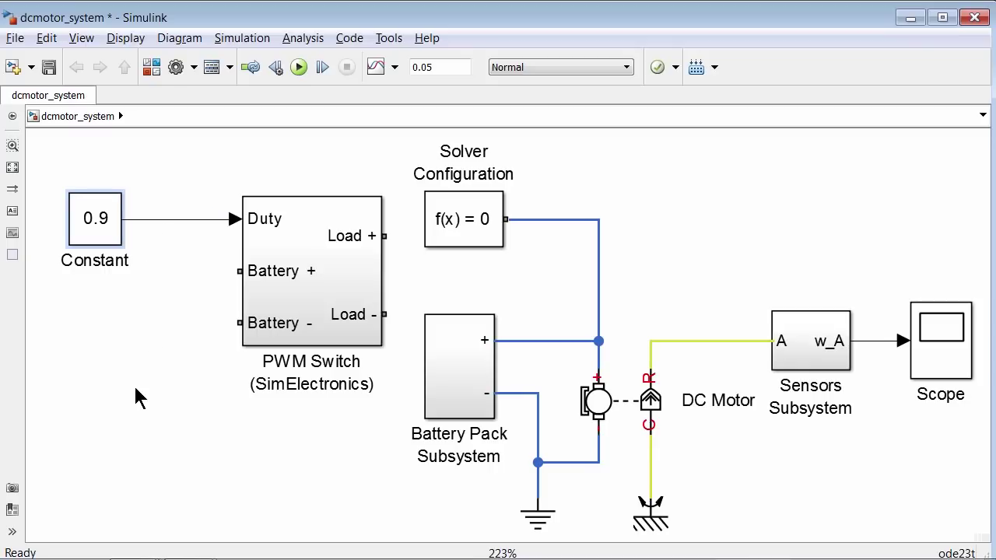
# Step: Move the Battery Pack Subsystem in front of the PWM Switch and connect its terminals to Battery + and Battery -
pyautogui.moveTo(471, 381); pyautogui.dragTo(122, 319)
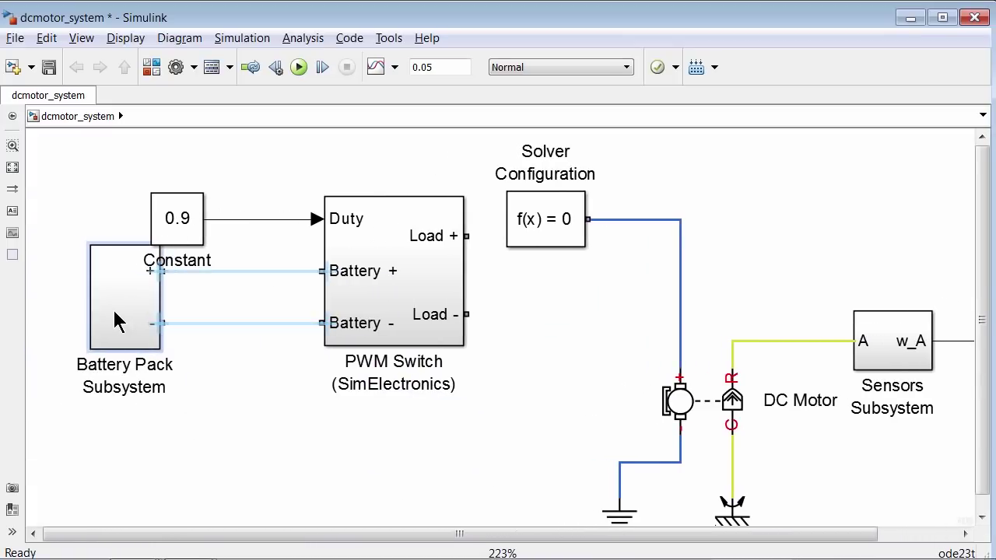
pyautogui.click(223, 283)
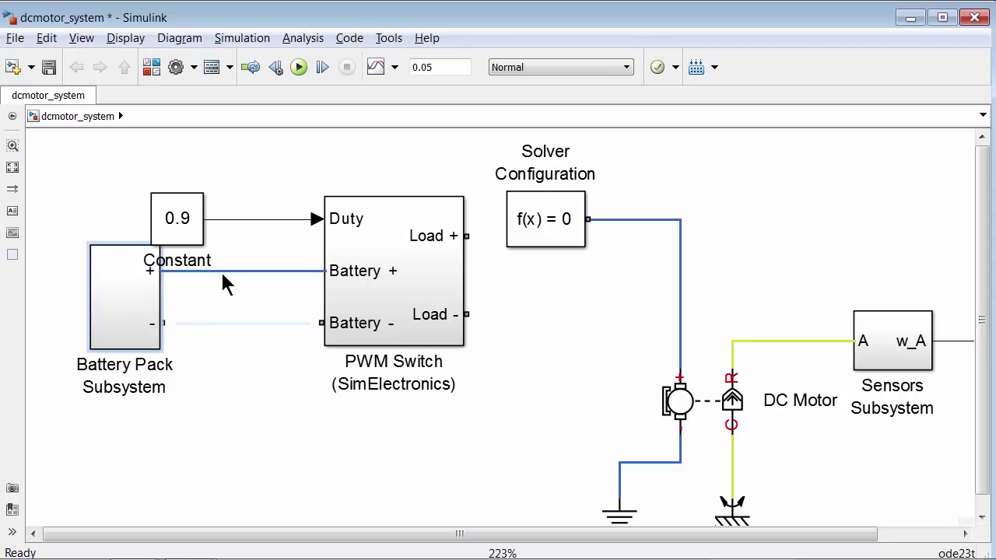
pyautogui.click(219, 330)
# Step: Place the Constant block above the Battery Pack Subsystem, and shift both together with the PWM Switch down level with the DC Motor
pyautogui.moveTo(180, 238); pyautogui.dragTo(128, 184)
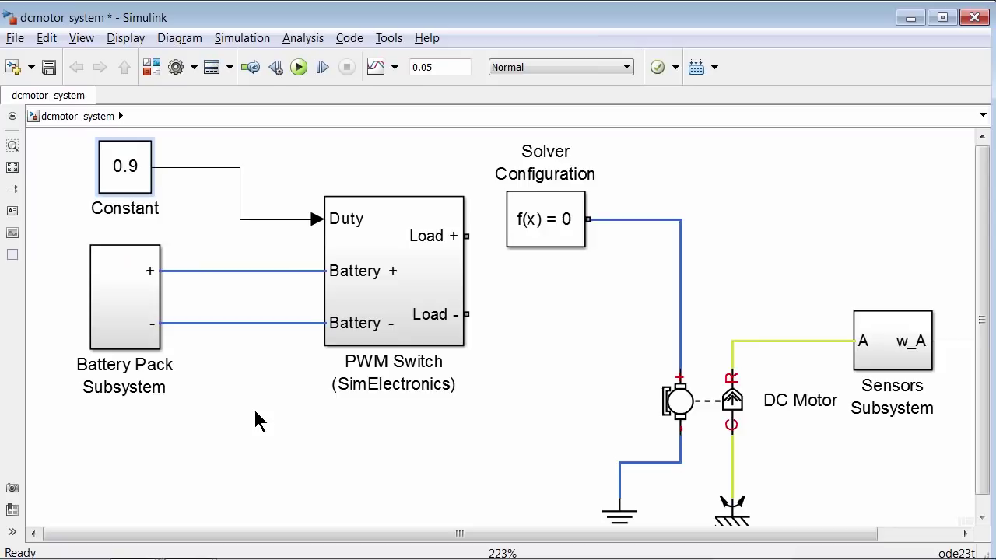
pyautogui.press('space')
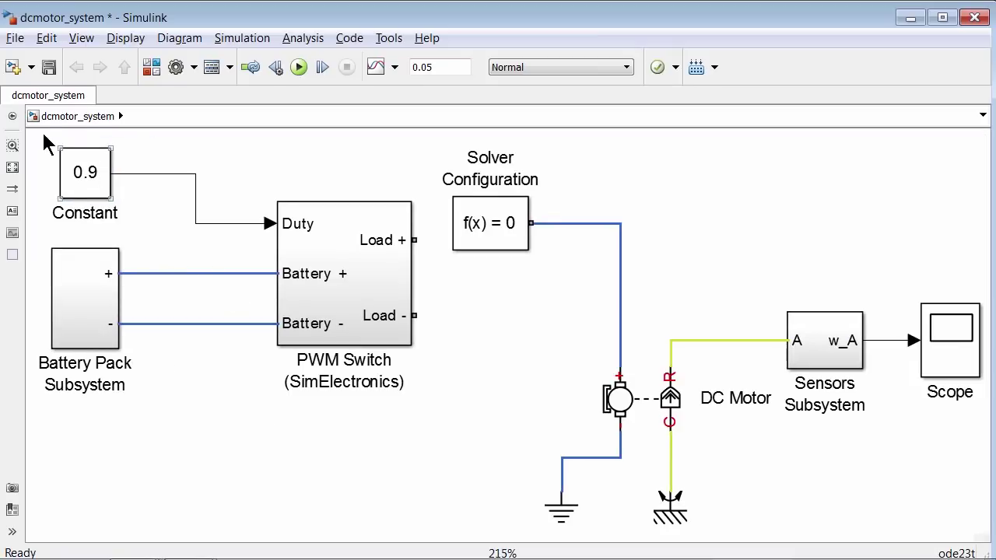
pyautogui.moveTo(35, 134); pyautogui.dragTo(413, 431)
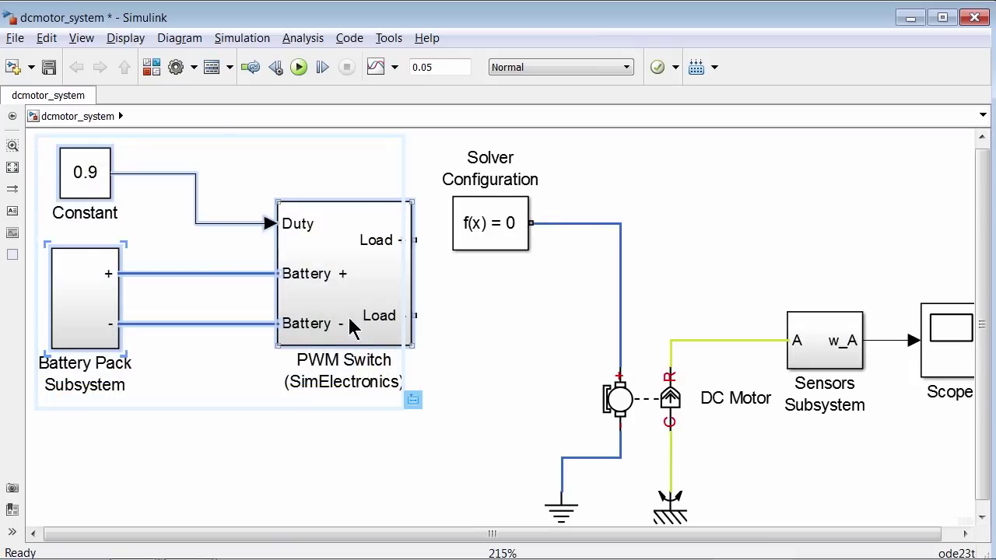
pyautogui.moveTo(413, 322); pyautogui.dragTo(427, 421)
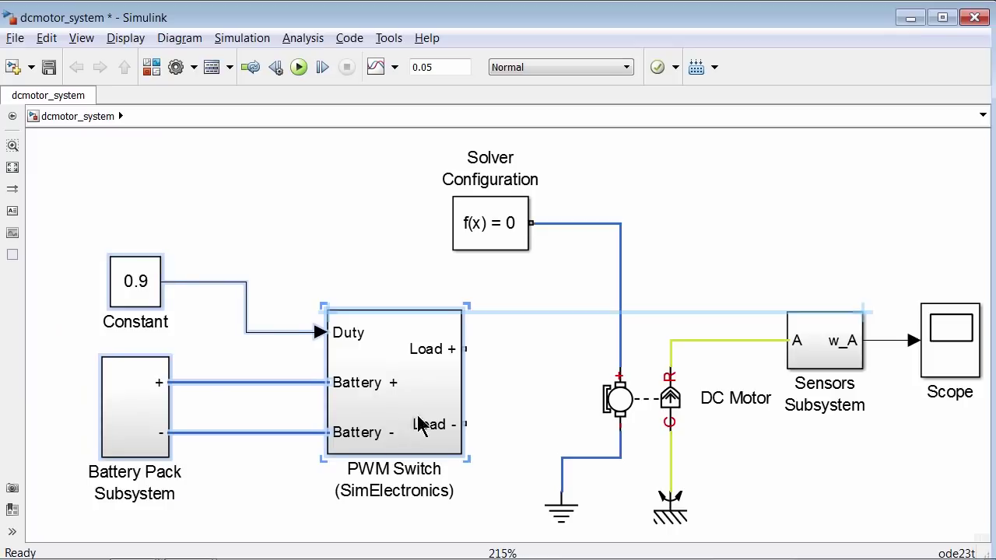
# Step: Connect the Load + port of the PWM Switch to the line at the DC Motor's positive terminal
pyautogui.click(517, 390)
pyautogui.moveTo(480, 348); pyautogui.dragTo(619, 355)
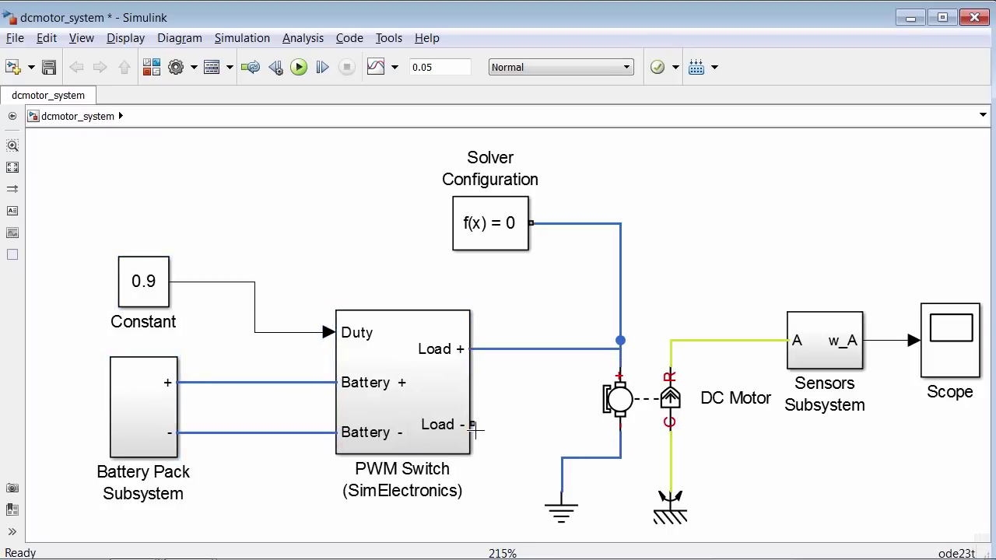
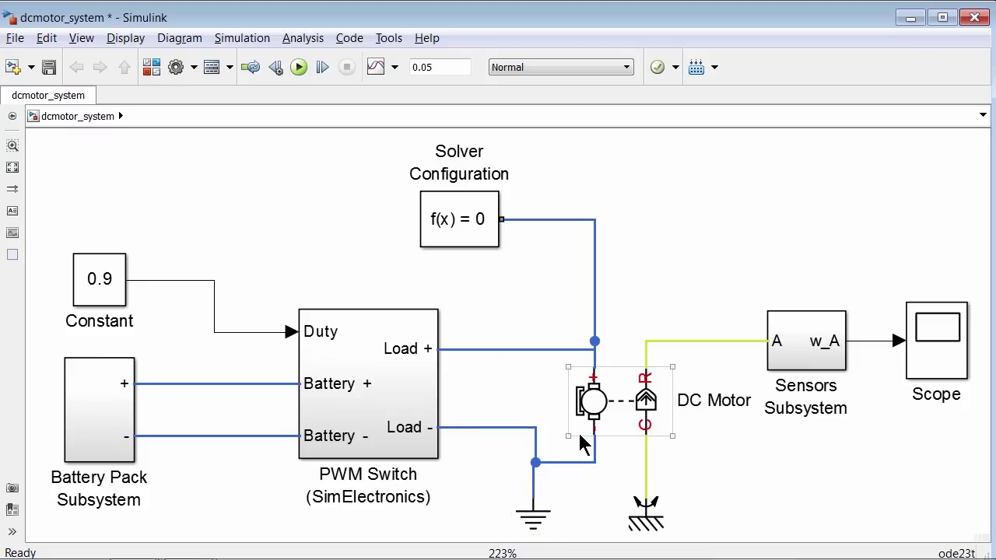
# Step: Examine how Battery - and Load - are connected inside the PWM Switch subsystem, and return to the top-level dcmotor_system model
pyautogui.doubleClick(378, 382)
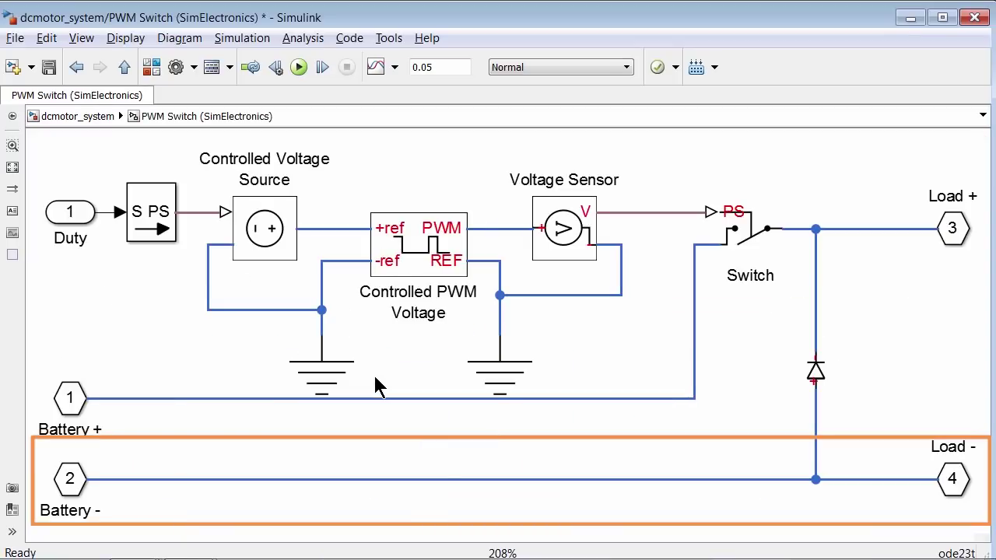
pyautogui.click(87, 119)
pyautogui.click(318, 278)
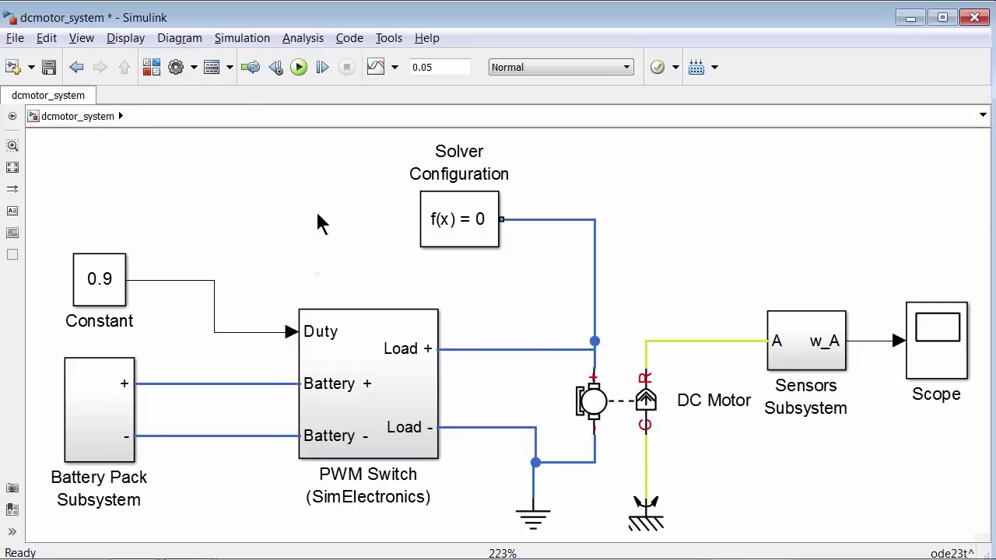
# Step: Simulate dcmotor_system with the 0.9 duty cycle and view the motor speed in the Scope with the axes fitted to the curve
pyautogui.click(299, 68)
pyautogui.doubleClick(940, 343)
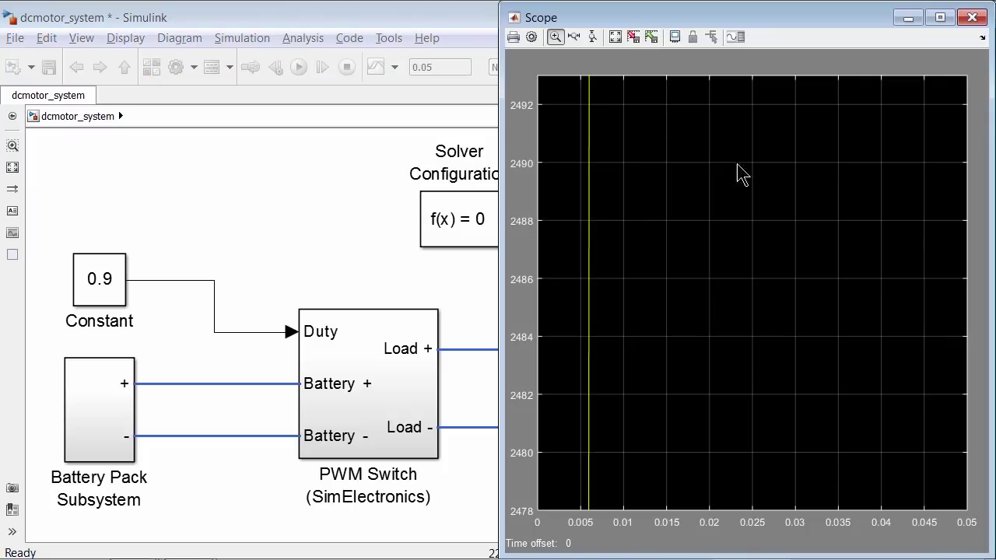
pyautogui.click(615, 38)
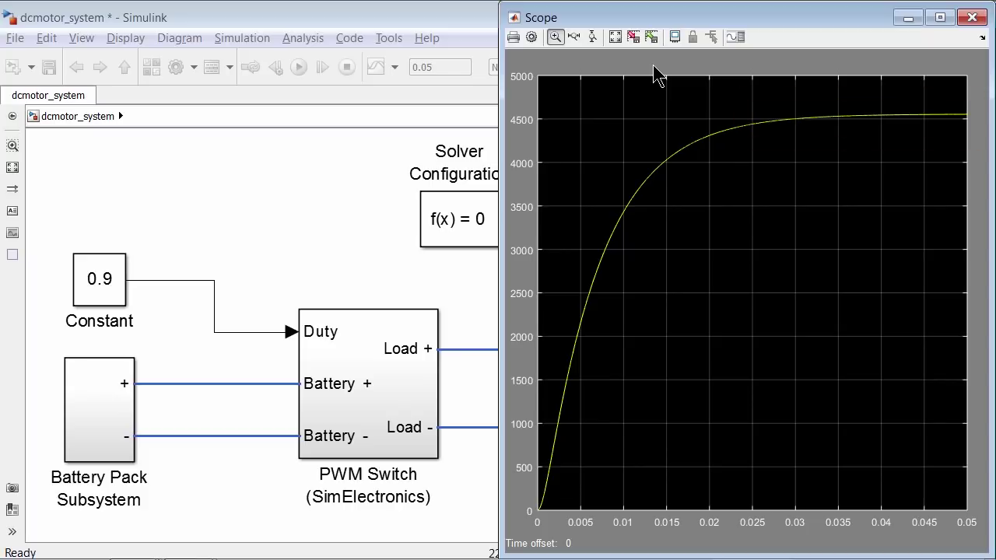
pyautogui.click(288, 204)
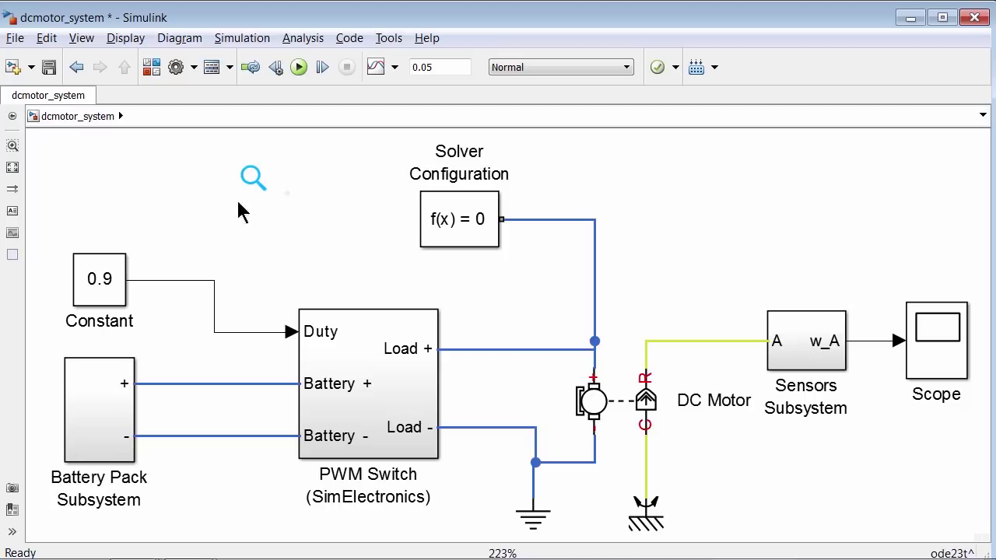
# Step: Set the Constant block's value to 0.5 and rerun the dcmotor_system simulation
pyautogui.click(111, 283)
pyautogui.doubleClick(110, 283)
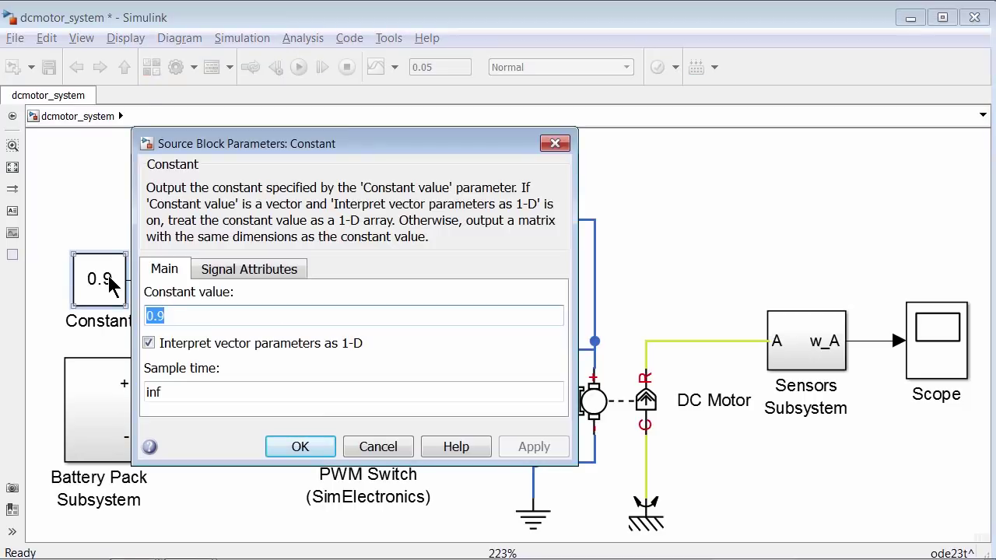
pyautogui.write('0.5')
pyautogui.press('Return')
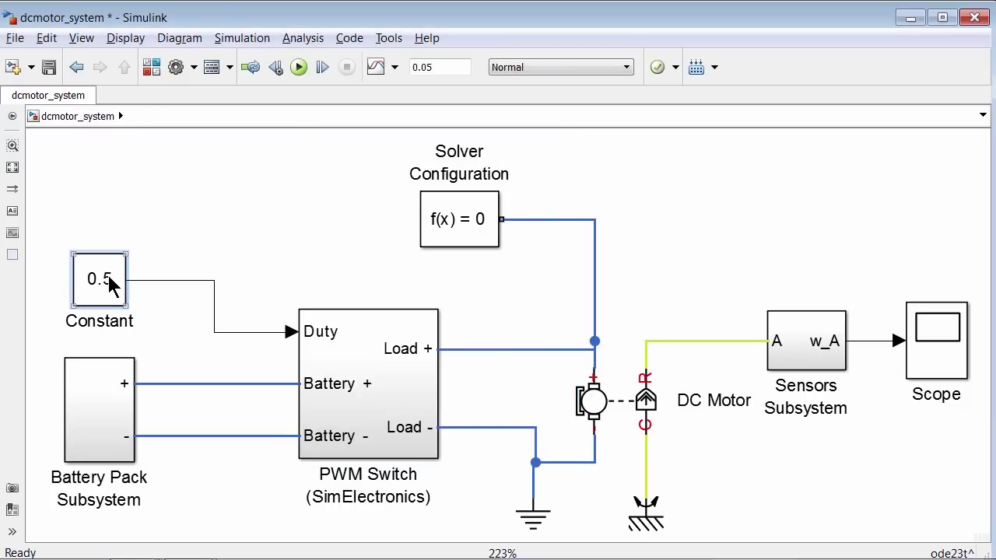
pyautogui.click(299, 67)
# Step: Review the contents of the PWM Switch subsystem, and examine the dcmotor_system speed curve in the Scope with the axes fitted
pyautogui.doubleClick(371, 354)
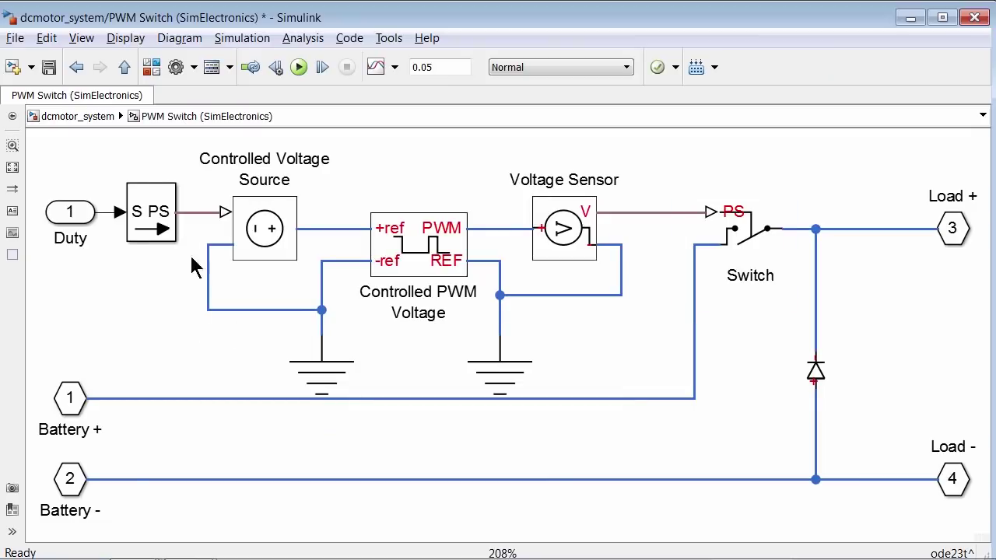
pyautogui.click(79, 117)
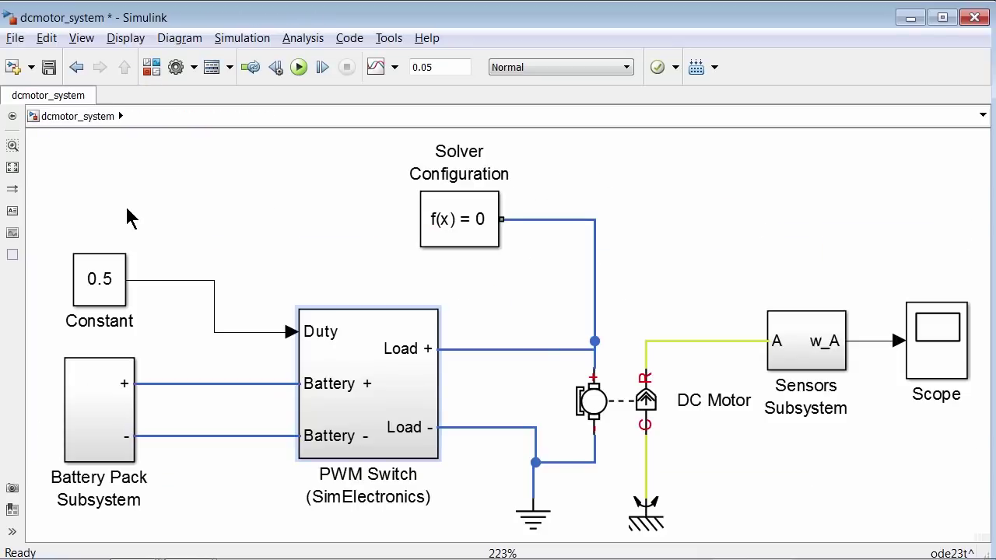
pyautogui.doubleClick(938, 335)
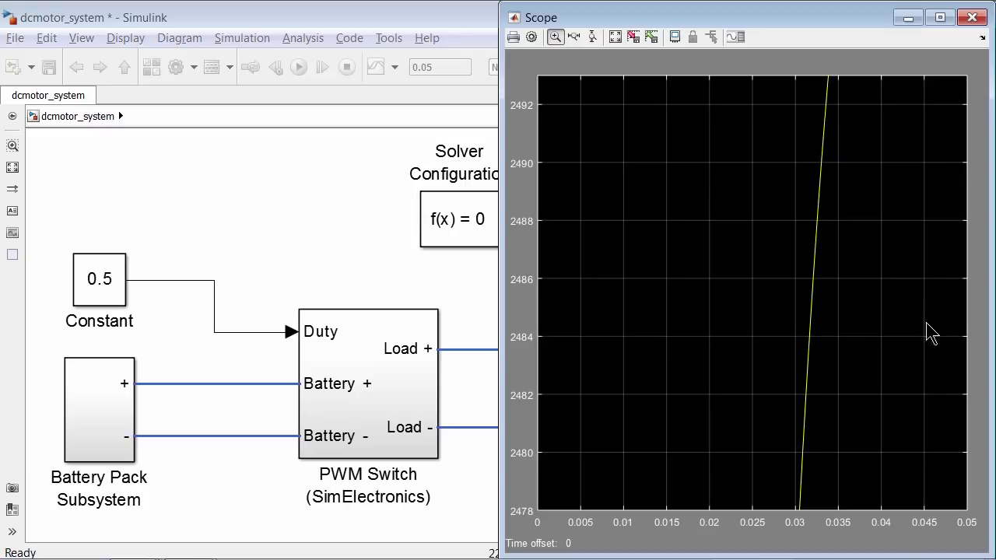
pyautogui.click(622, 37)
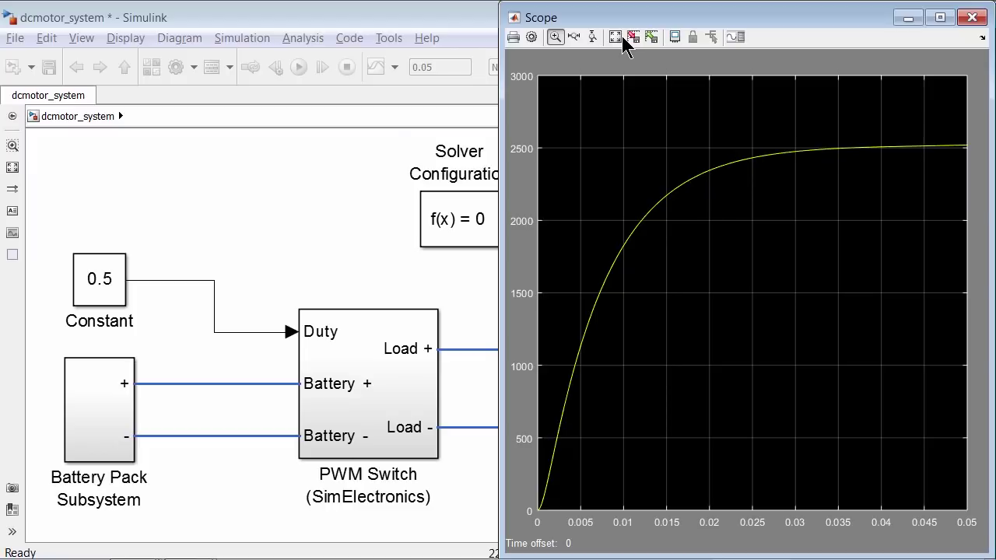
pyautogui.click(267, 198)
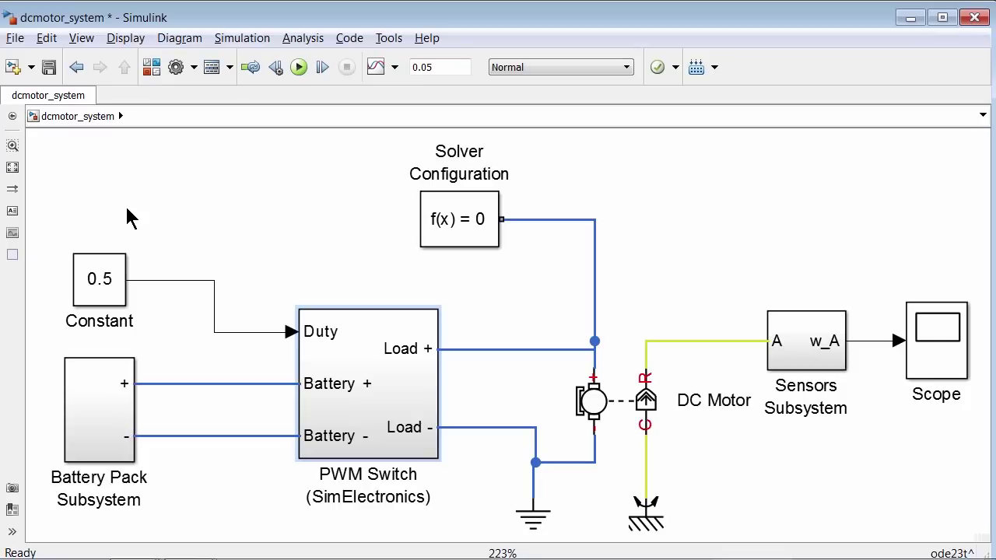
pyautogui.click(267, 196)
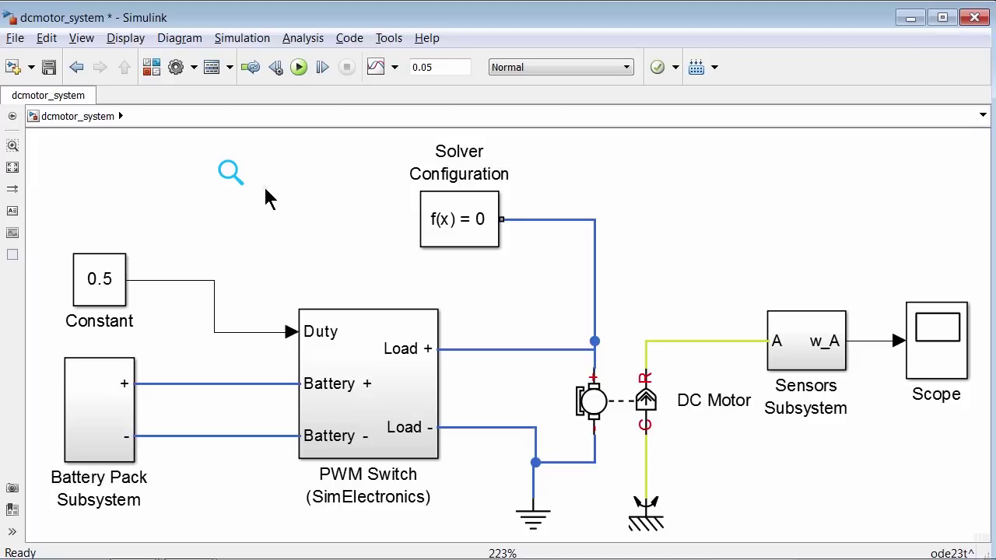
# Step: Switch to the MATLAB main window and open the AvgControl_dcmotor.slx model
pyautogui.hotkey('alt', 'Tab')
pyautogui.hotkey('alt', 'Tab')
pyautogui.hotkey('alt', 'Tab')
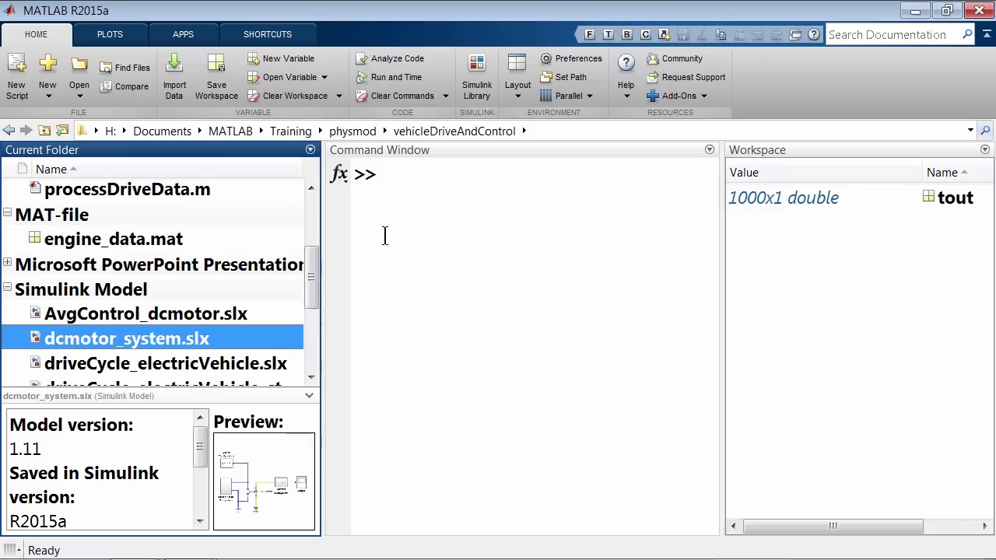
pyautogui.click(172, 315)
pyautogui.doubleClick(171, 316)
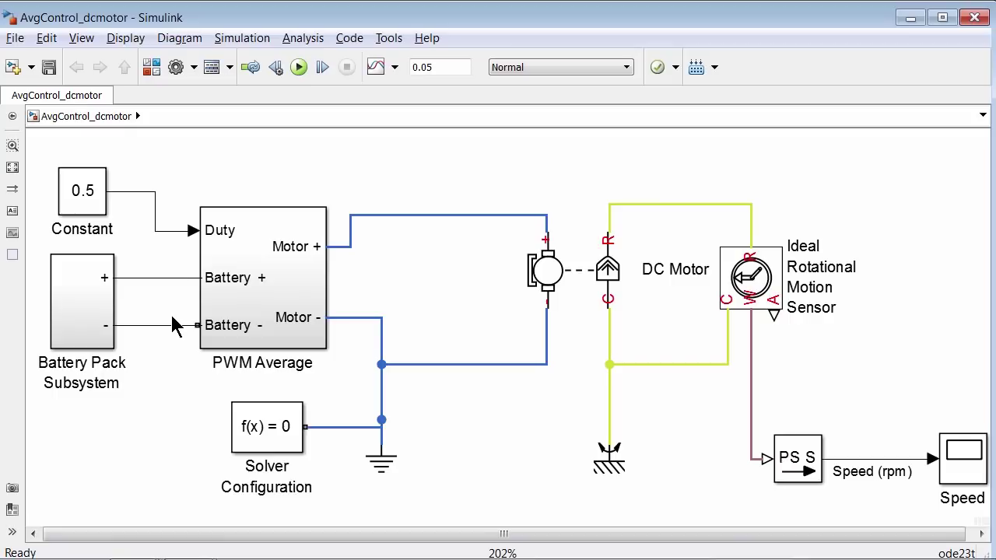
# Step: Examine the full diagram inside the PWM Average subsystem and return to the top level of AvgControl_dcmotor
pyautogui.doubleClick(246, 233)
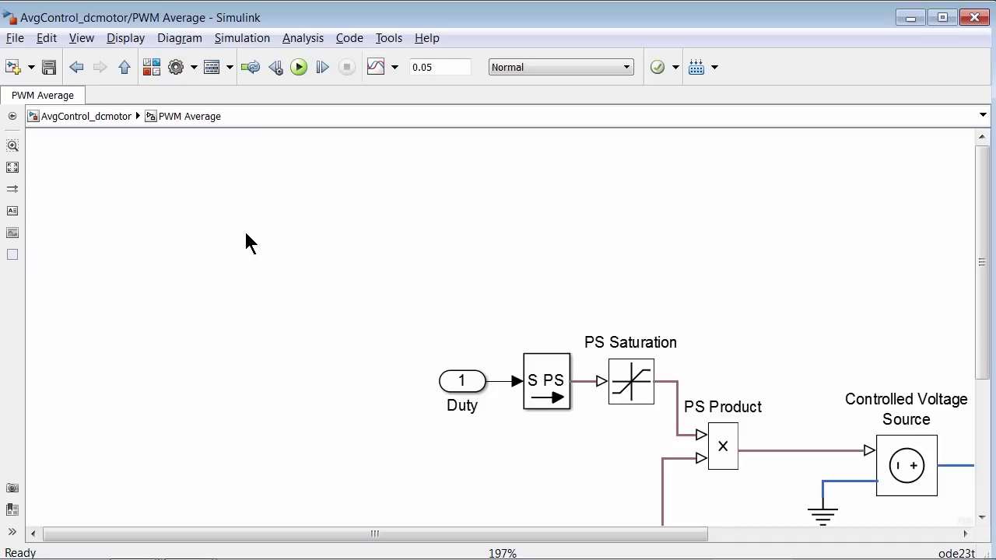
pyautogui.press('space')
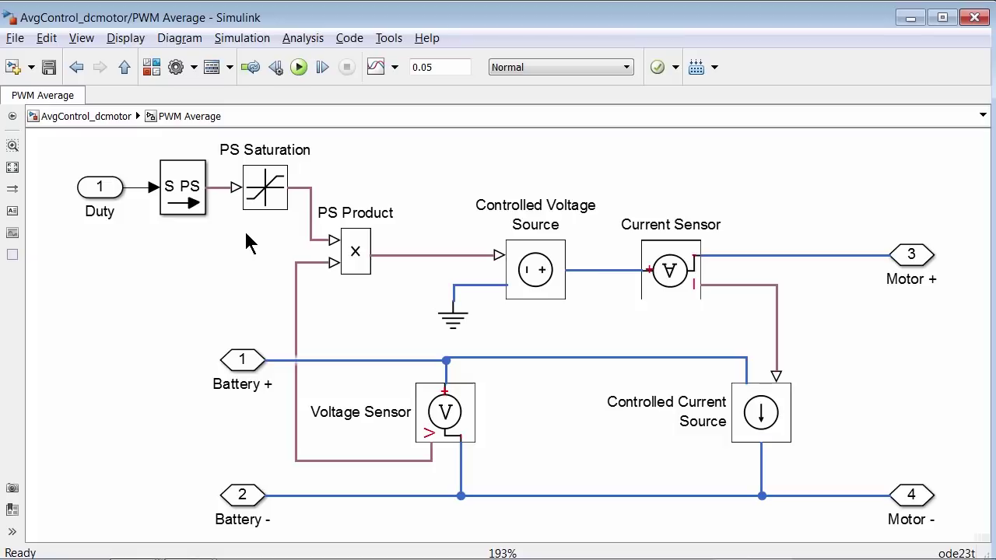
pyautogui.click(129, 117)
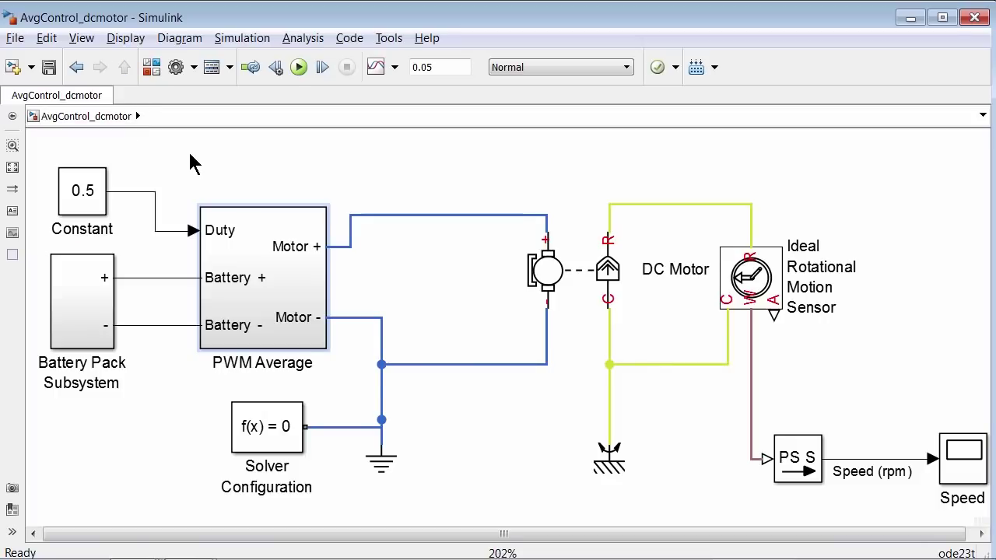
# Step: Simulate AvgControl_dcmotor and view the Speed scope with its axes fitted to the curve
pyautogui.click(299, 67)
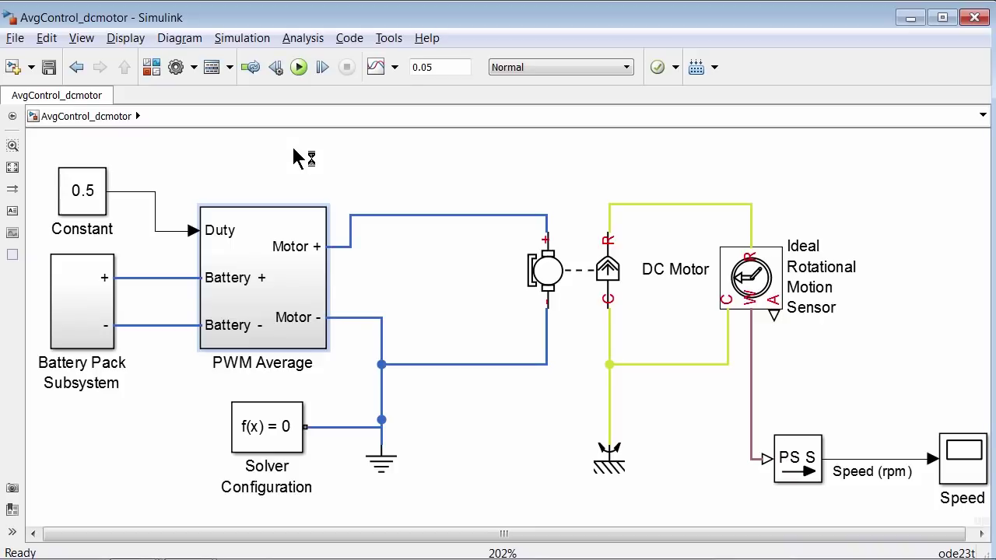
pyautogui.doubleClick(971, 476)
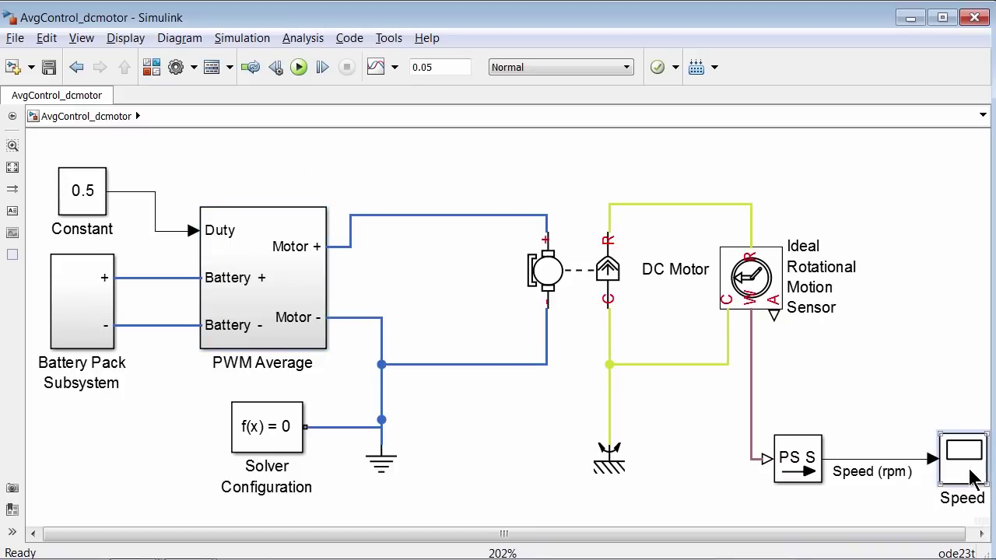
pyautogui.click(118, 37)
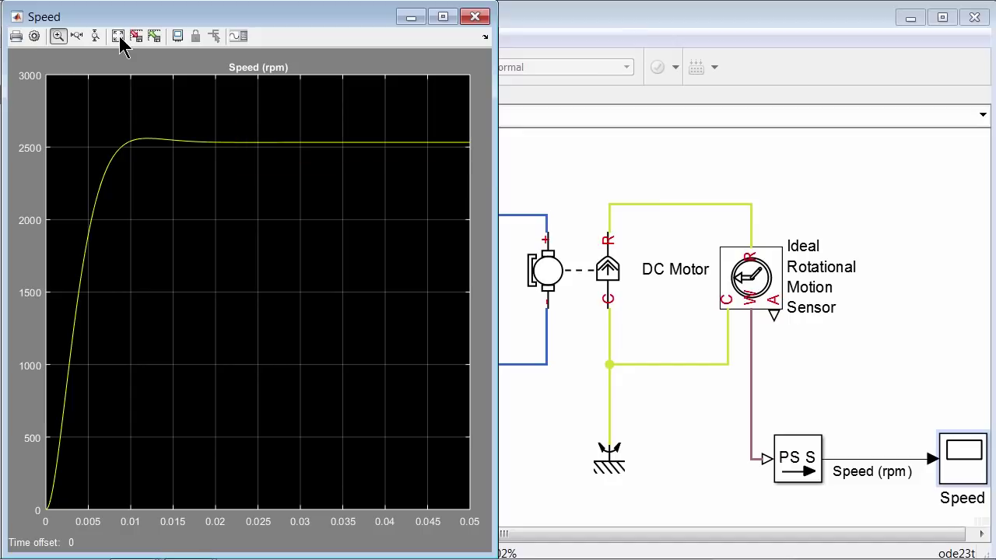
# Step: Show the dcmotor_system Scope beside the Speed scope to compare the speed curves of the switched and averaged PWM models
pyautogui.hotkey('alt', 'Tab')
pyautogui.hotkey('alt', 'Tab')
pyautogui.hotkey('alt', 'Tab')
pyautogui.hotkey('alt', 'Tab')
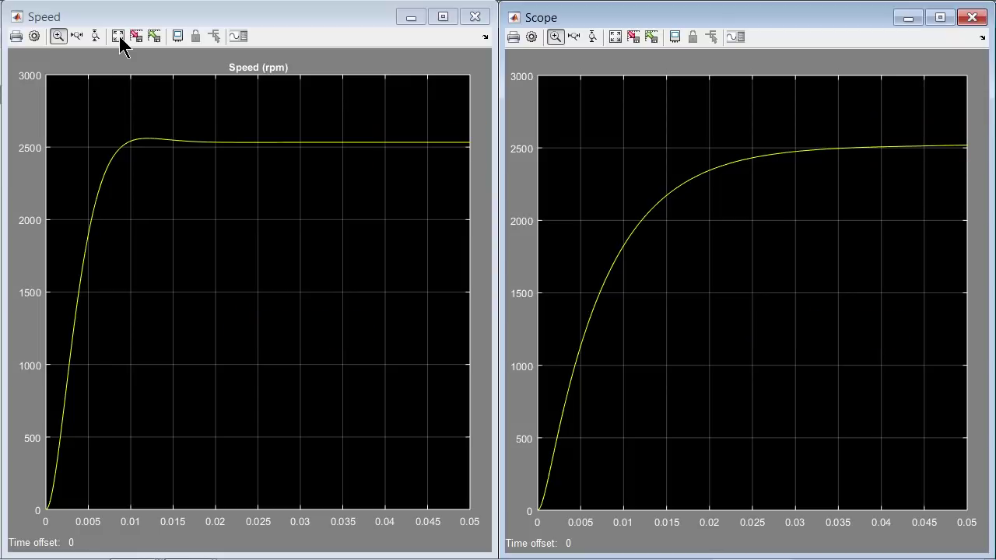
# Step: Return to AvgControl_dcmotor and select the Constant, Battery Pack Subsystem, PWM Average, Solver Configuration, DC Motor and both reference blocks with their connections
pyautogui.hotkey('alt', 'Tab')
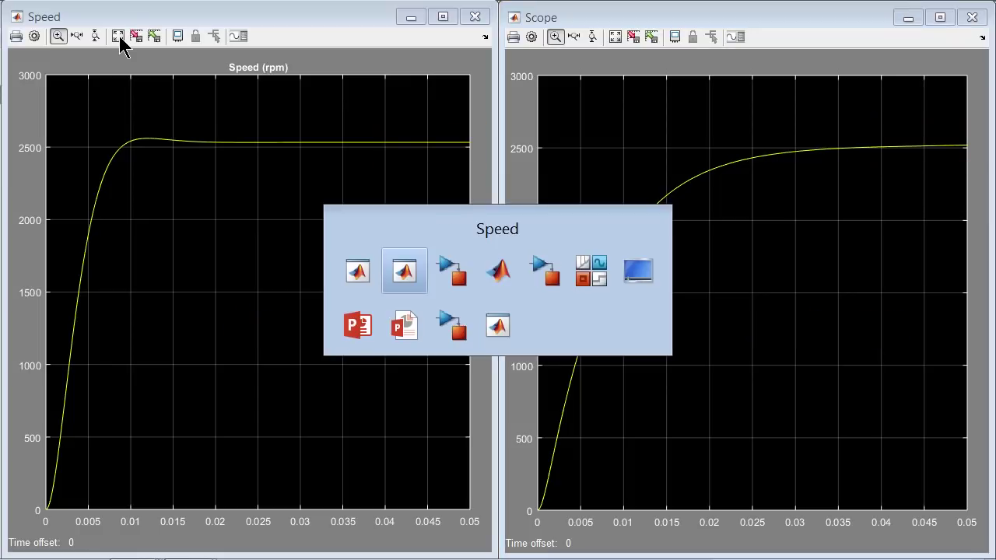
pyautogui.hotkey('alt', 'Tab')
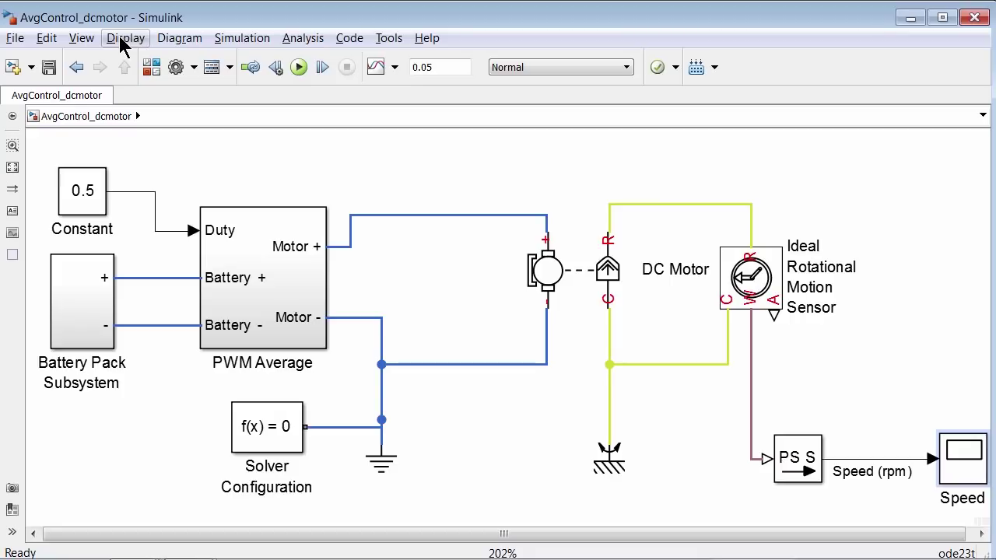
pyautogui.click(46, 150)
pyautogui.moveTo(41, 138); pyautogui.dragTo(665, 491)
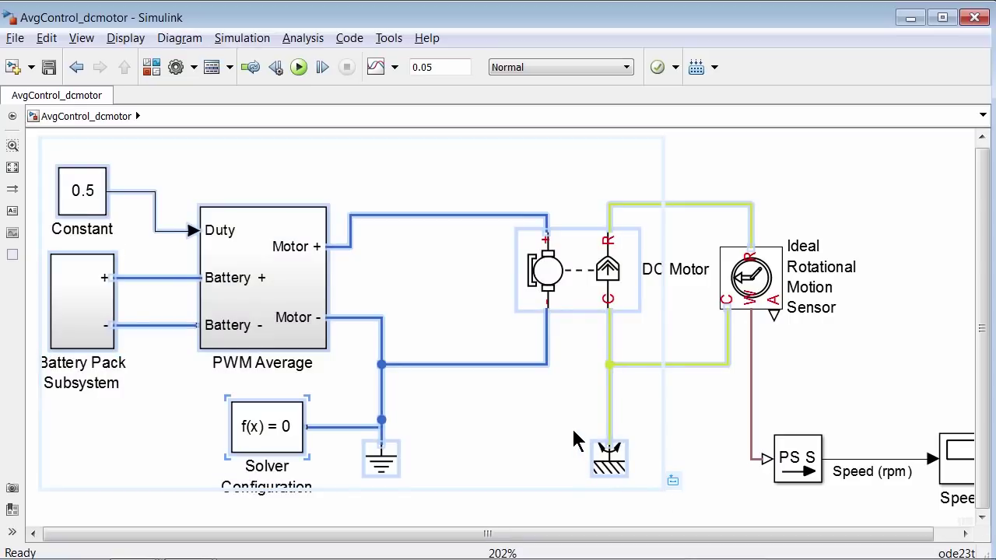
# Step: Switch to the MATLAB main window and open the electricVehicle_start.slx model
pyautogui.hotkey('alt', 'Tab')
pyautogui.hotkey('alt', 'Tab')
pyautogui.hotkey('alt', 'Tab')
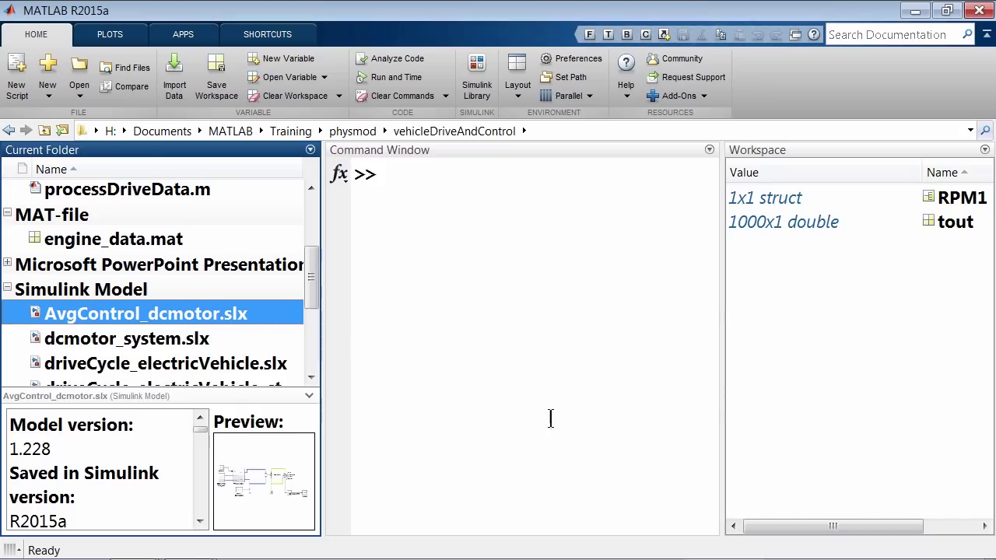
pyautogui.moveTo(313, 276); pyautogui.dragTo(330, 346)
pyautogui.click(159, 276)
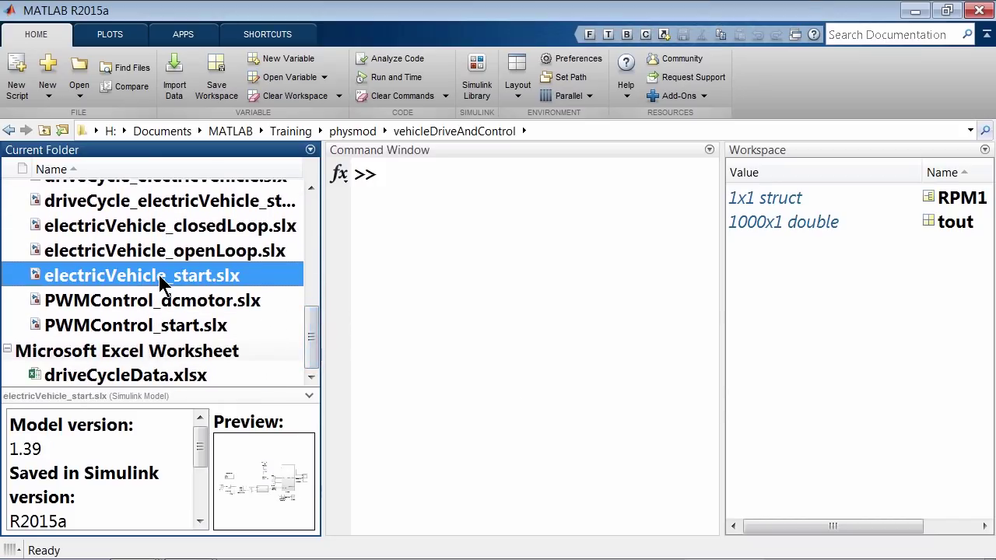
pyautogui.doubleClick(159, 274)
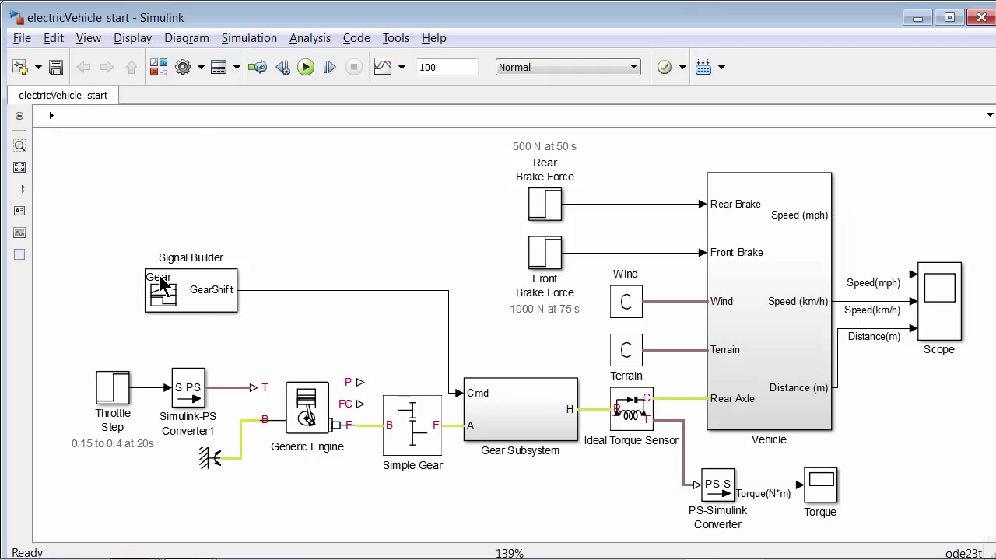
pyautogui.click(149, 211)
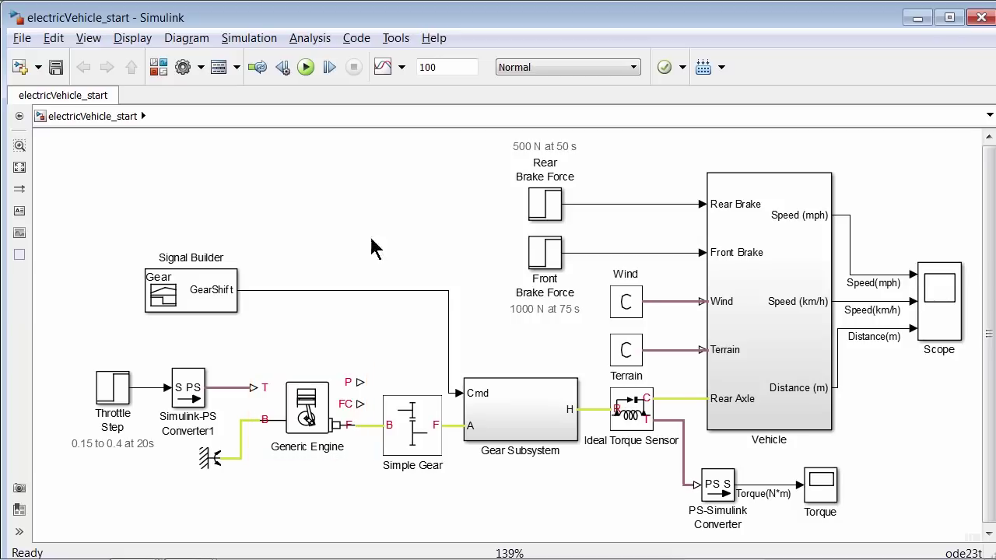
# Step: Examine the clutches and gears inside the Gear Subsystem and return to the top level of electricVehicle_start
pyautogui.doubleClick(512, 409)
pyautogui.press('space')
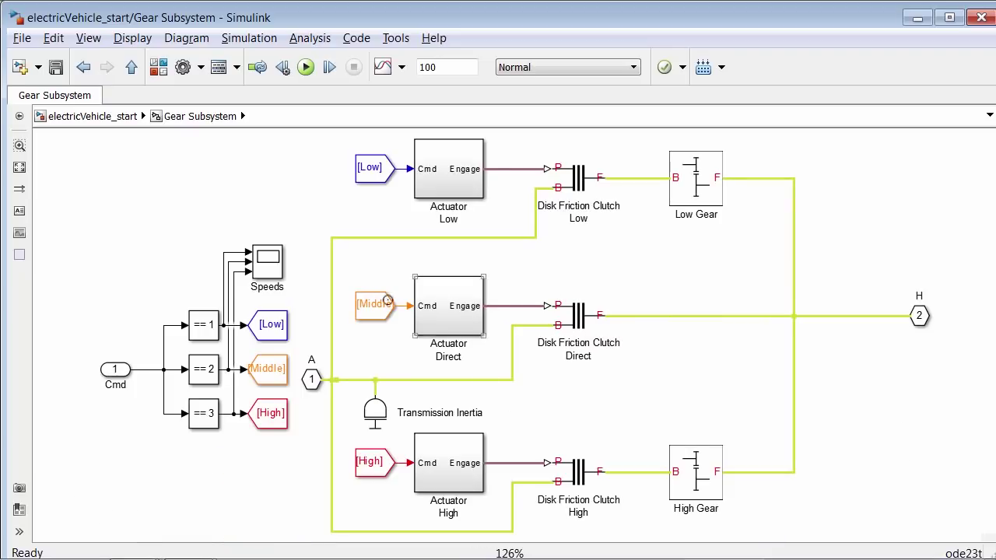
pyautogui.click(86, 116)
# Step: Examine the contents of the Vehicle block, and look into the Vehicle Subsystem with its tires and vehicle body
pyautogui.click(763, 365)
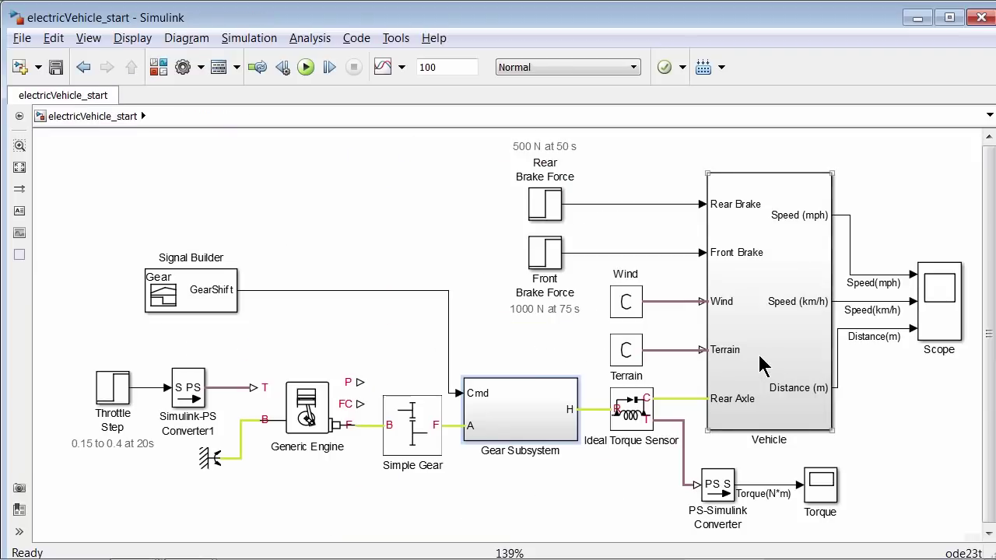
pyautogui.doubleClick(763, 365)
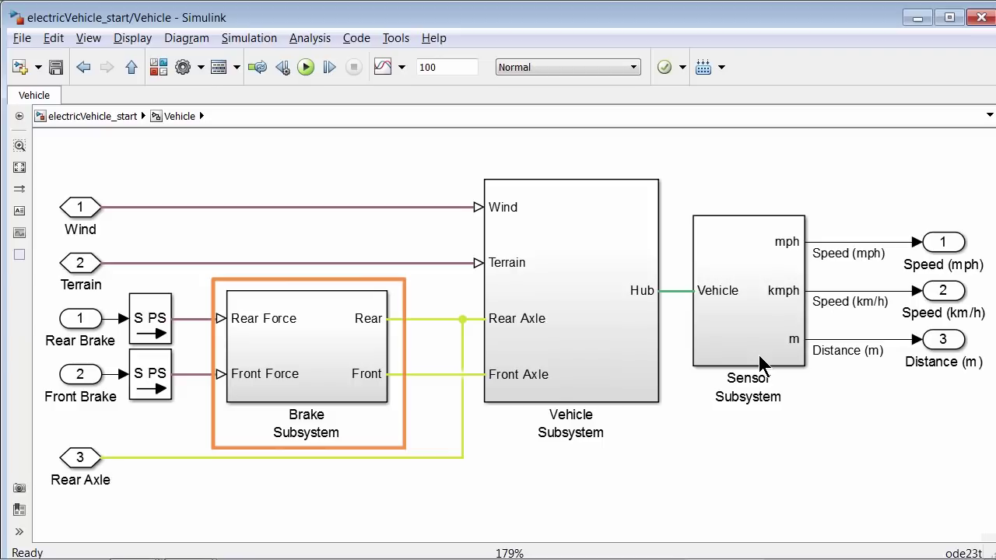
pyautogui.click(582, 257)
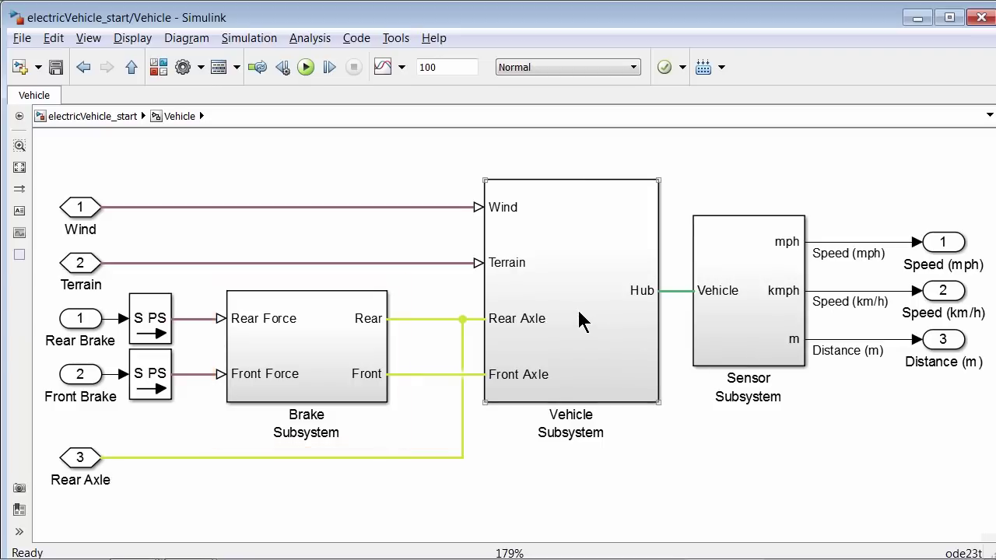
pyautogui.doubleClick(582, 321)
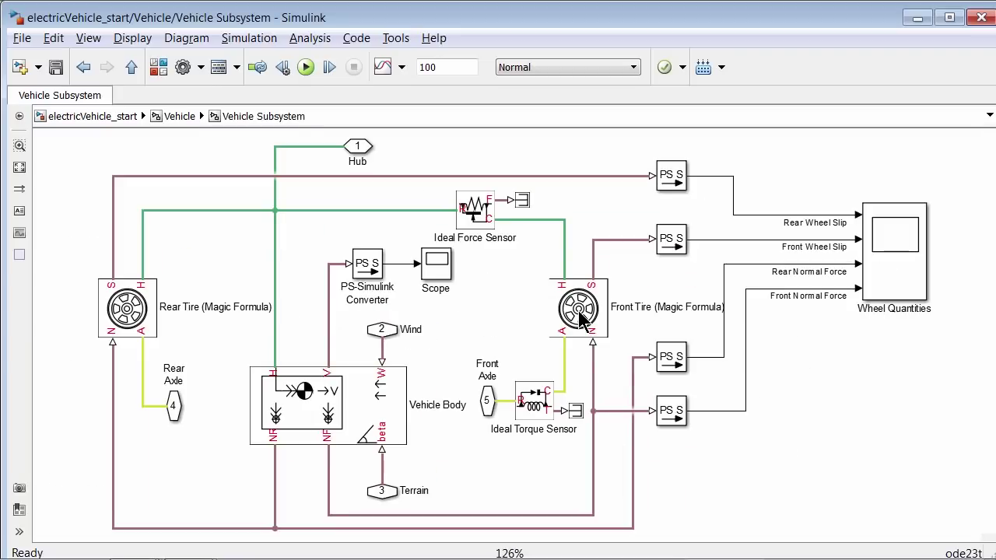
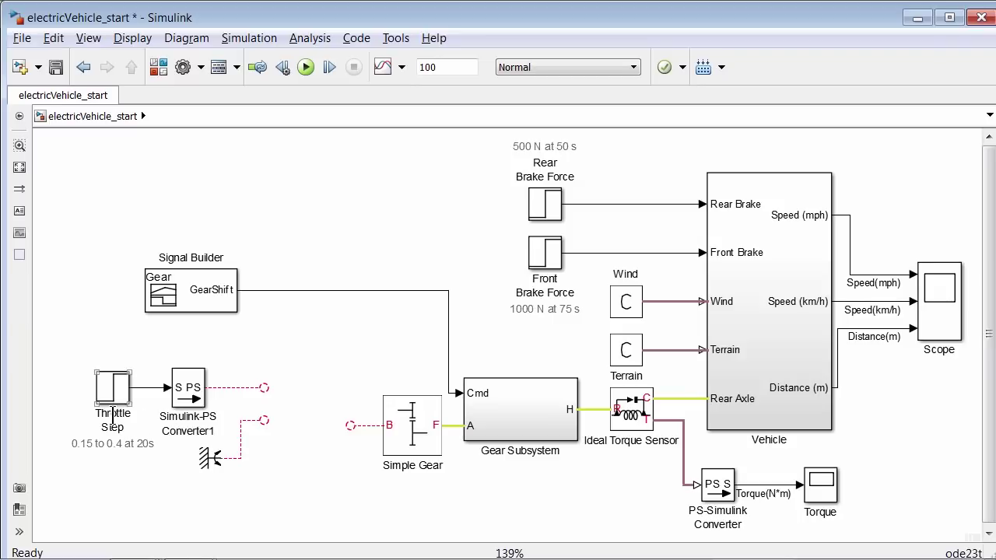
# Step: Rename the Throttle Step block as Duty Step
pyautogui.doubleClick(112, 413)
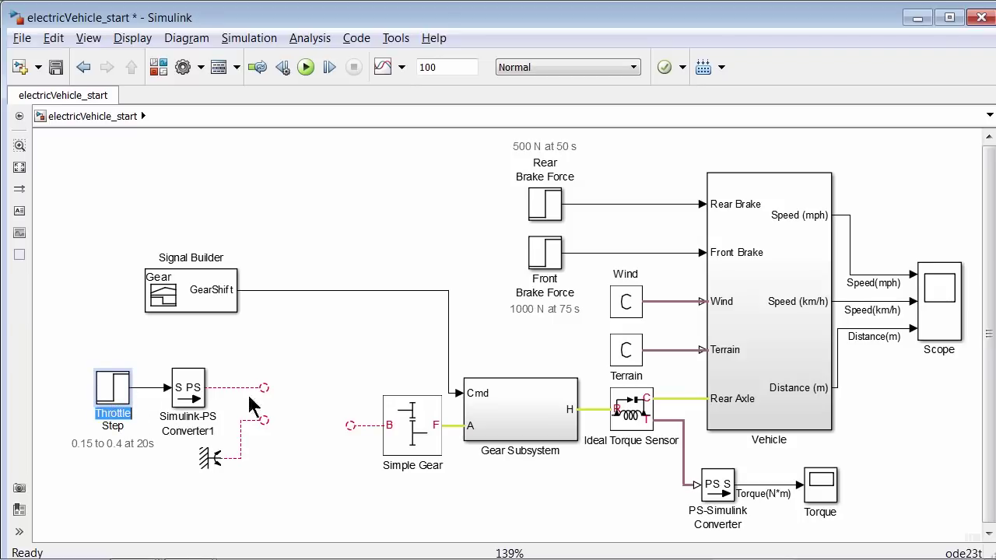
pyautogui.press('Escape')
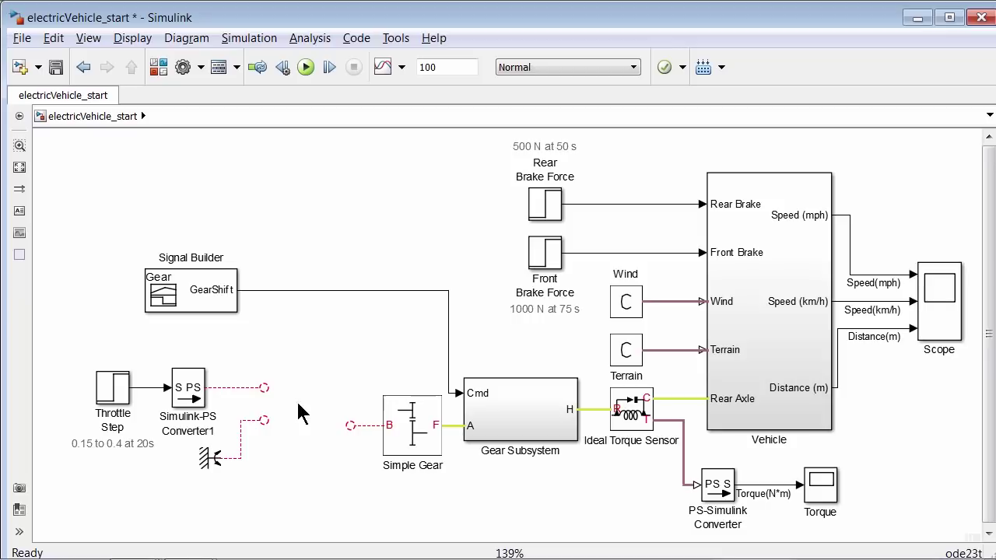
pyautogui.doubleClick(111, 414)
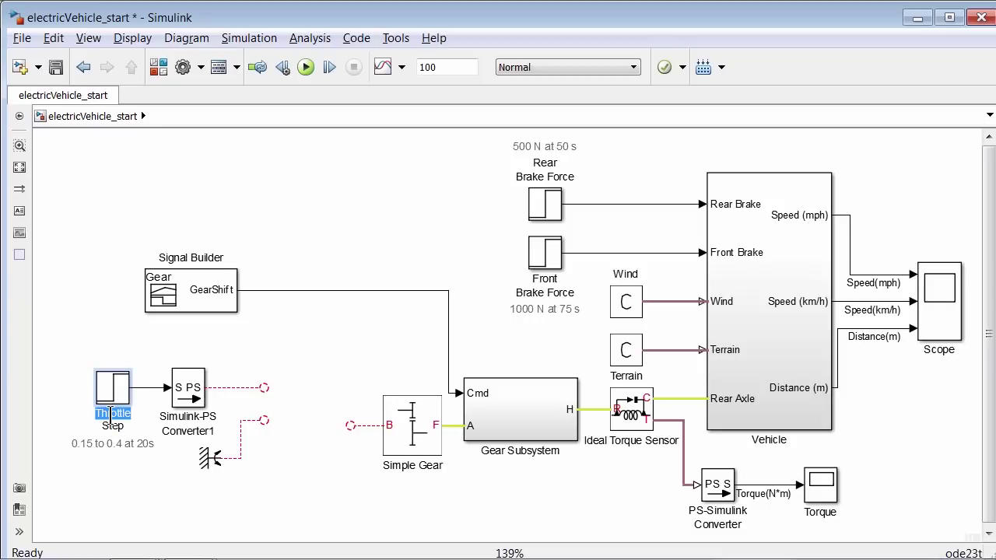
pyautogui.click(323, 410)
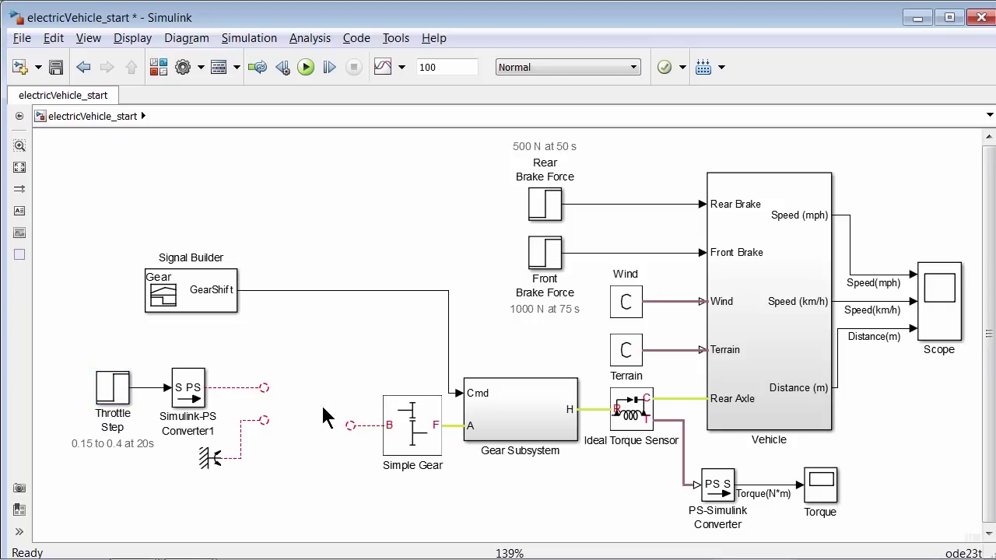
pyautogui.doubleClick(114, 413)
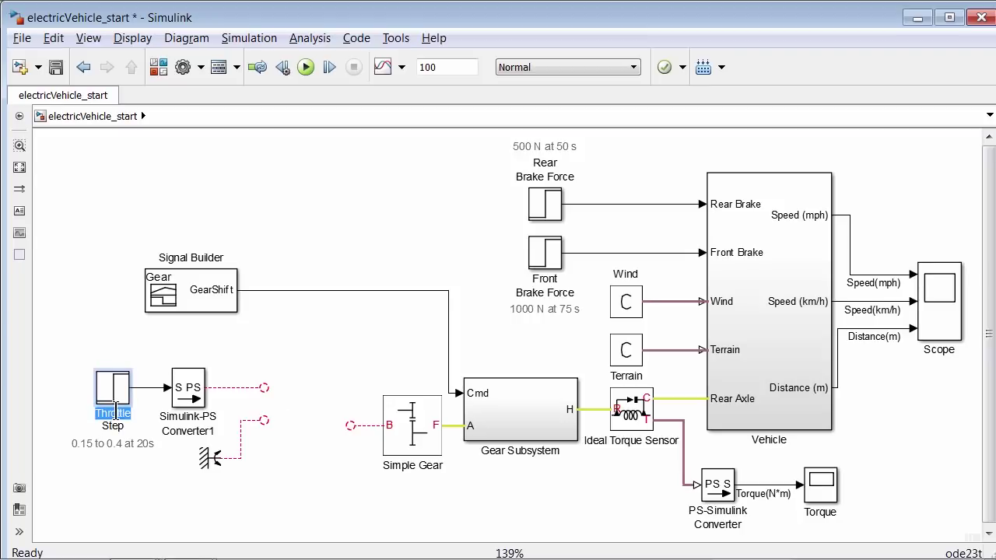
pyautogui.write('Duty')
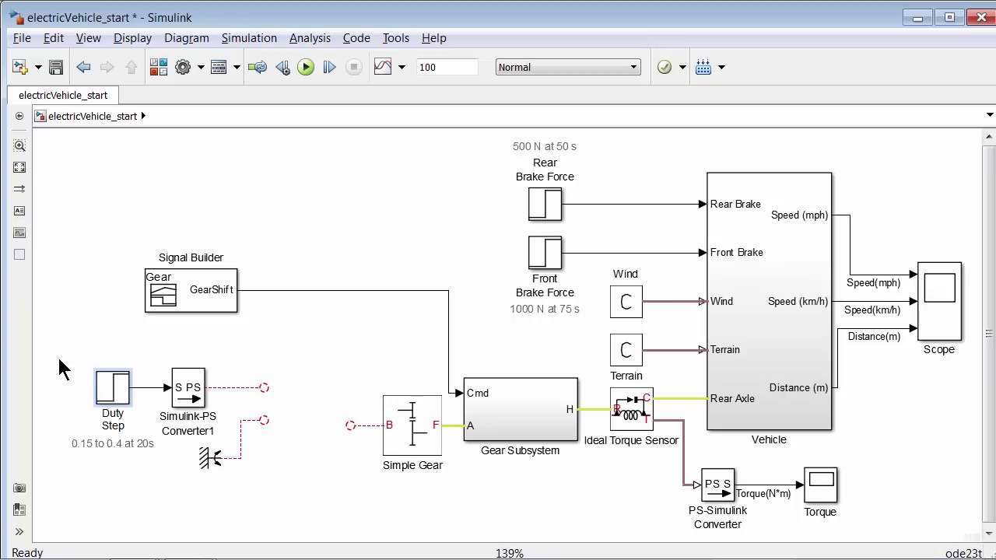
pyautogui.press('Escape')
# Step: Set the Duty Step block's initial value to 0.75 and its final value to 0.9
pyautogui.click(106, 387)
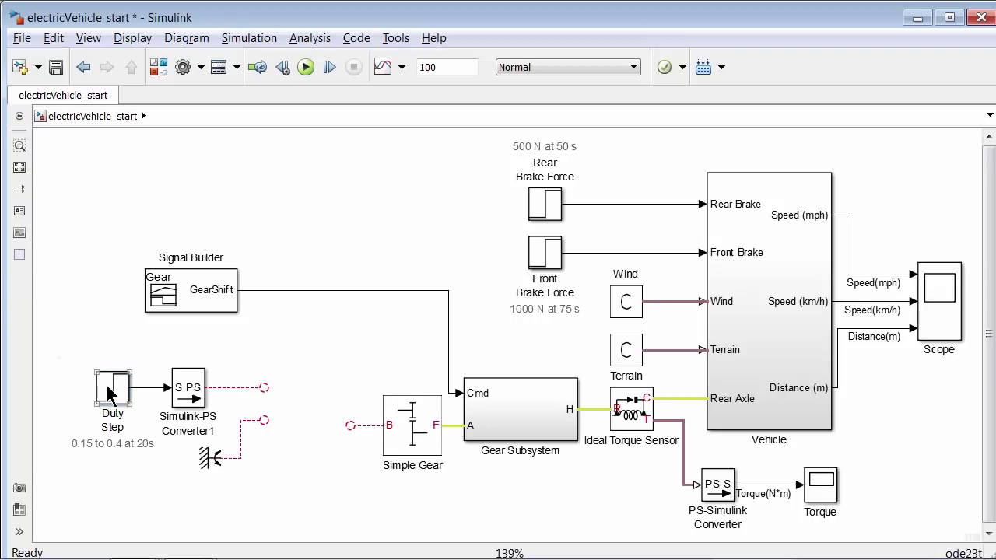
pyautogui.doubleClick(109, 393)
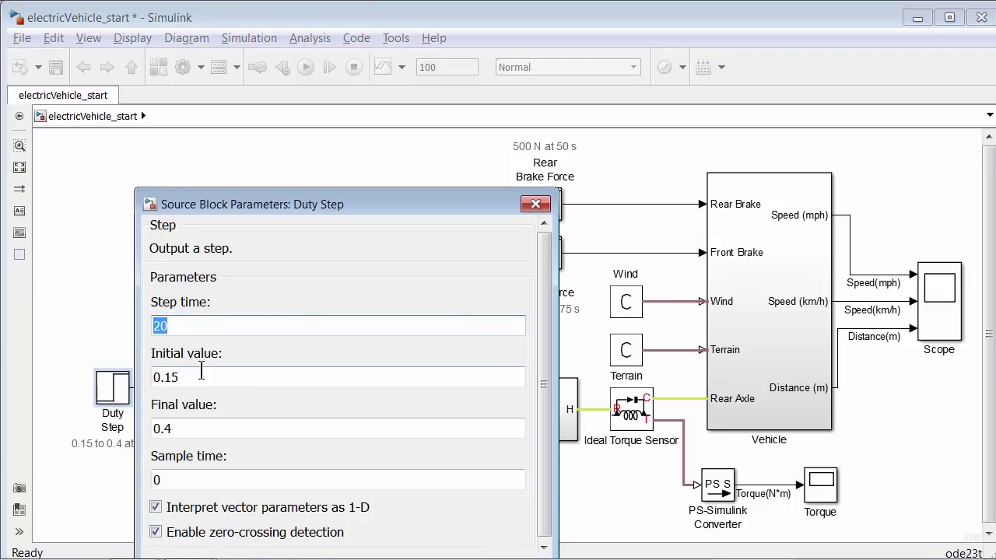
pyautogui.press('Tab')
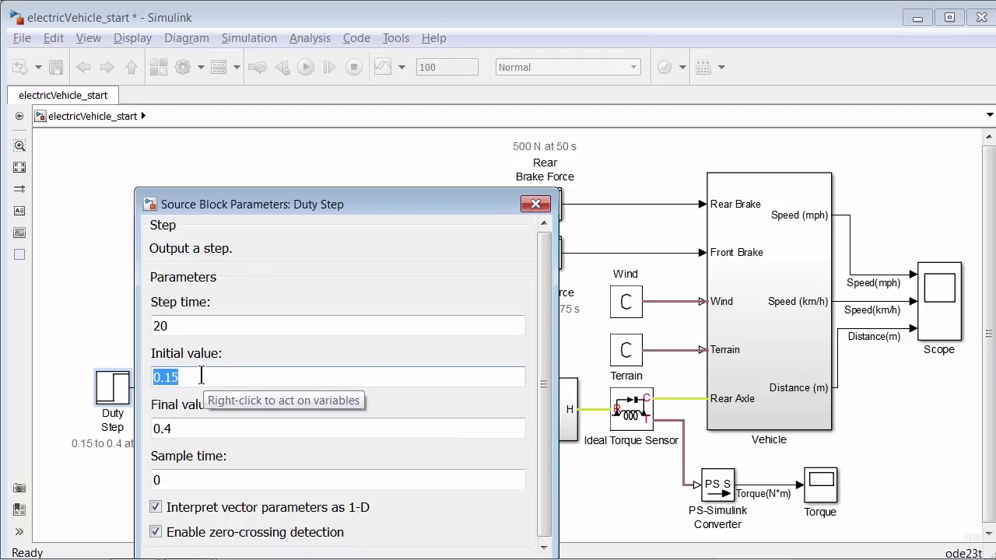
pyautogui.write('0.75')
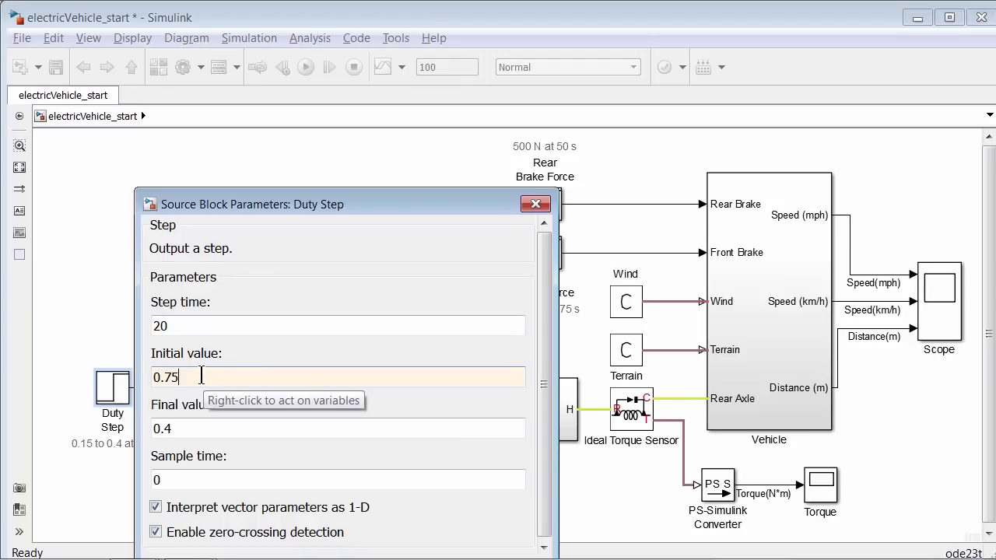
pyautogui.press('Tab')
pyautogui.write('0.9')
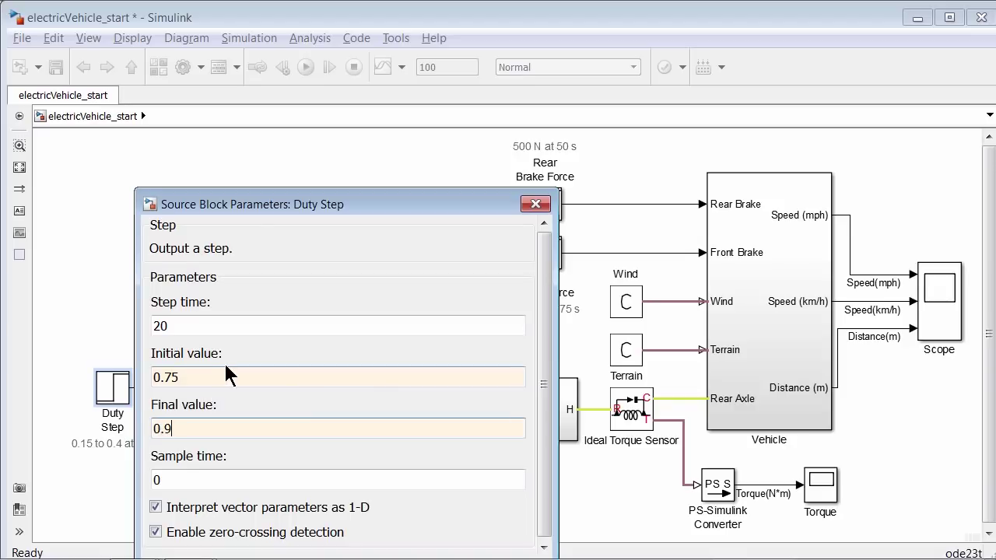
pyautogui.moveTo(253, 205); pyautogui.dragTo(259, 109)
pyautogui.click(286, 478)
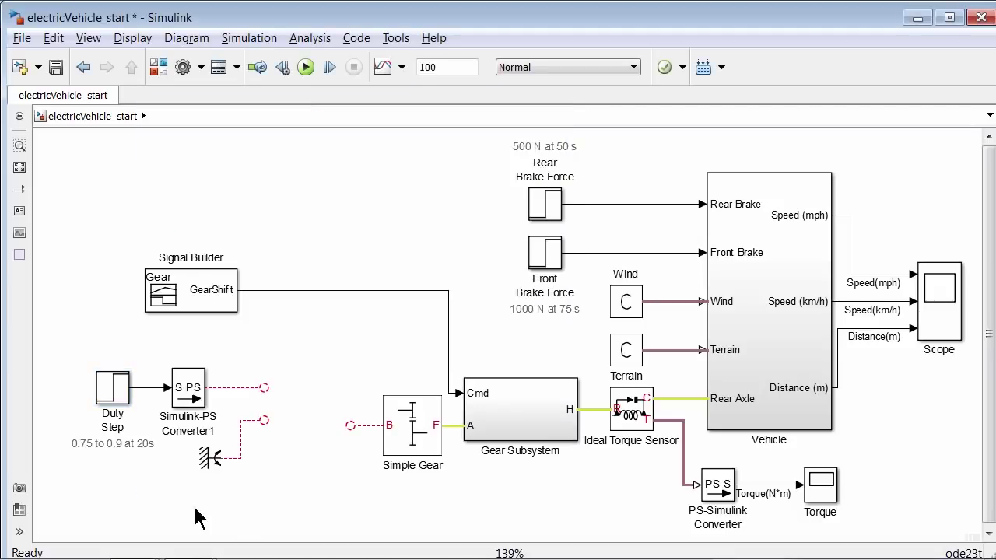
# Step: Shift the Duty Step group away from Simple Gear and paste the copied battery, PWM Average and DC Motor circuit in between
pyautogui.moveTo(55, 342); pyautogui.dragTo(286, 484)
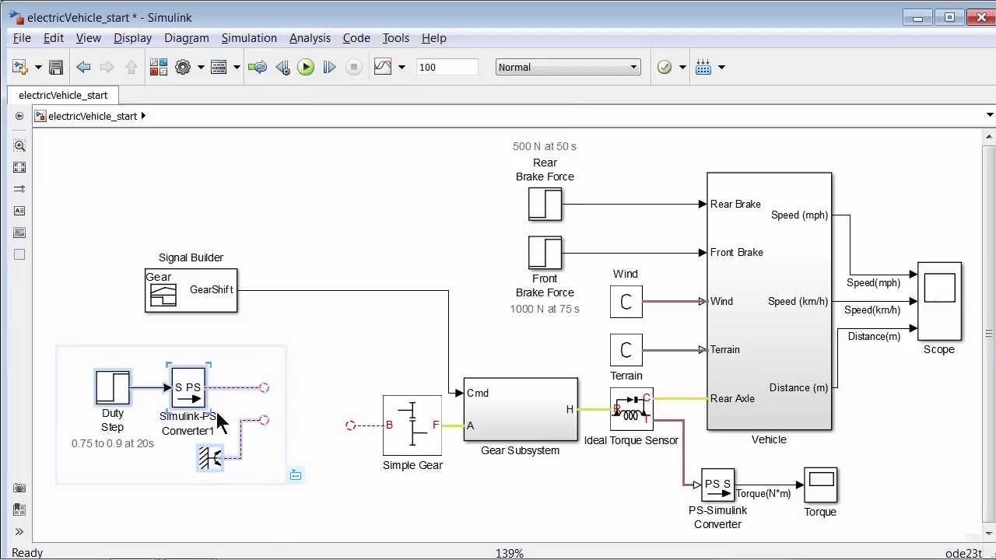
pyautogui.moveTo(219, 423); pyautogui.dragTo(51, 420)
pyautogui.click(196, 416)
pyautogui.press('space')
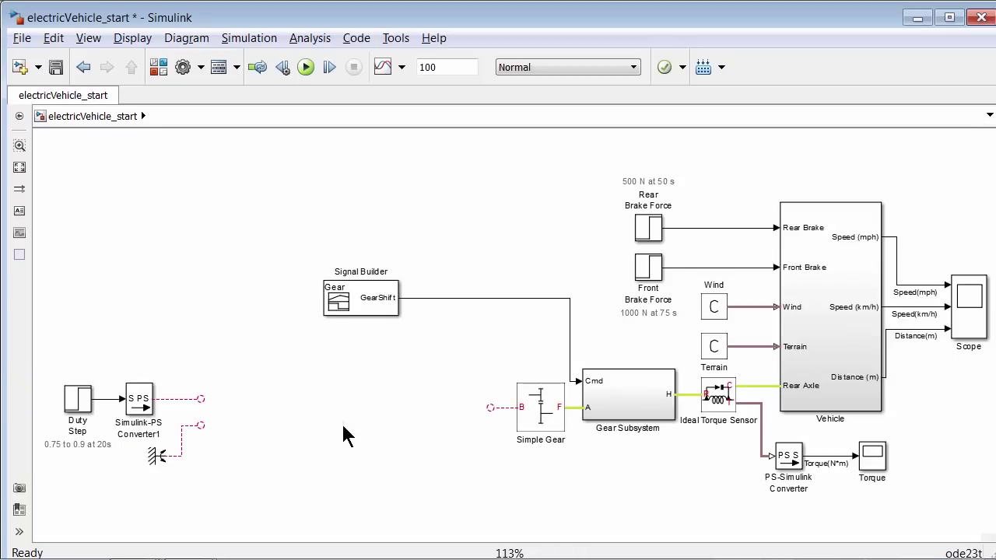
pyautogui.hotkey('ctrl', 'v')
pyautogui.moveTo(441, 487); pyautogui.dragTo(246, 460)
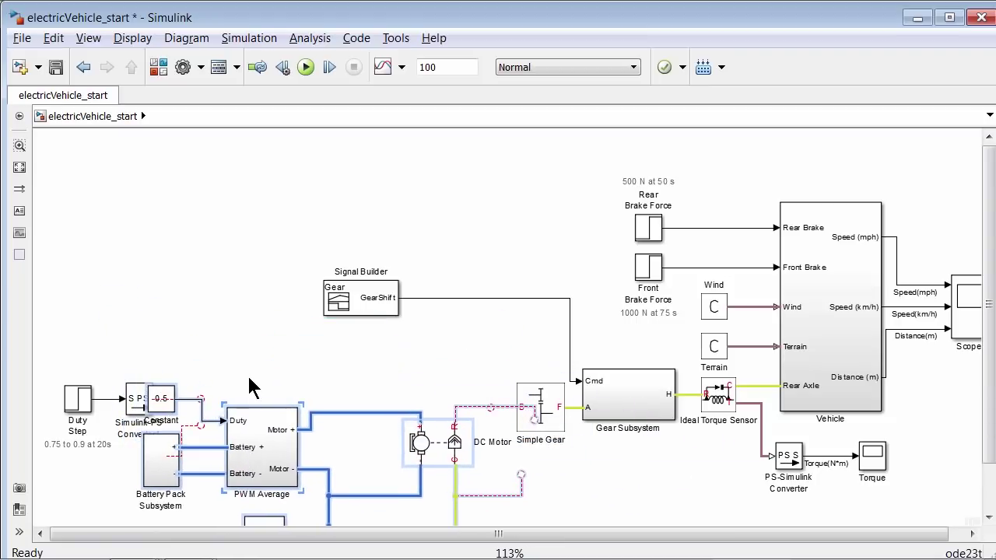
# Step: Delete the pasted Constant block, Simulink-PS Converter1 and the dangling line leading to PWM Average's Duty port
pyautogui.click(249, 386)
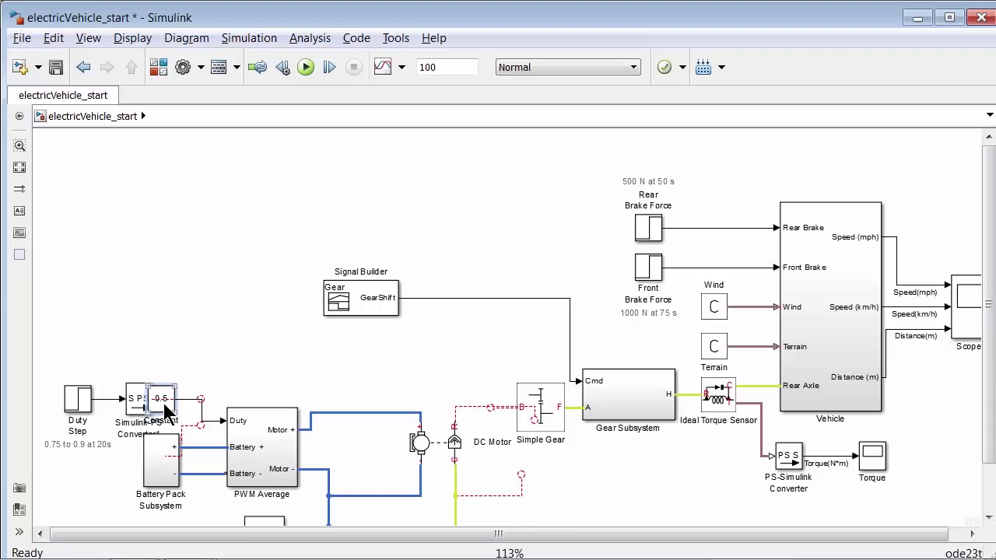
pyautogui.press('Delete')
pyautogui.click(144, 403)
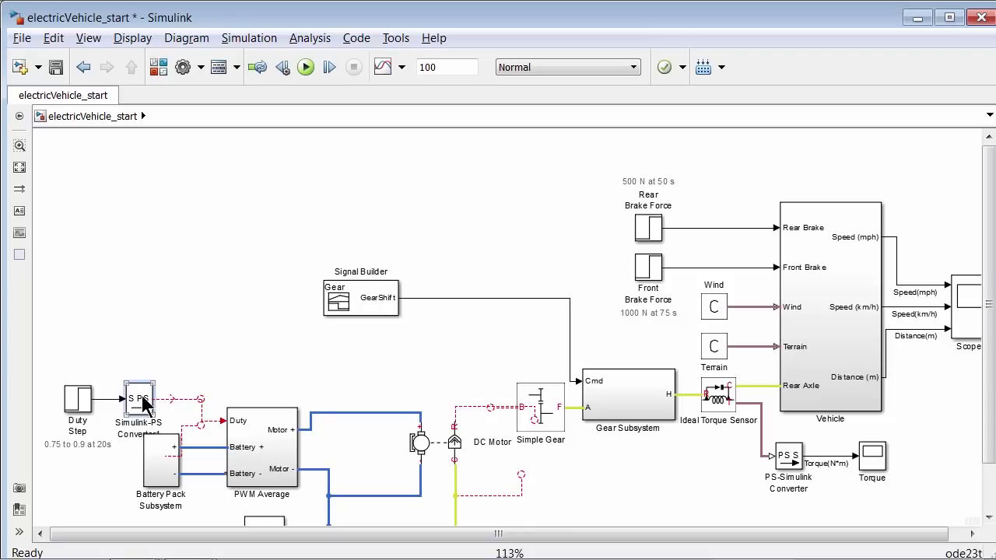
pyautogui.press('Delete')
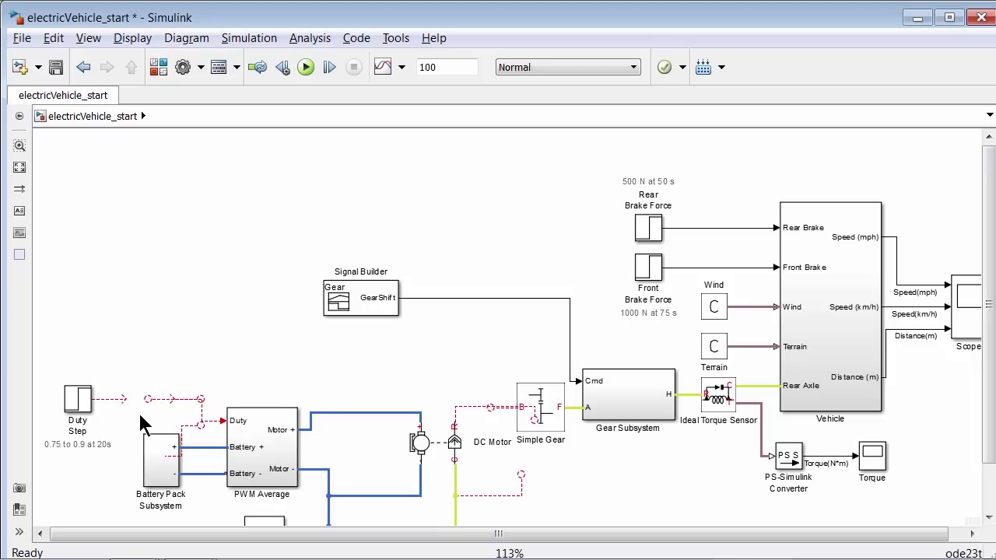
pyautogui.moveTo(144, 382); pyautogui.dragTo(209, 415)
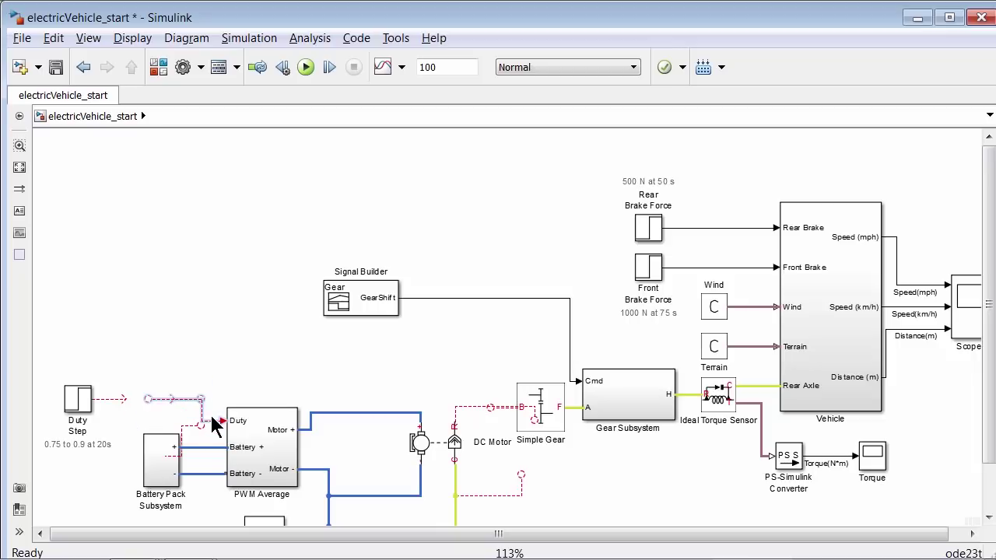
pyautogui.press('Delete')
# Step: Connect Duty Step to PWM Average's Duty port and place Duty Step above the Battery Pack Subsystem
pyautogui.moveTo(125, 399); pyautogui.dragTo(223, 420)
pyautogui.moveTo(89, 409); pyautogui.dragTo(176, 382)
pyautogui.click(230, 378)
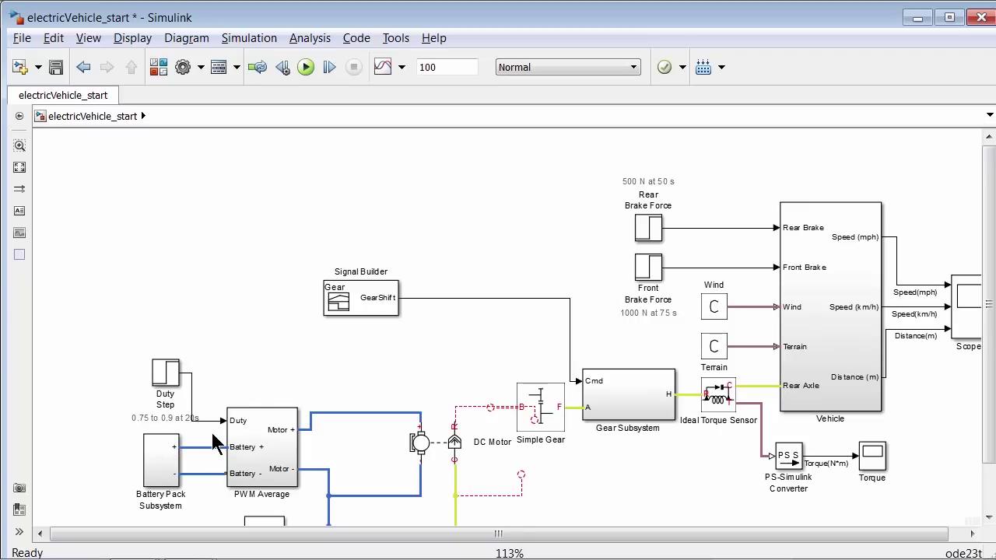
# Step: Remove the unused mechanical reference and dangling lines, and connect the DC Motor's R port to Simple Gear's B port
pyautogui.press('space')
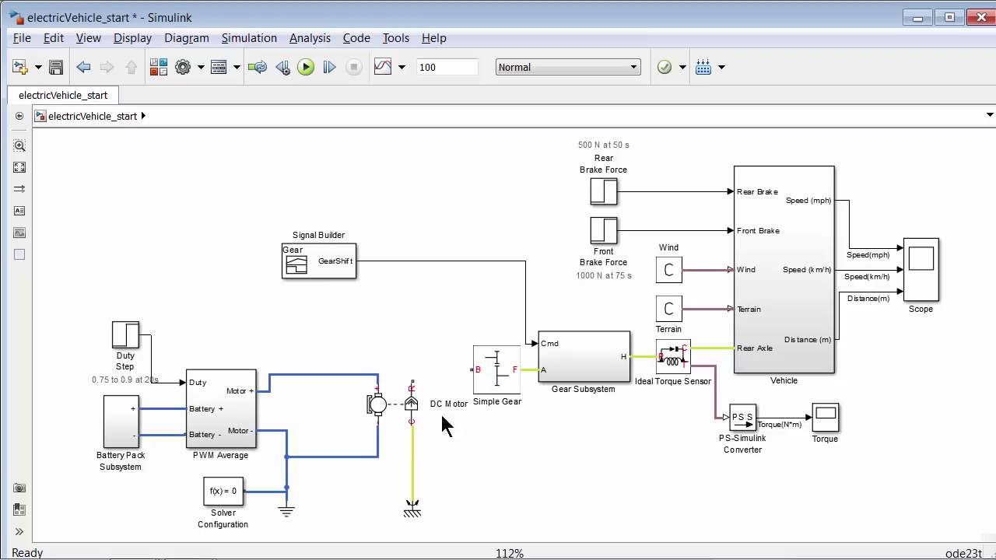
pyautogui.moveTo(412, 386); pyautogui.dragTo(476, 370)
# Step: Run the electric vehicle simulation and autoscale the speed and distance plots in the top-level Scope
pyautogui.click(304, 67)
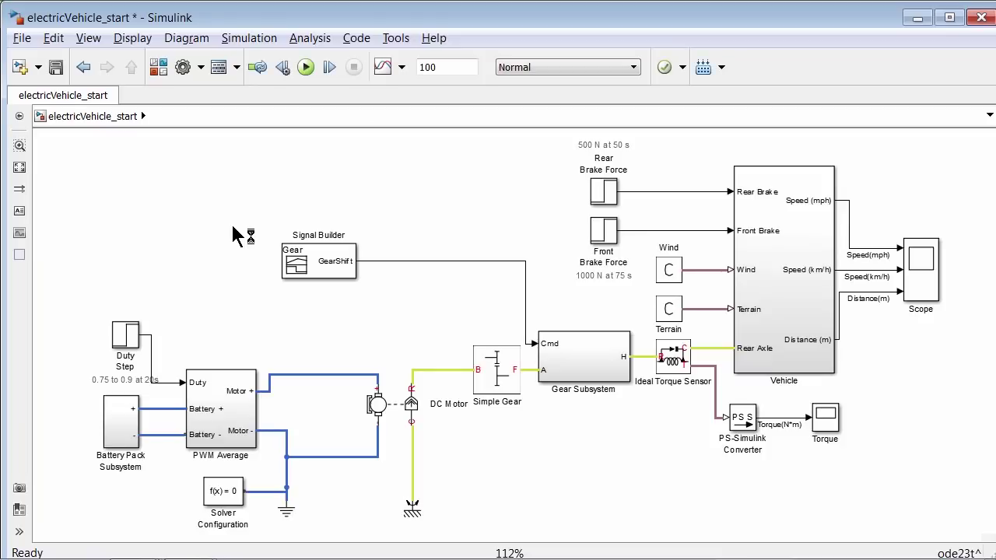
pyautogui.click(922, 269)
pyautogui.doubleClick(920, 266)
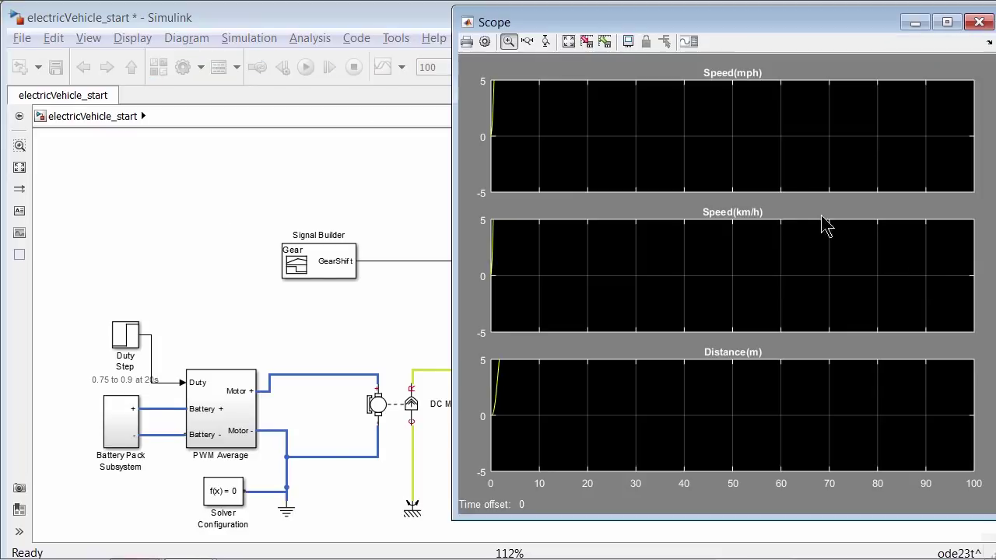
pyautogui.click(568, 42)
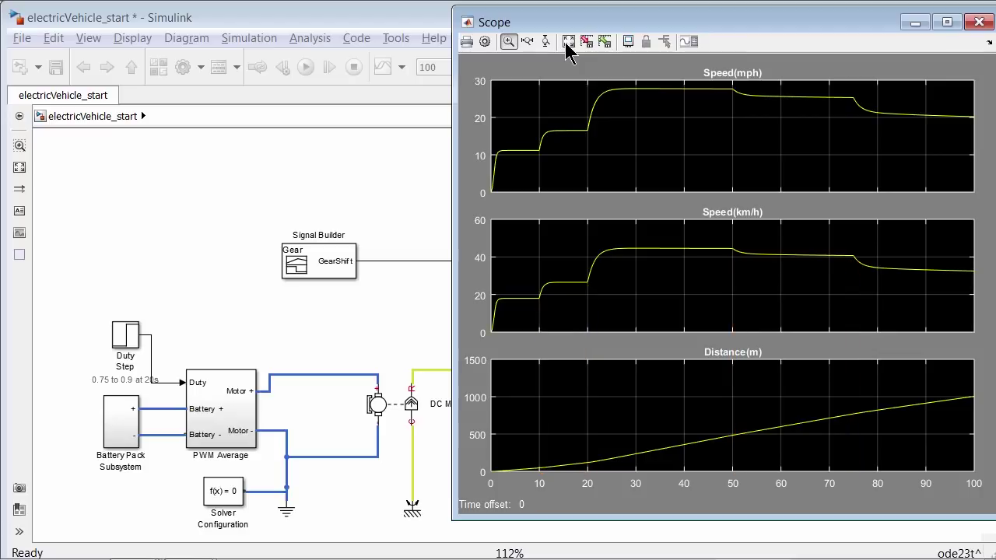
pyautogui.click(303, 166)
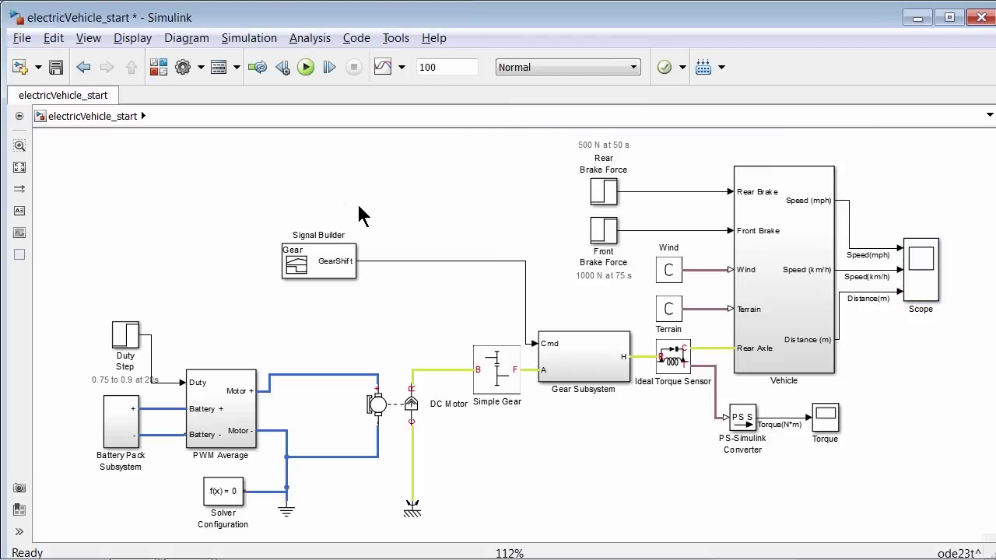
# Step: Examine the GearShift signal's shift times in the Signal Builder block
pyautogui.doubleClick(333, 262)
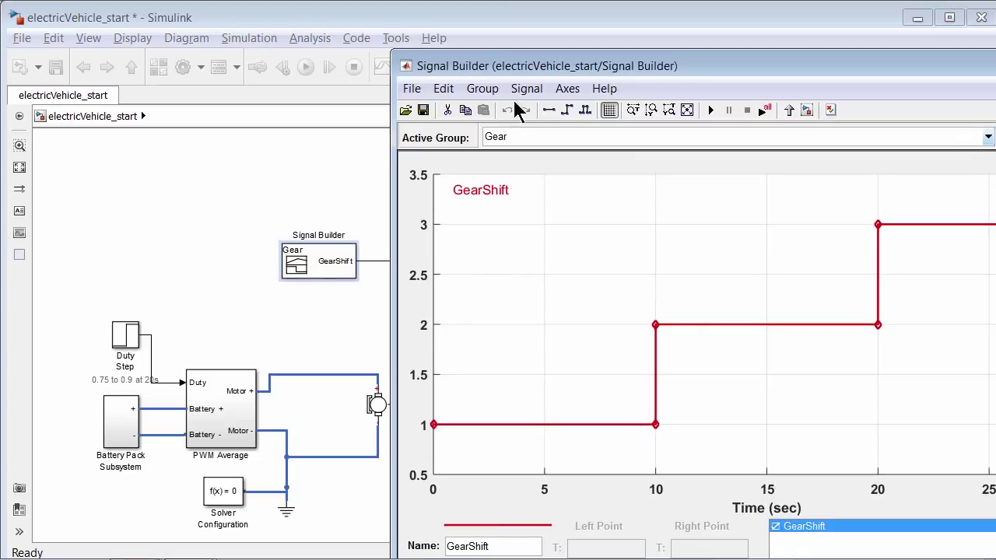
pyautogui.moveTo(518, 67); pyautogui.dragTo(289, 31)
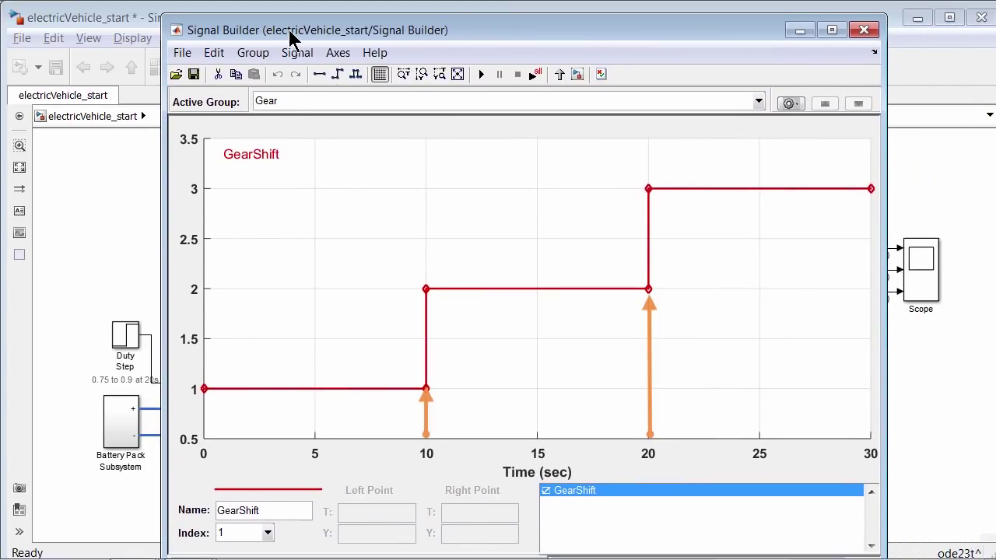
pyautogui.click(136, 199)
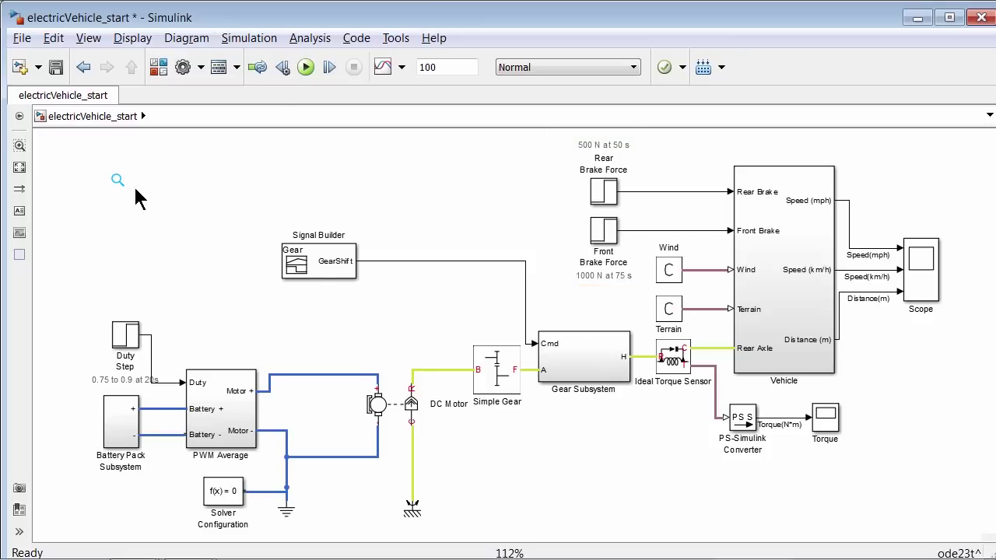
# Step: Open the Wheel Quantities scope inside the Vehicle Subsystem and autoscale its wheel slip and normal force plots
pyautogui.doubleClick(778, 294)
pyautogui.click(576, 291)
pyautogui.doubleClick(575, 295)
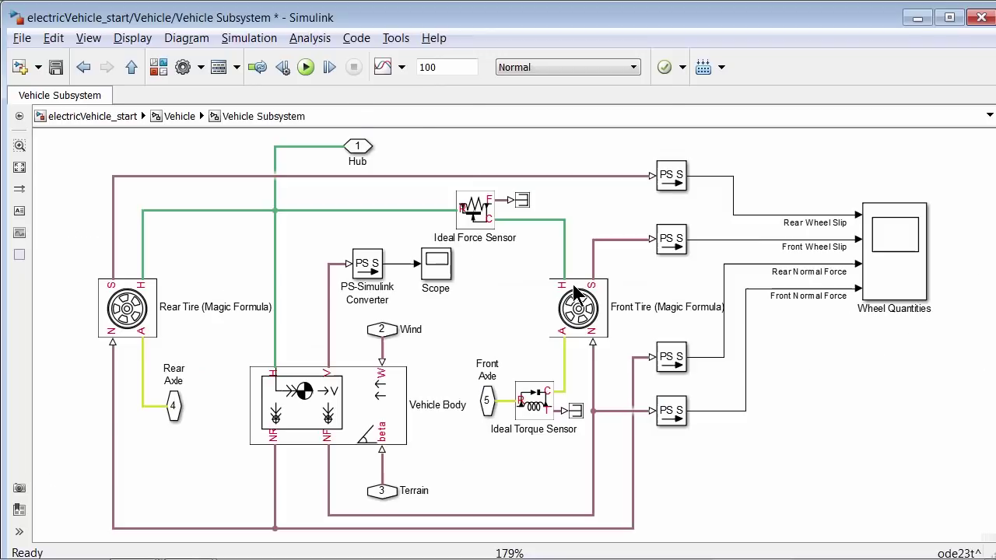
pyautogui.click(895, 265)
pyautogui.doubleClick(895, 264)
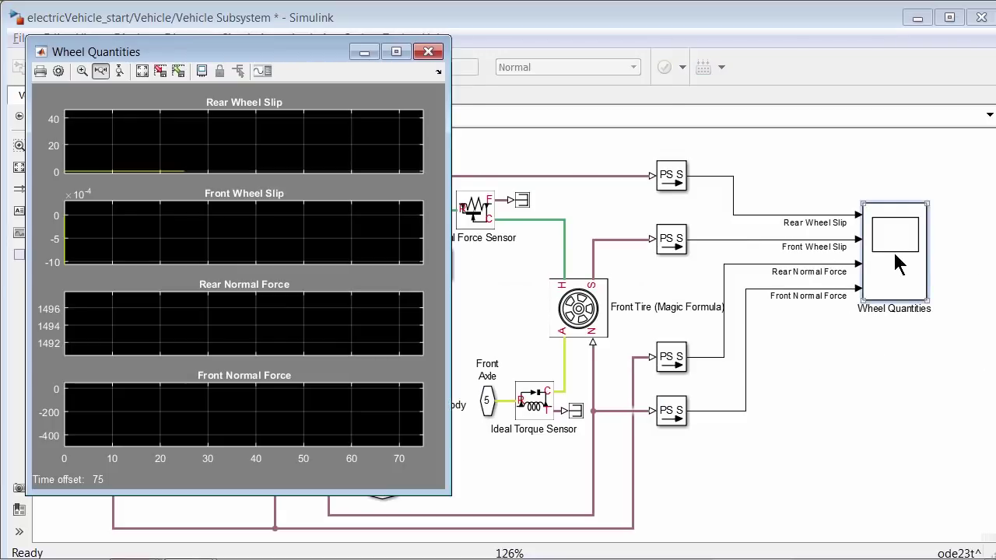
pyautogui.click(142, 70)
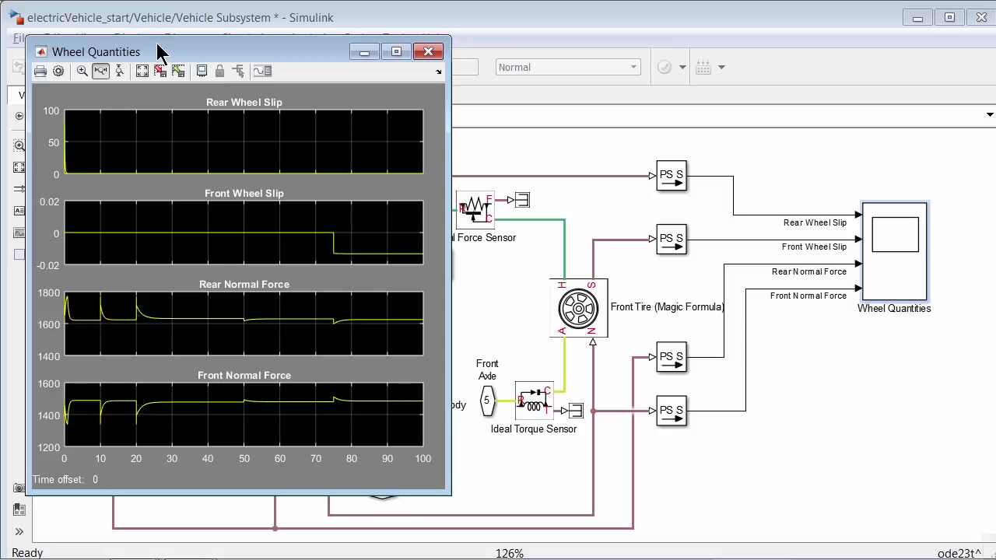
# Step: Switch from Simulink to the slide presentation on modeling a DC motor
pyautogui.hotkey('alt', 'Tab')
pyautogui.hotkey('alt', 'Tab')
pyautogui.hotkey('alt', 'Tab')
pyautogui.hotkey('alt', 'Tab')
pyautogui.hotkey('alt', 'Tab')
pyautogui.hotkey('alt', 'Tab')
pyautogui.hotkey('alt', 'Tab')
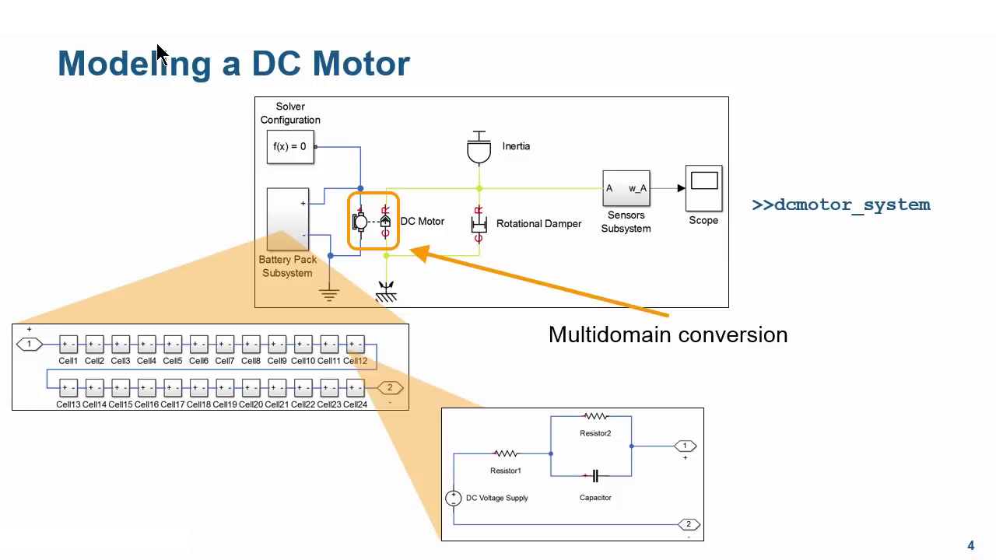
pyautogui.press('Right')
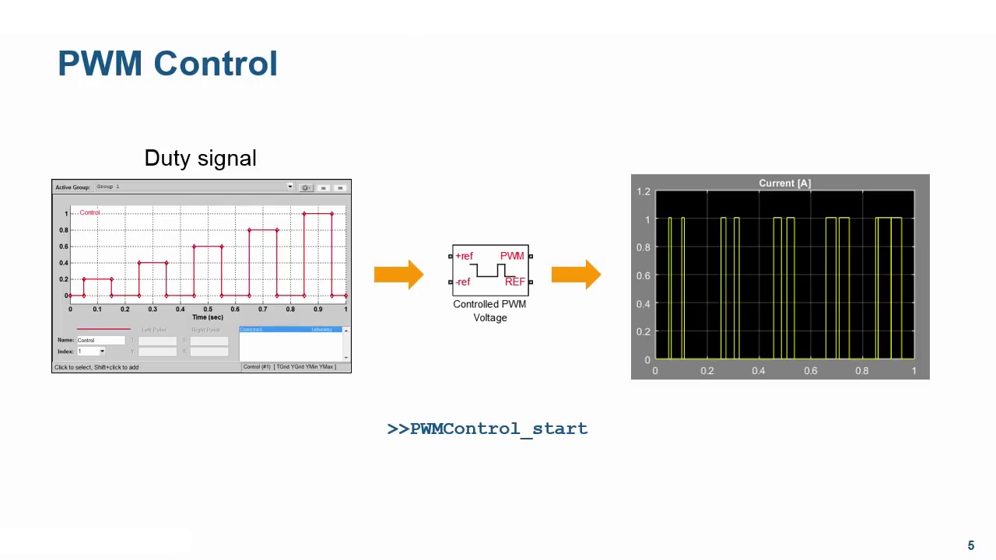
pyautogui.press('Right')
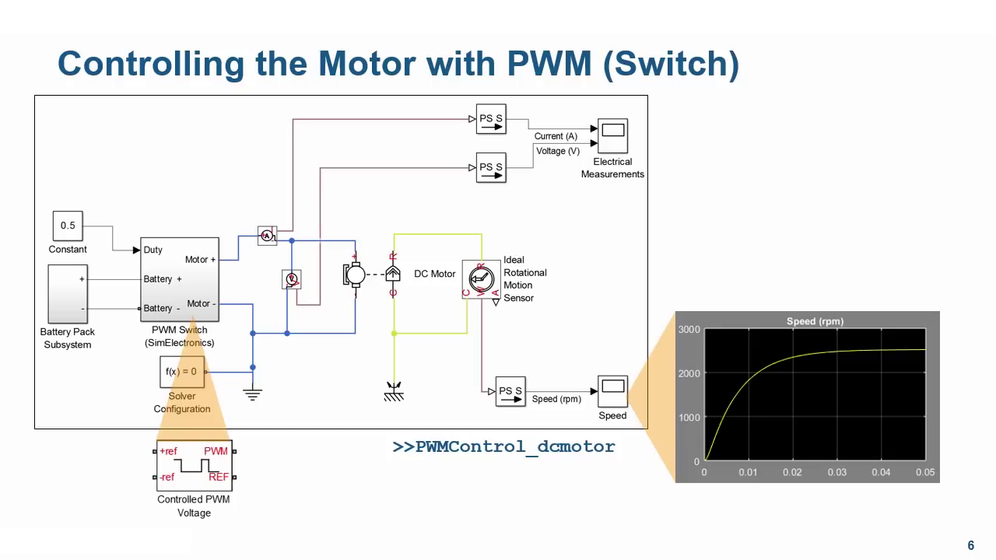
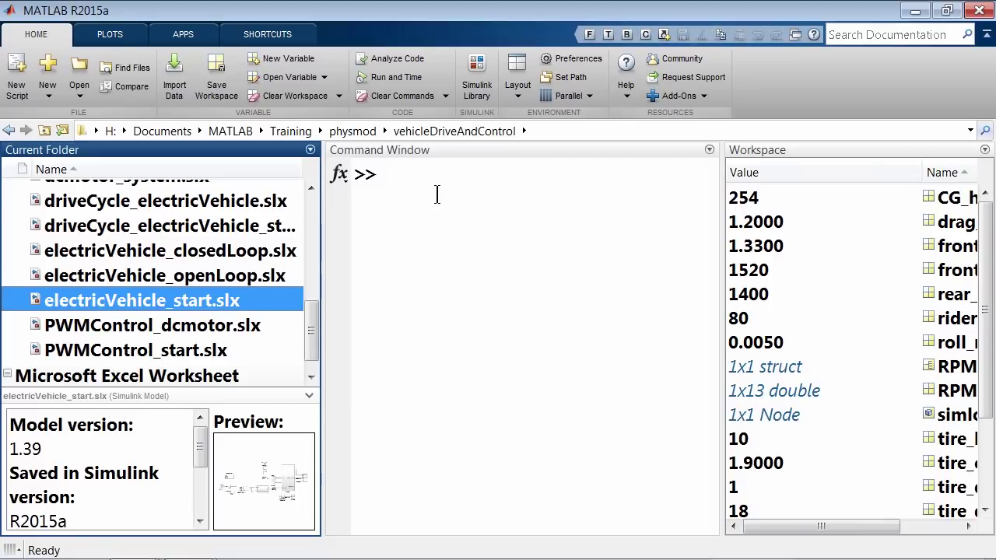
# Step: Switch to the electricVehicle_start model in Simulink and return from the Vehicle Subsystem to the top level
pyautogui.click(447, 205)
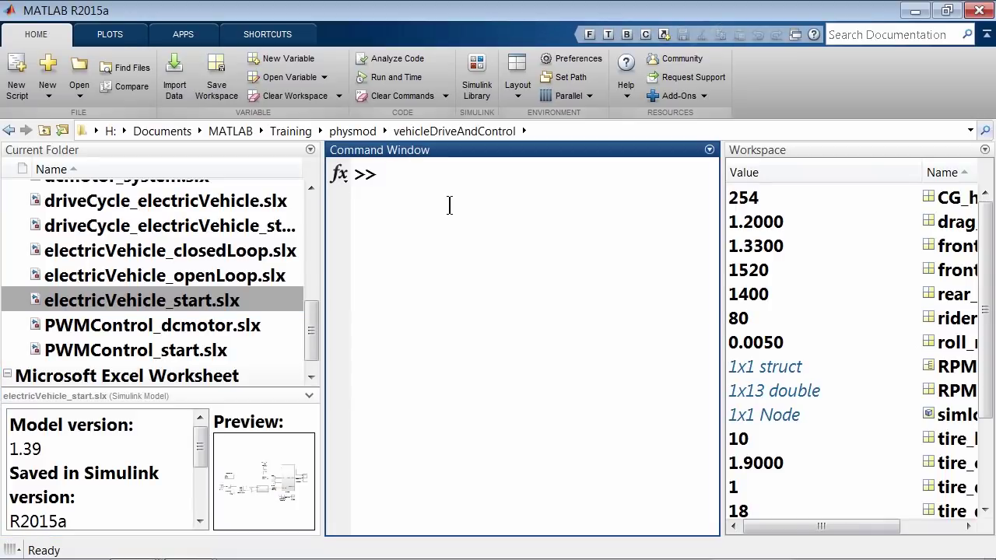
pyautogui.hotkey('alt', 'Tab')
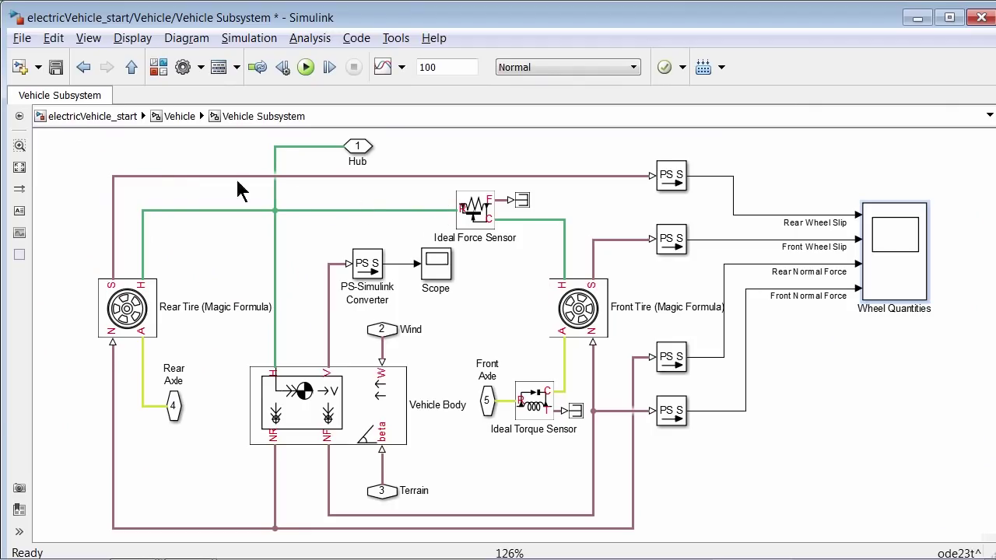
pyautogui.click(104, 117)
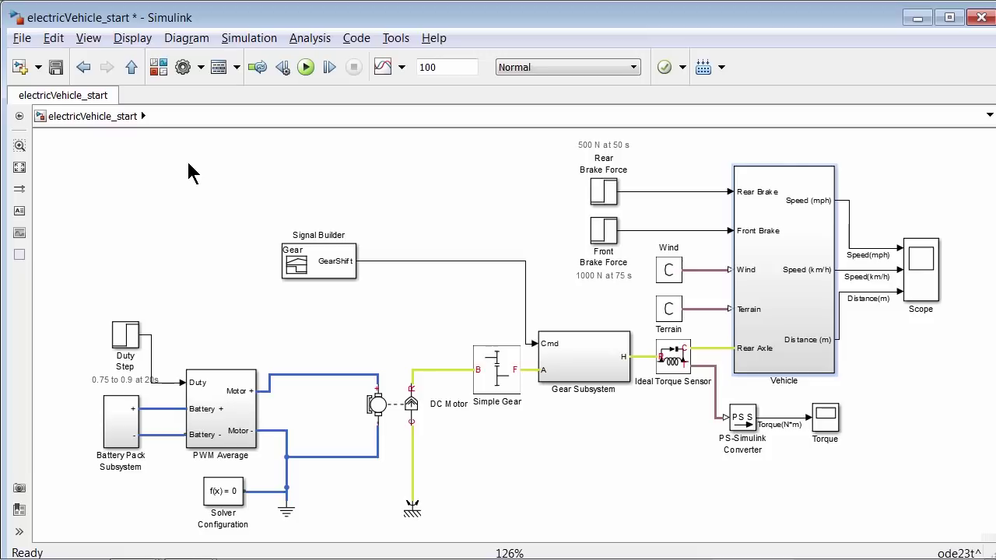
# Step: Disconnect the Duty Step block from the PWM Average block, move it up and away, and rename it Speed Step
pyautogui.click(134, 335)
pyautogui.click(148, 343)
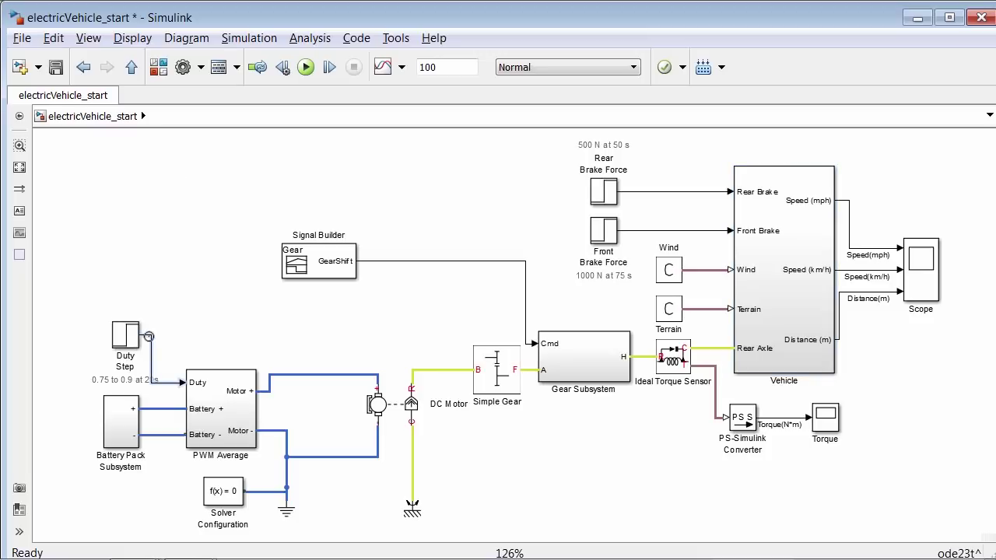
pyautogui.press('Delete')
pyautogui.moveTo(127, 334); pyautogui.dragTo(86, 319)
pyautogui.doubleClick(86, 340)
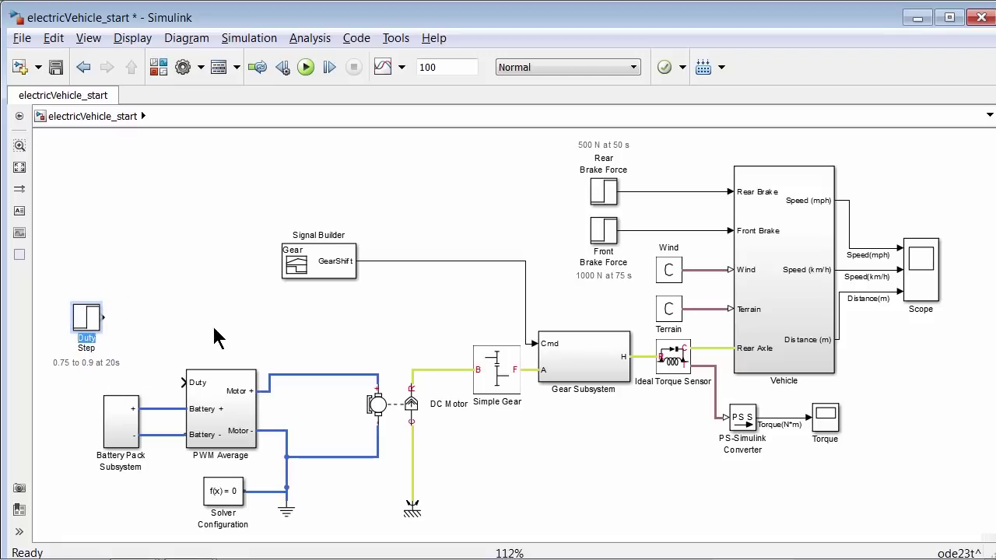
pyautogui.write('Speed')
pyautogui.click(217, 336)
# Step: Set the Speed Step block's step time to 30, initial value to 40, and final value to 5
pyautogui.doubleClick(87, 319)
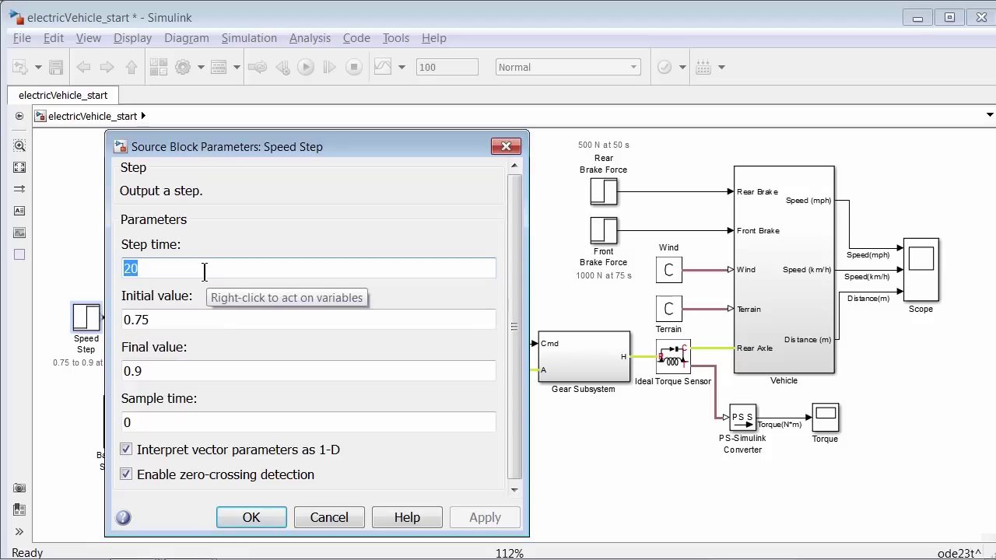
pyautogui.write('30')
pyautogui.press('Tab')
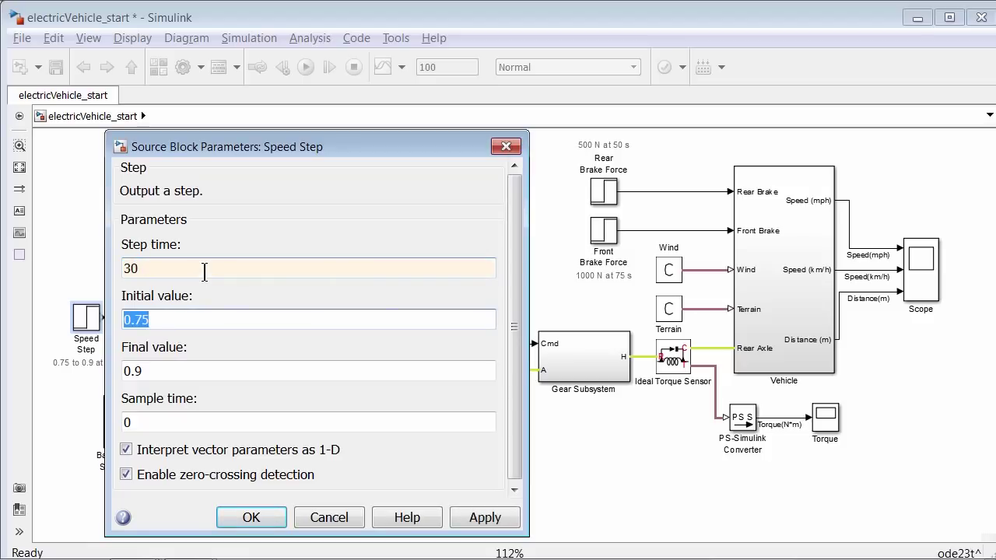
pyautogui.write('40')
pyautogui.press('Tab')
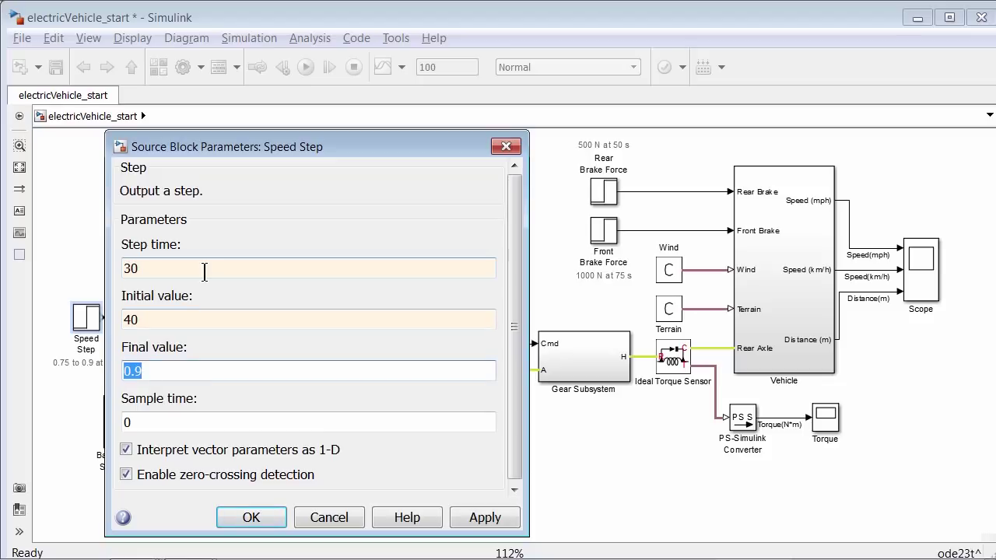
pyautogui.write('5')
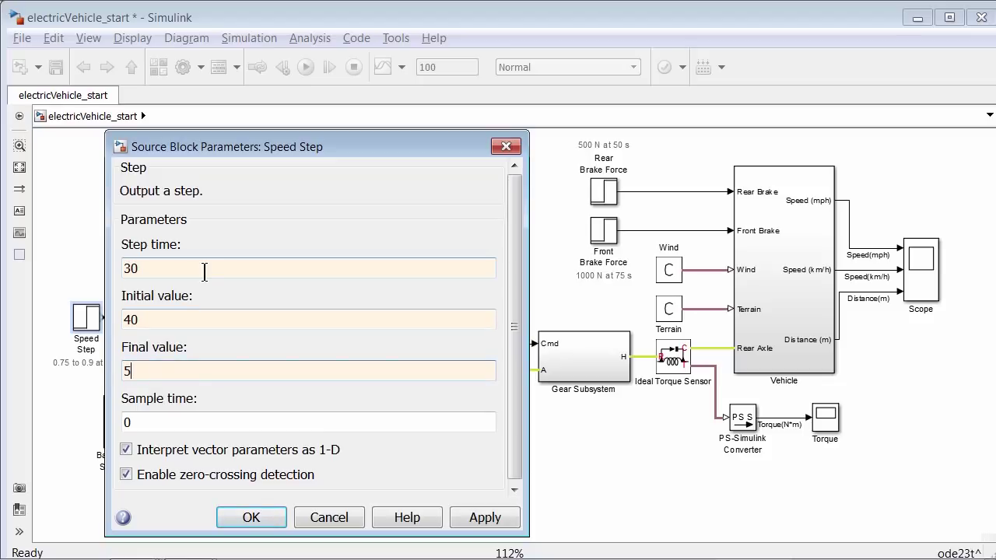
pyautogui.click(252, 517)
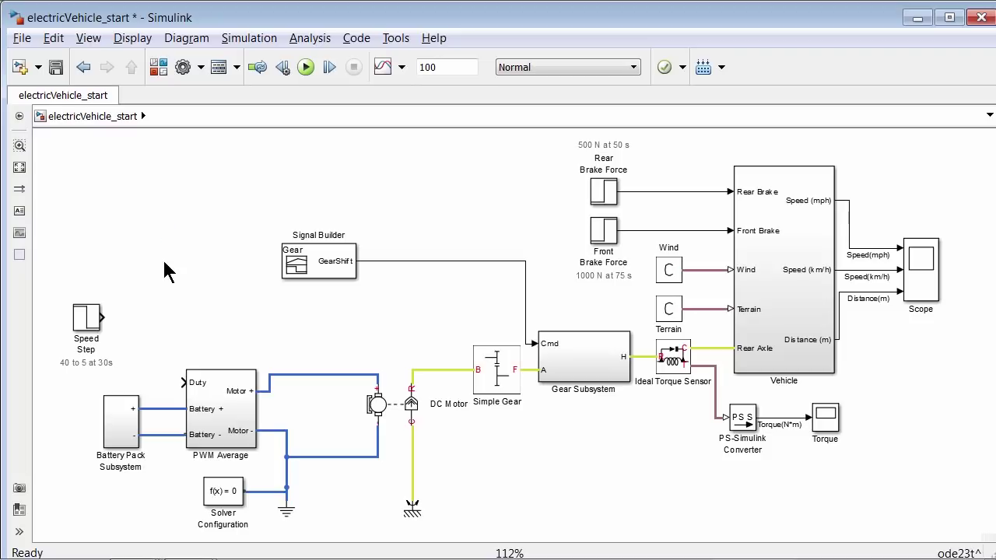
# Step: Add a Sum block from the Simulink Math Operations library just after the Speed Step block
pyautogui.click(153, 72)
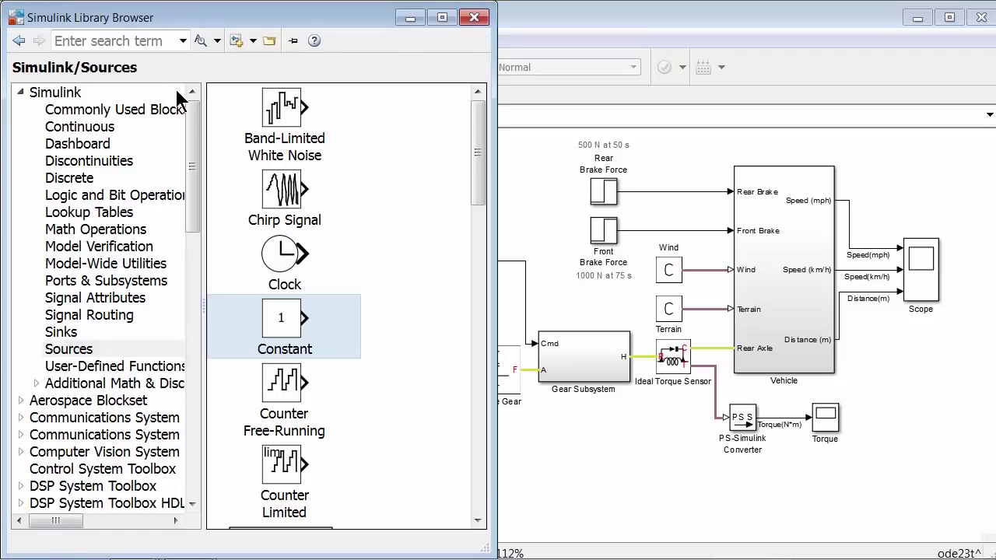
pyautogui.click(104, 230)
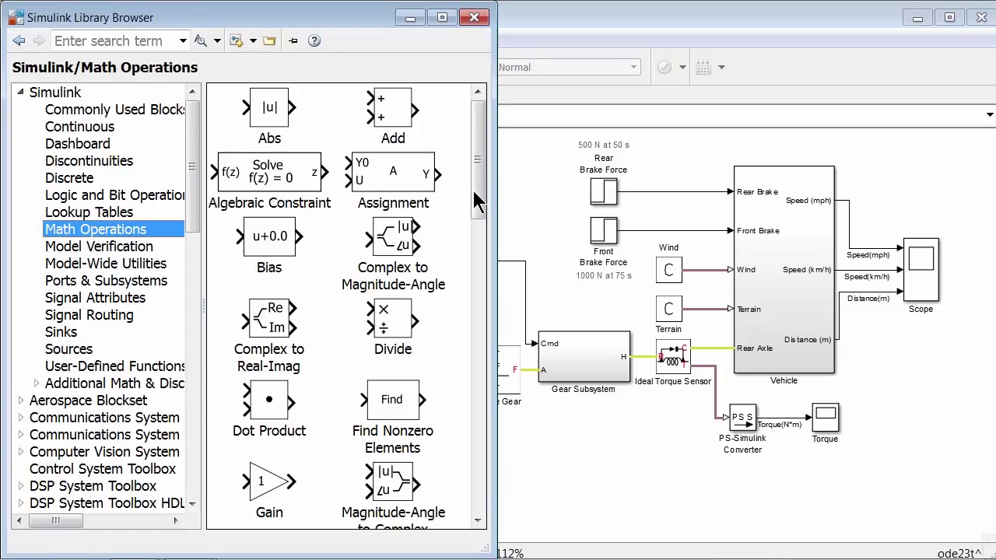
pyautogui.moveTo(476, 201); pyautogui.dragTo(440, 516)
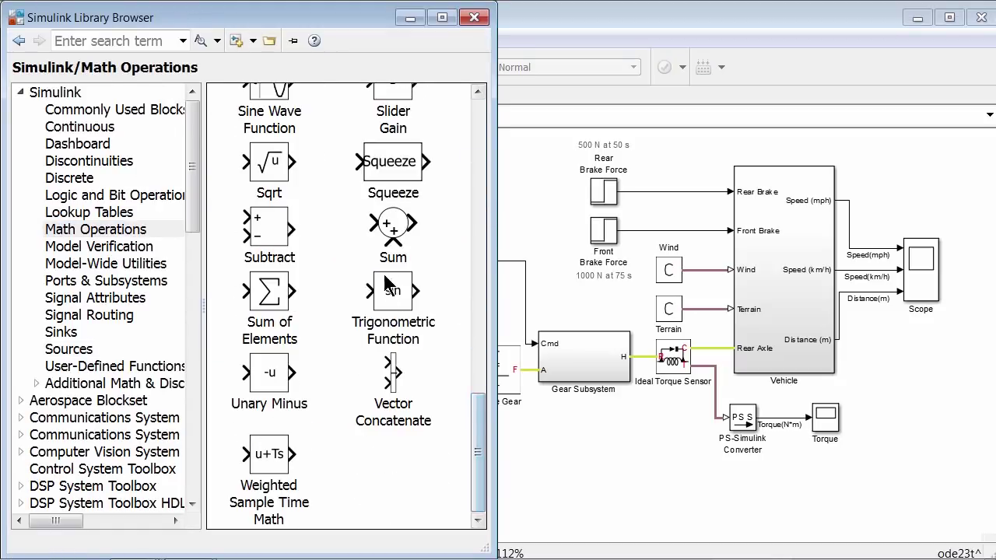
pyautogui.moveTo(393, 225); pyautogui.dragTo(152, 319)
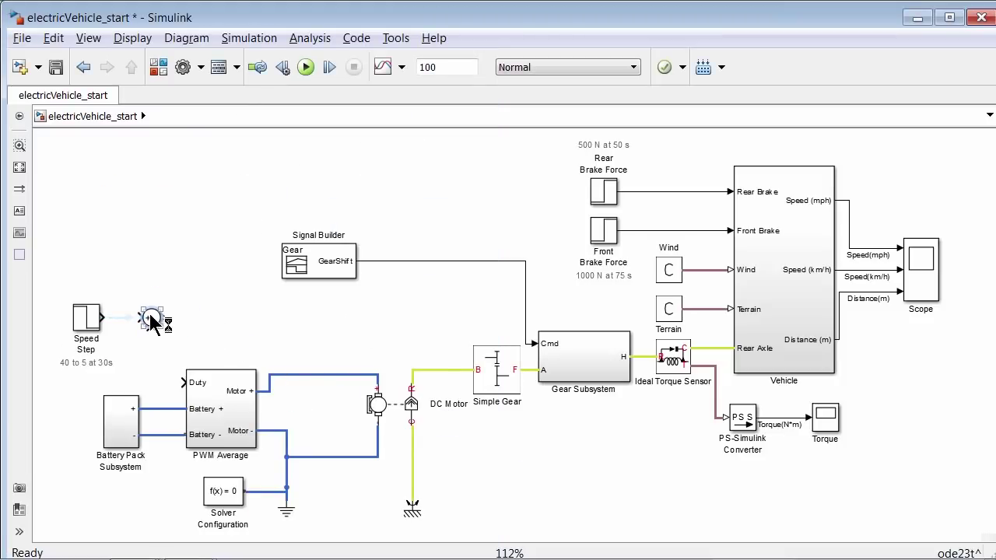
# Step: Change the Sum block's list of signs to |+- so the second input is subtracted
pyautogui.doubleClick(150, 318)
pyautogui.doubleClick(226, 397)
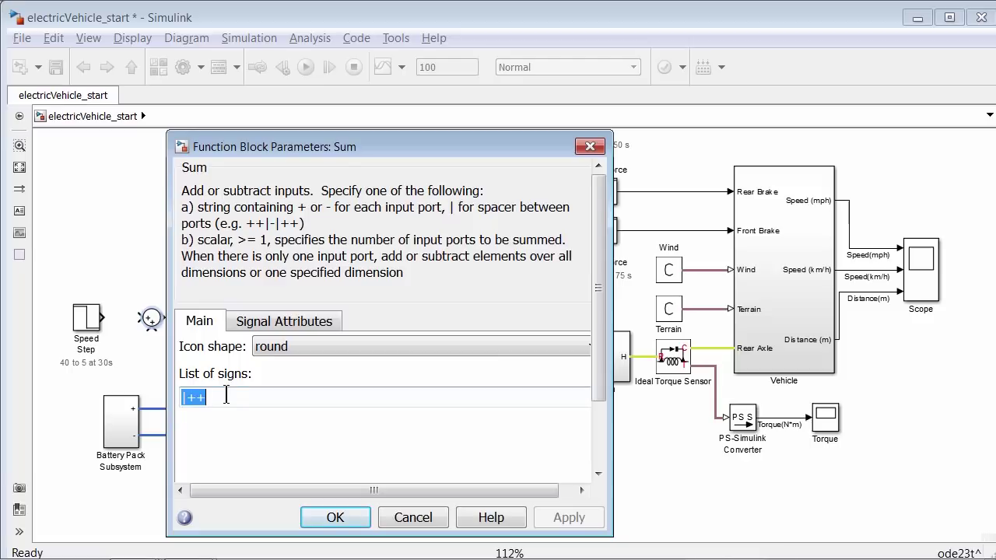
pyautogui.click(226, 397)
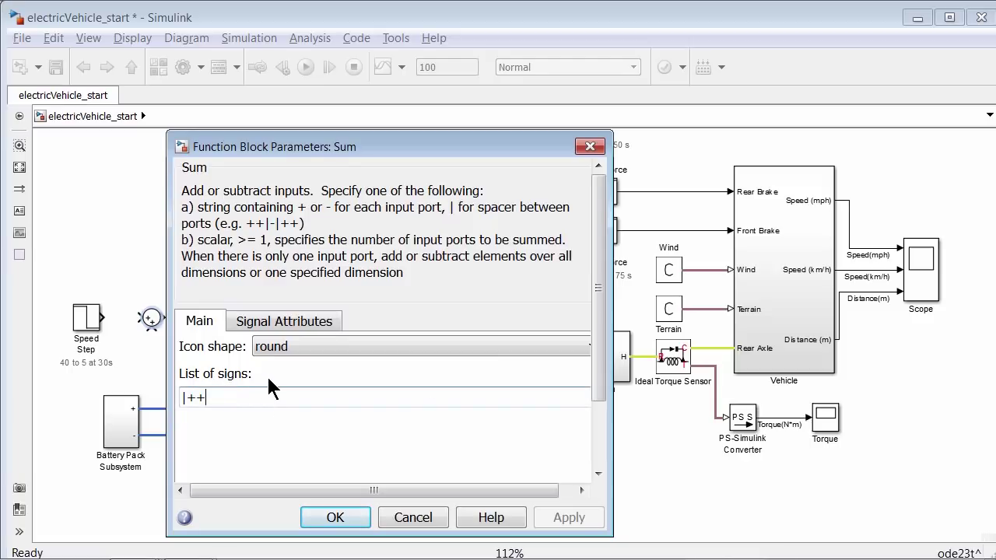
pyautogui.press('BackSpace')
pyautogui.write('-')
pyautogui.press('Return')
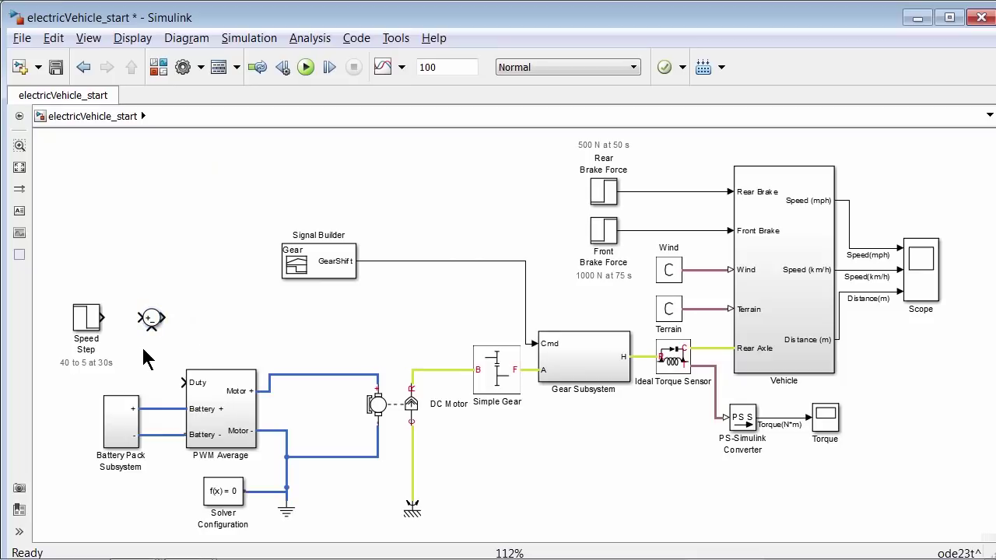
# Step: Connect Speed Step to the Sum block, shift both away from the battery, and feed the Speed (km/h) signal to the negative input
pyautogui.moveTo(104, 318); pyautogui.dragTo(140, 317)
pyautogui.moveTo(68, 294); pyautogui.dragTo(90, 321)
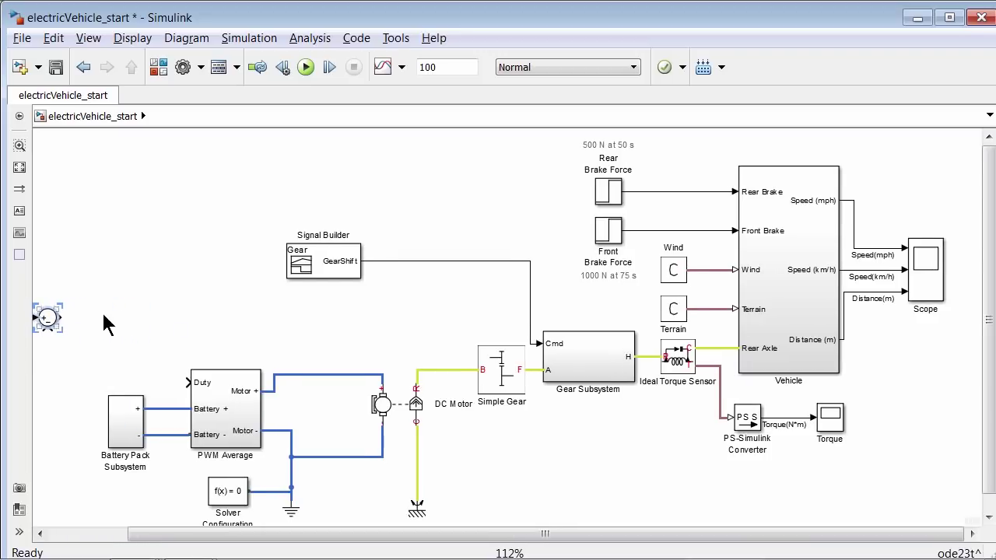
pyautogui.press('space')
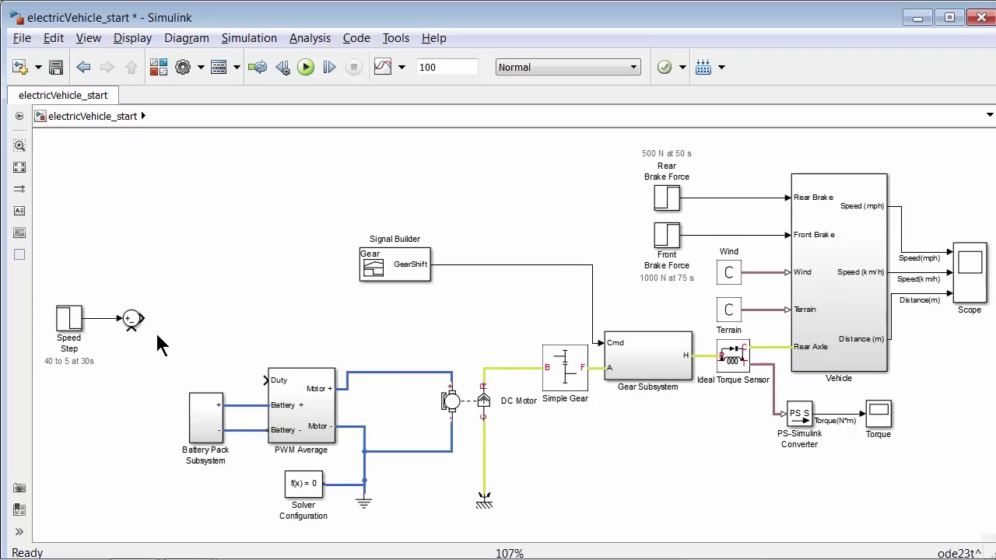
pyautogui.moveTo(131, 326); pyautogui.dragTo(928, 222)
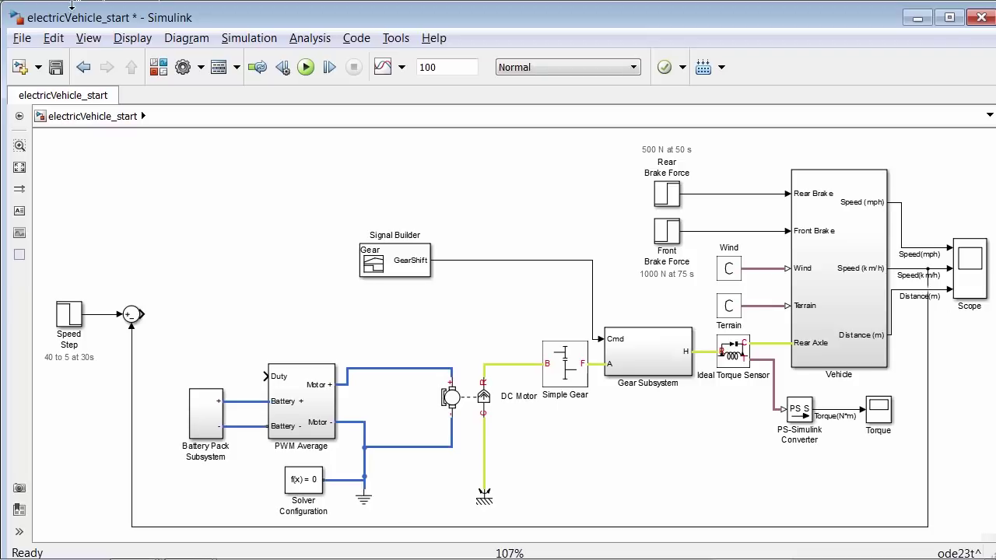
# Step: Add a Discrete PID Controller block from the Simulink Discrete library beside the Sum block's output
pyautogui.click(158, 67)
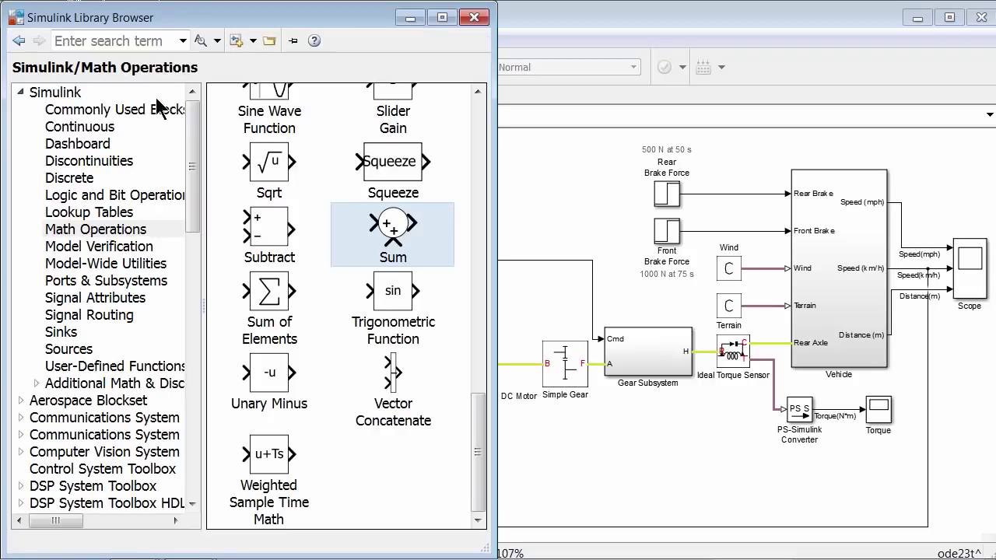
pyautogui.click(92, 177)
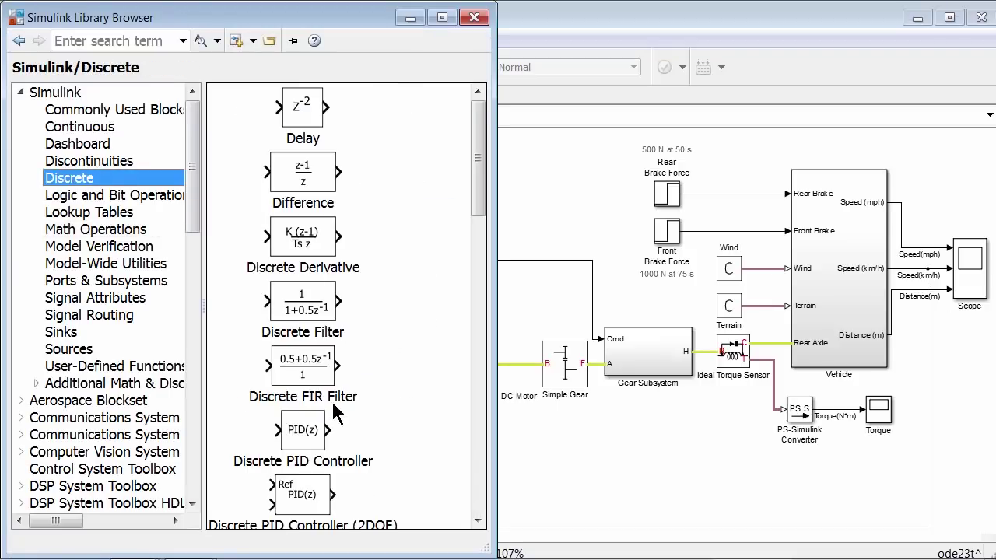
pyautogui.click(313, 433)
pyautogui.moveTo(304, 439); pyautogui.dragTo(177, 313)
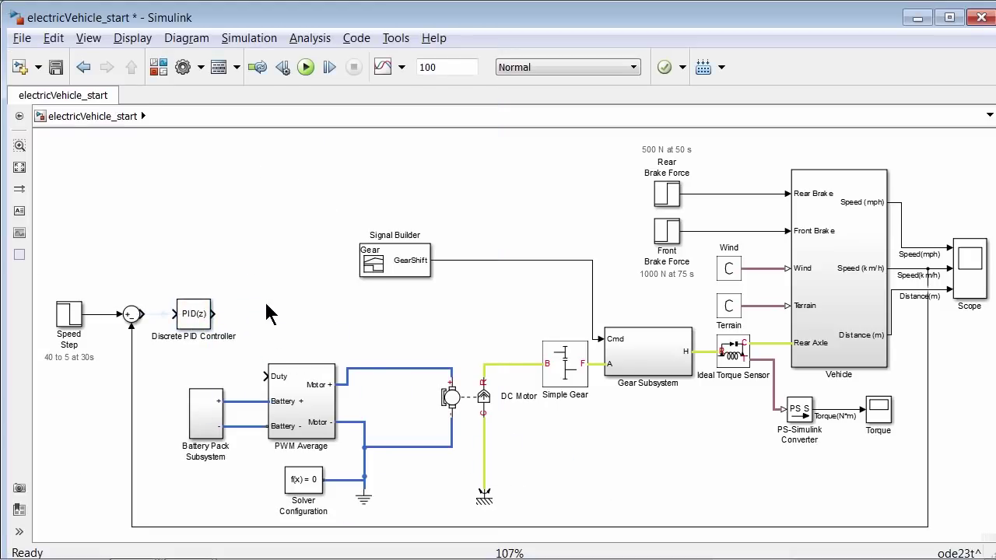
pyautogui.click(267, 314)
# Step: Configure the Discrete PID Controller as a PI controller with a sample time of 0.05
pyautogui.click(199, 316)
pyautogui.doubleClick(199, 315)
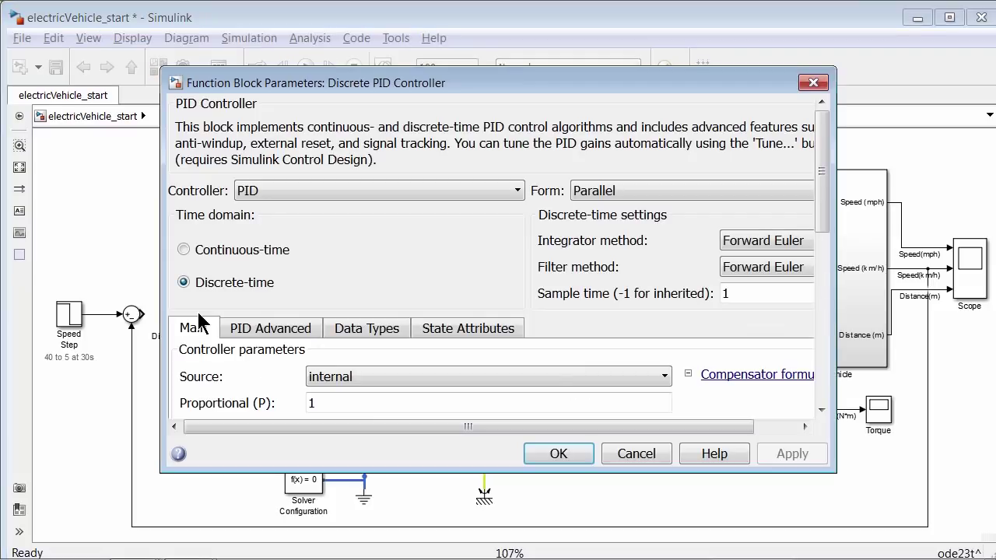
pyautogui.moveTo(871, 488); pyautogui.dragTo(985, 523)
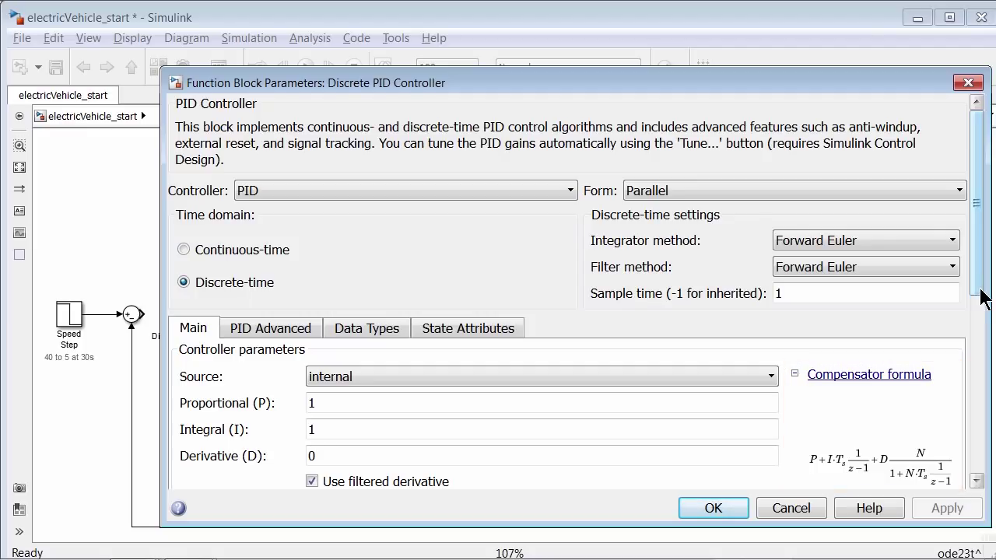
pyautogui.click(498, 195)
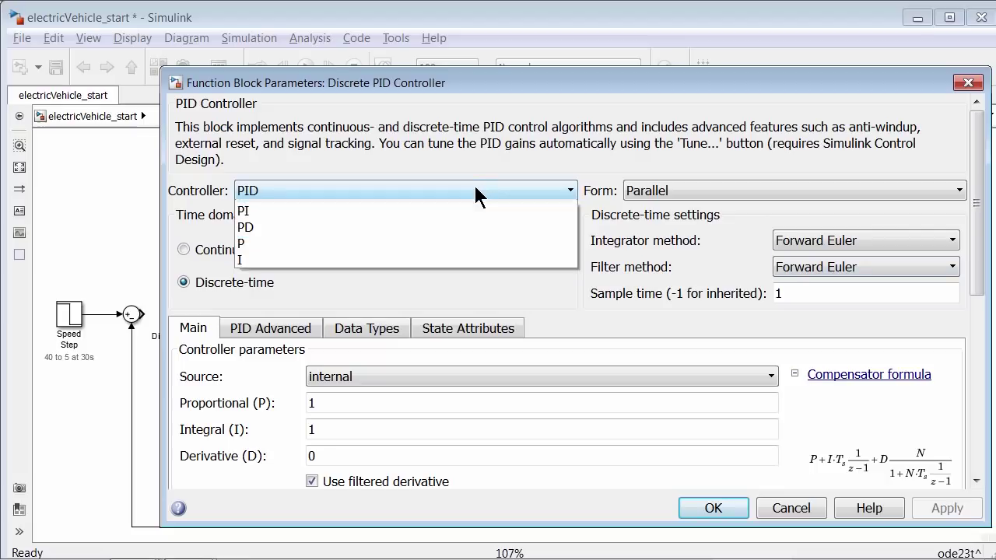
pyautogui.click(443, 226)
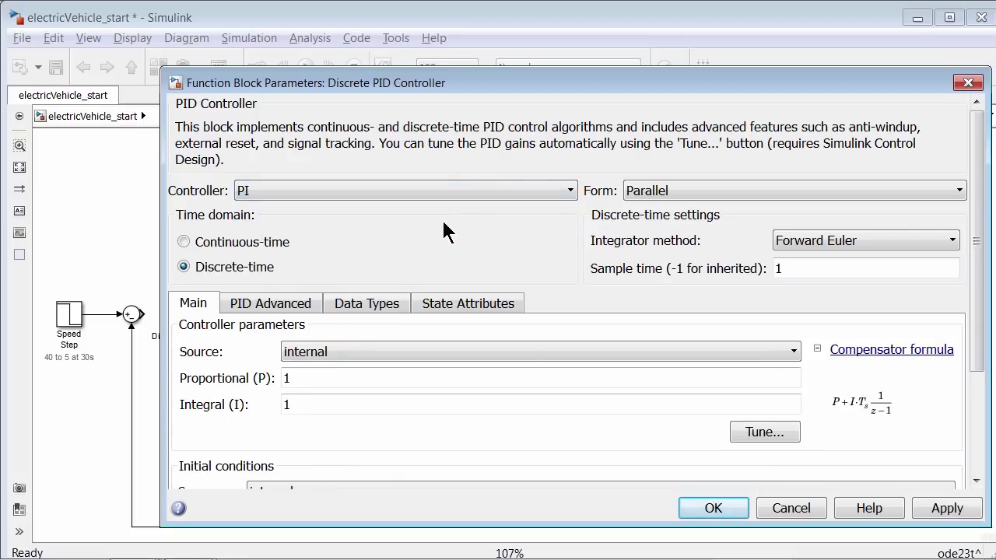
pyautogui.doubleClick(796, 269)
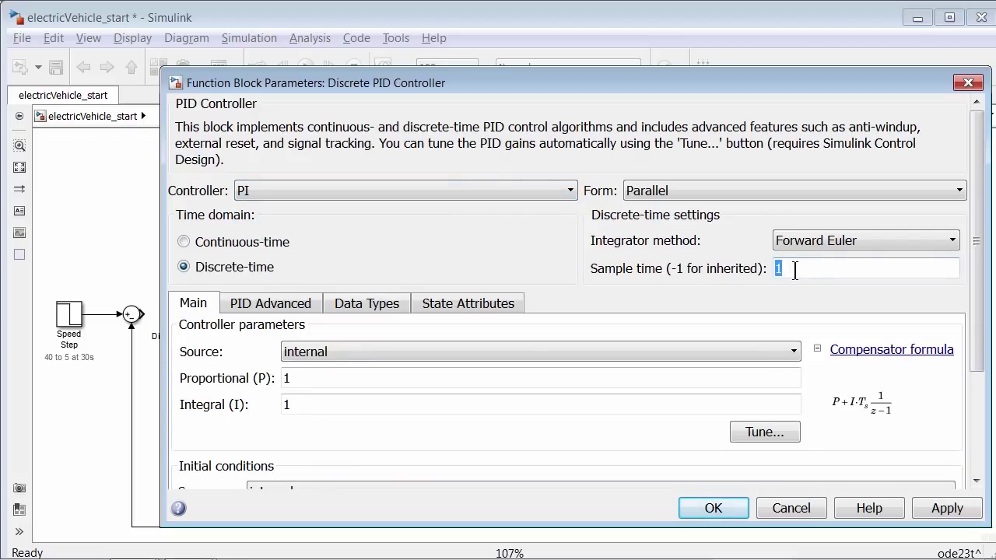
pyautogui.write('0.05')
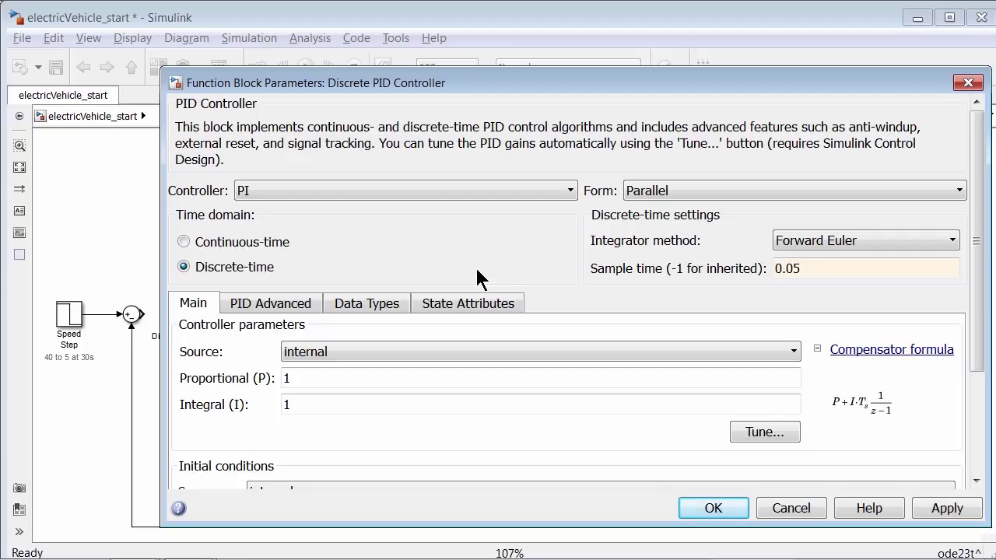
# Step: Set the controller's proportional gain to 0.1 and integral gain to 0.05
pyautogui.doubleClick(345, 377)
pyautogui.write('0.1')
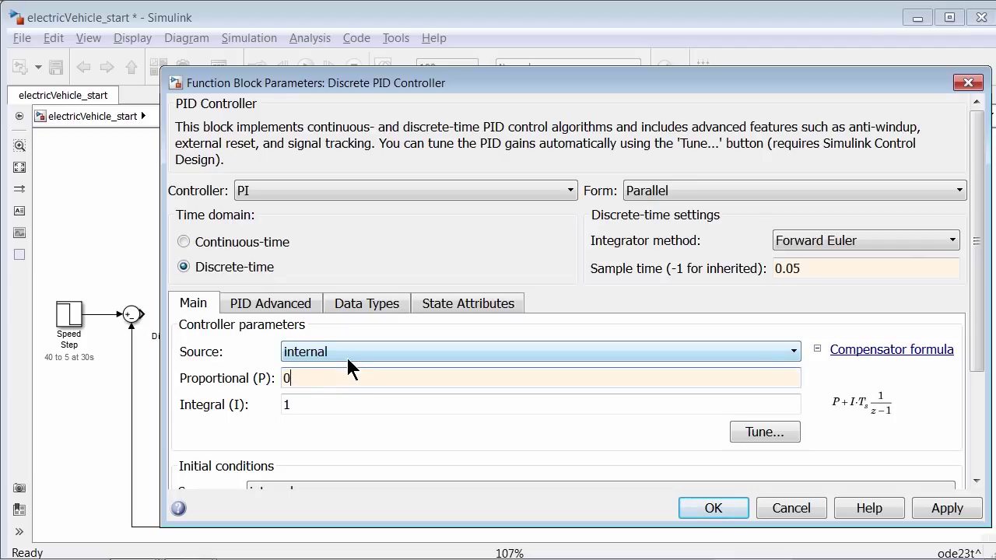
pyautogui.doubleClick(314, 403)
pyautogui.write('0.05')
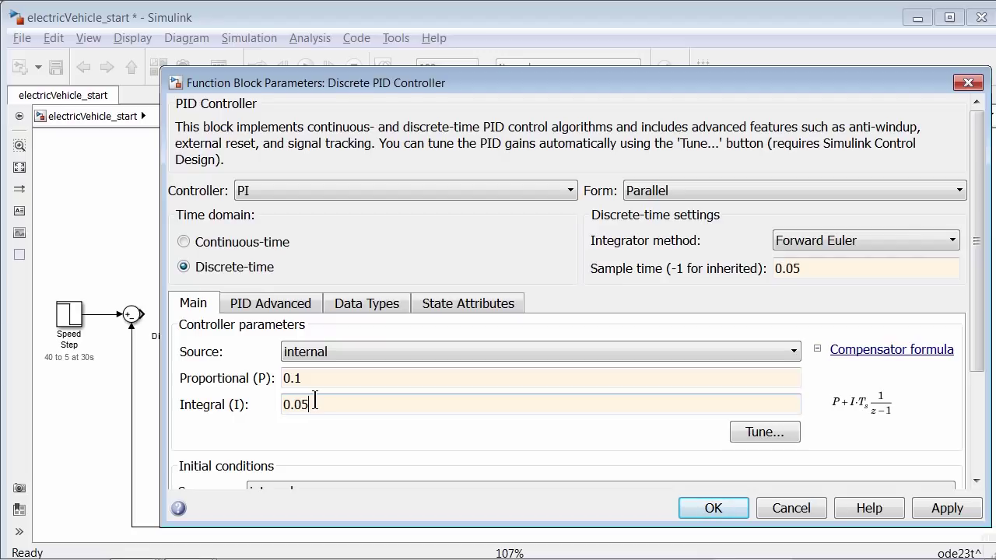
# Step: Limit the Discrete PID Controller's output to an upper saturation limit of 1 and a lower limit of 0
pyautogui.click(276, 309)
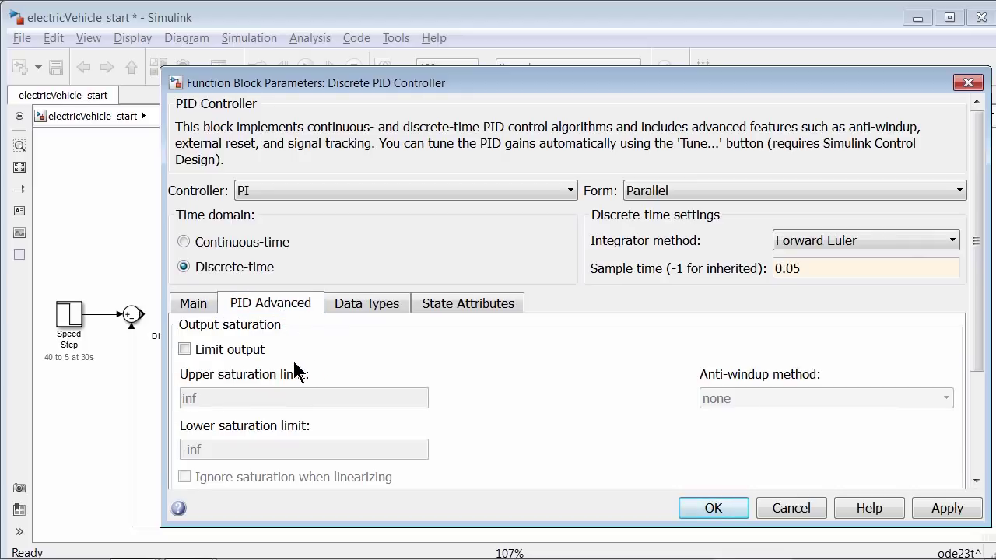
pyautogui.click(216, 354)
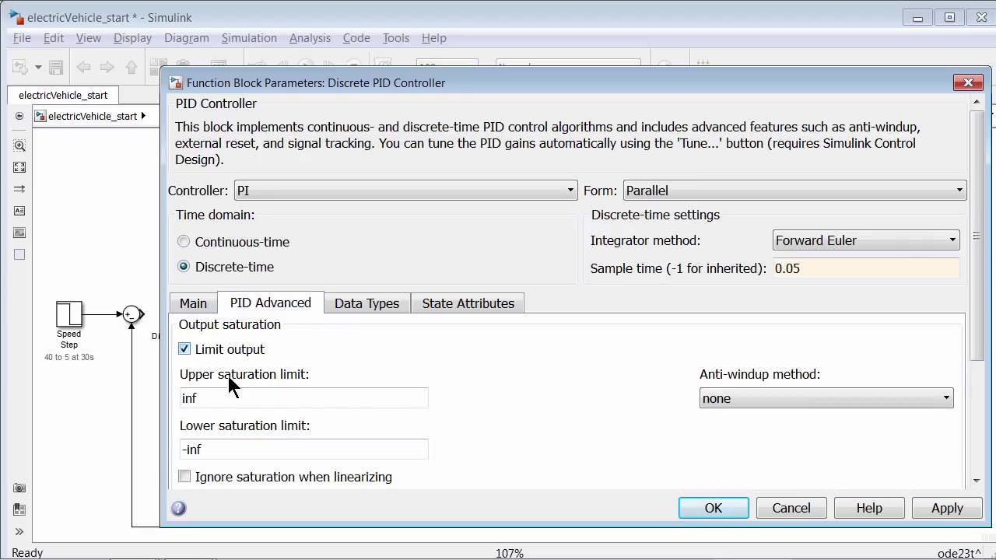
pyautogui.doubleClick(236, 398)
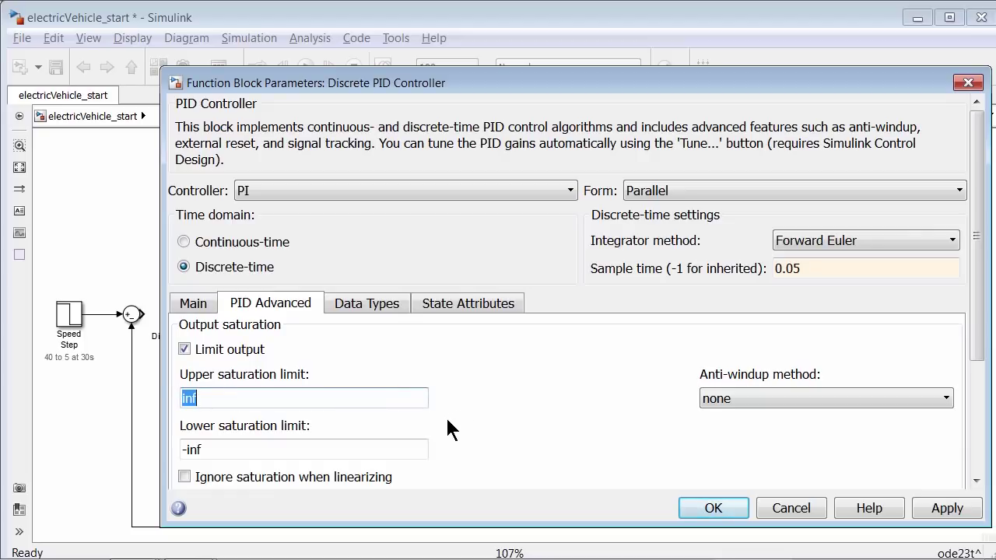
pyautogui.write('1')
pyautogui.doubleClick(383, 447)
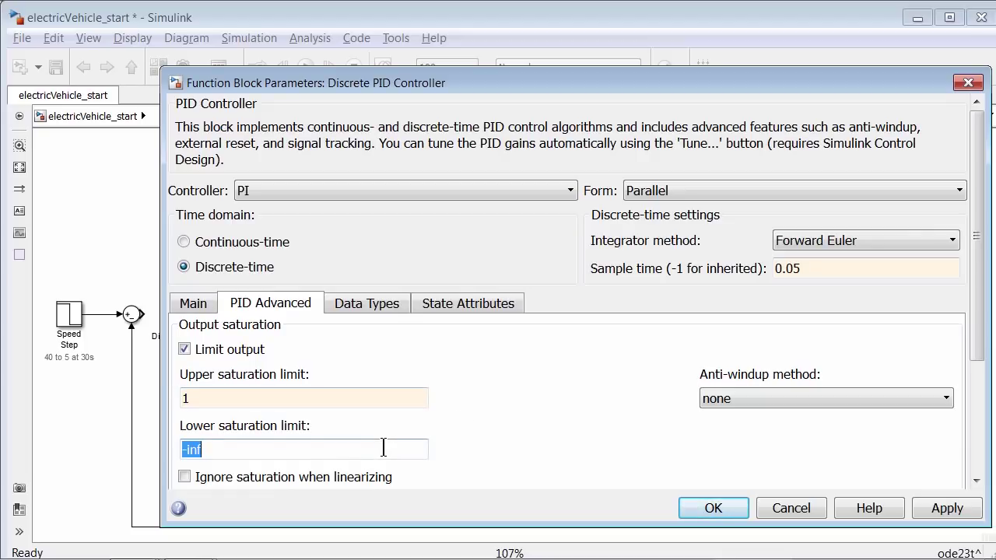
pyautogui.write('0')
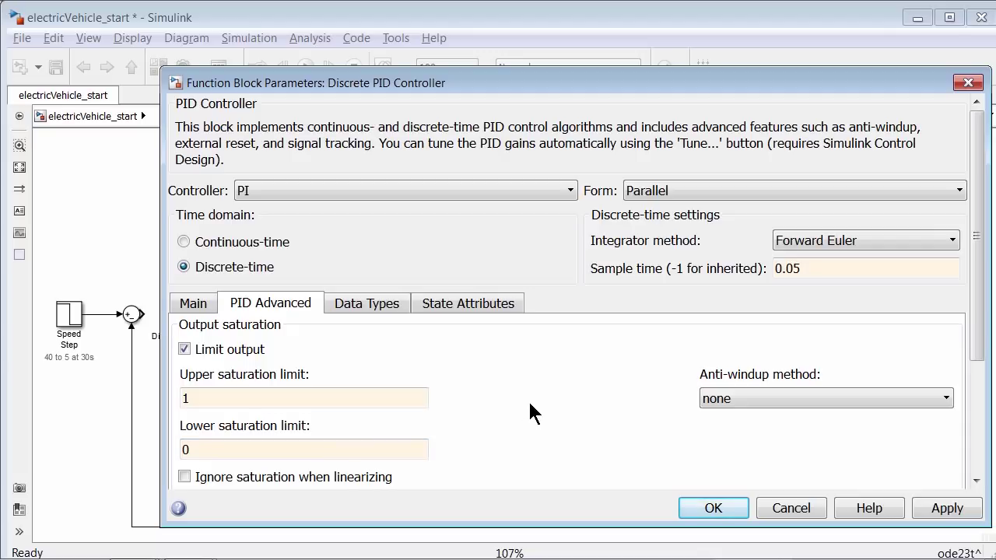
pyautogui.click(714, 508)
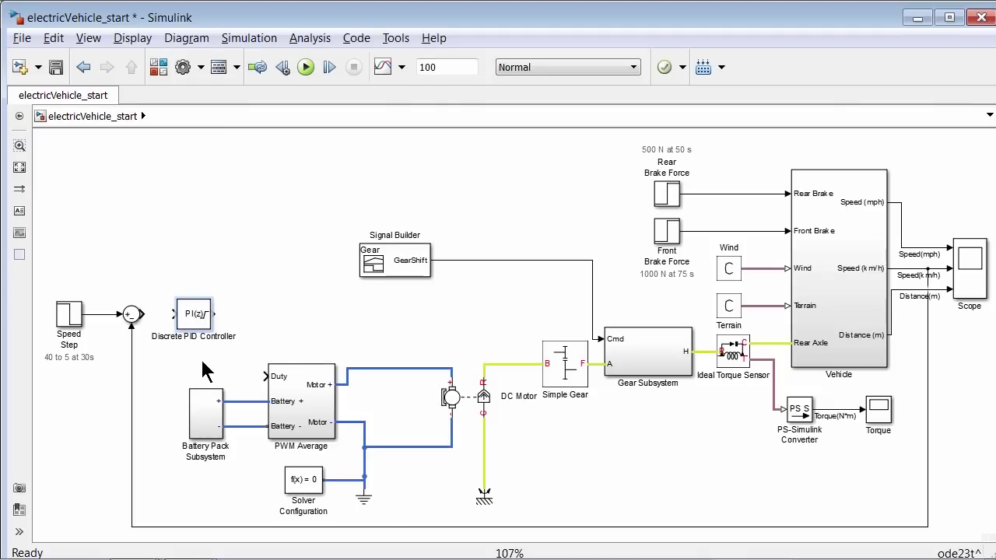
# Step: Wire the Discrete PID Controller between the Sum block's output and the Duty input of PWM Average
pyautogui.moveTo(145, 315); pyautogui.dragTo(267, 376)
pyautogui.click(194, 314)
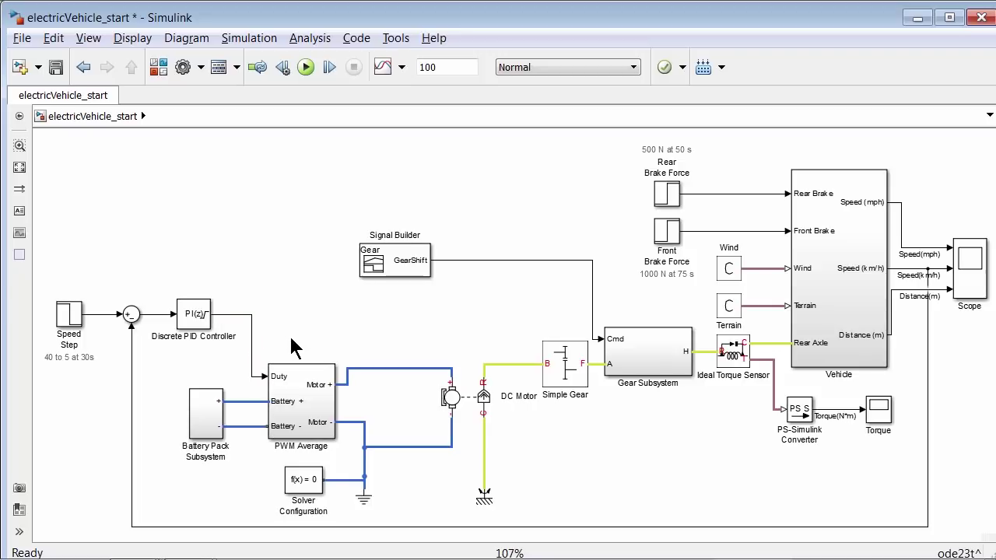
# Step: Run the simulation and view the autoscaled speed and distance plots in the Scope
pyautogui.click(306, 67)
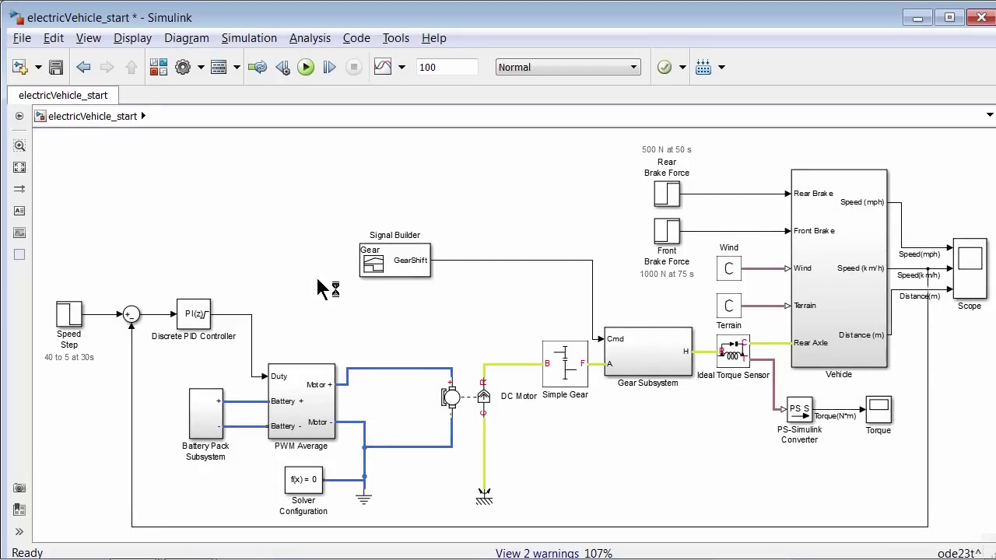
pyautogui.doubleClick(979, 282)
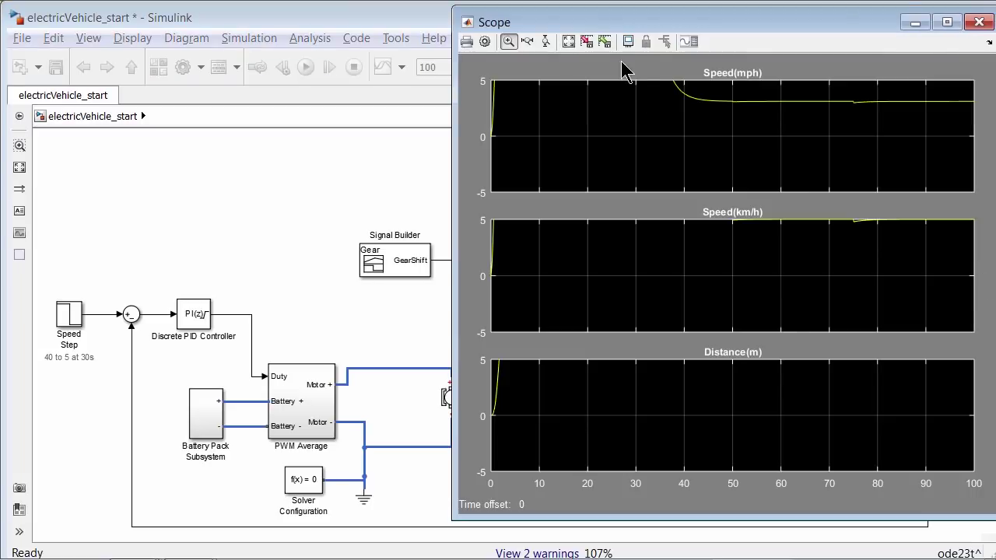
pyautogui.click(570, 42)
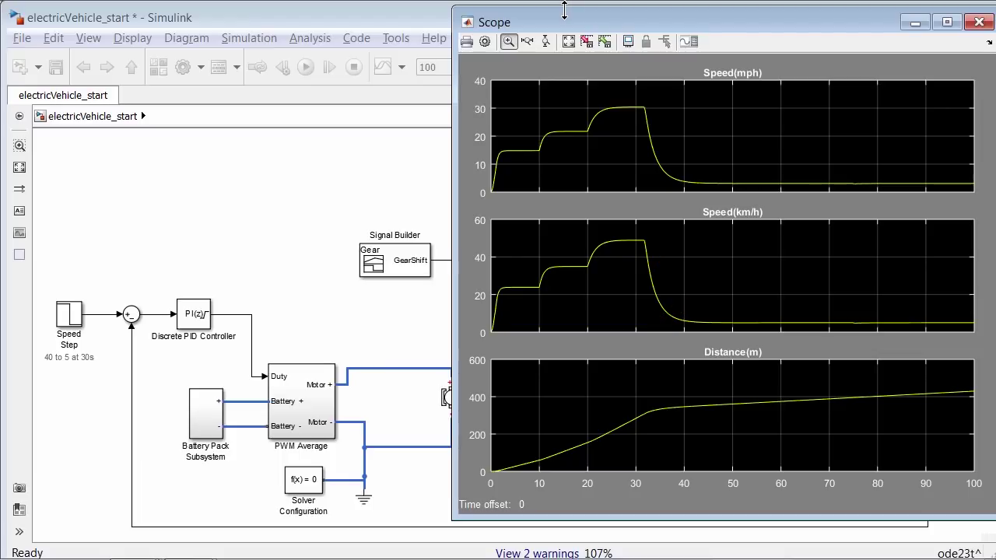
pyautogui.click(294, 216)
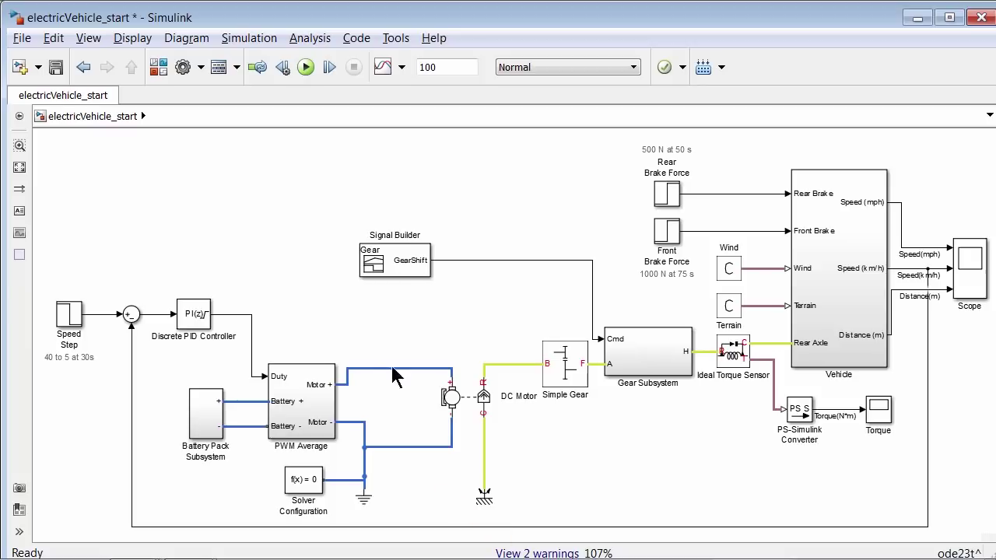
# Step: Copy Simulink.BlockDiagram.getAlgebraicLoops('electricVehicle_start') from the algebraic loop warning and run it in the MATLAB Command Window
pyautogui.click(518, 553)
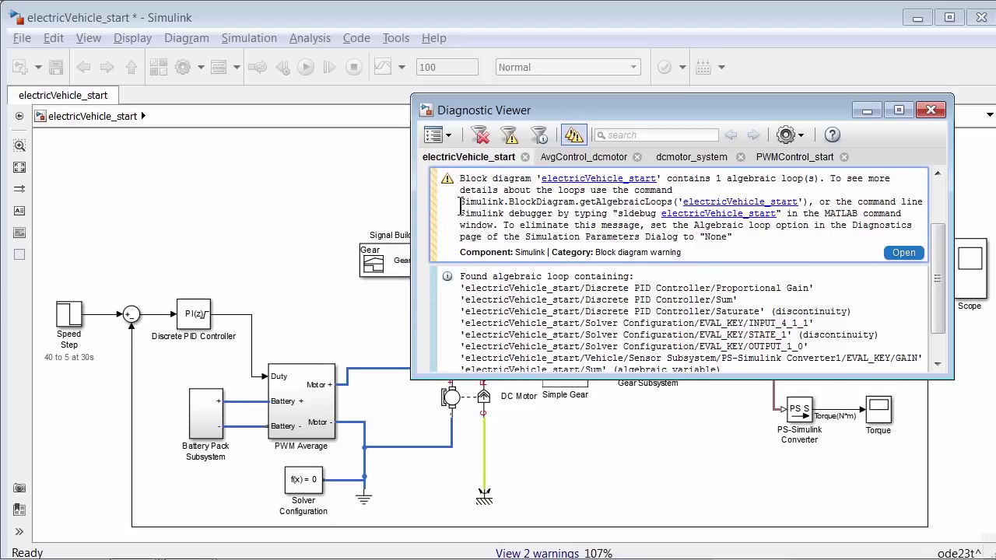
pyautogui.moveTo(460, 204); pyautogui.dragTo(813, 201)
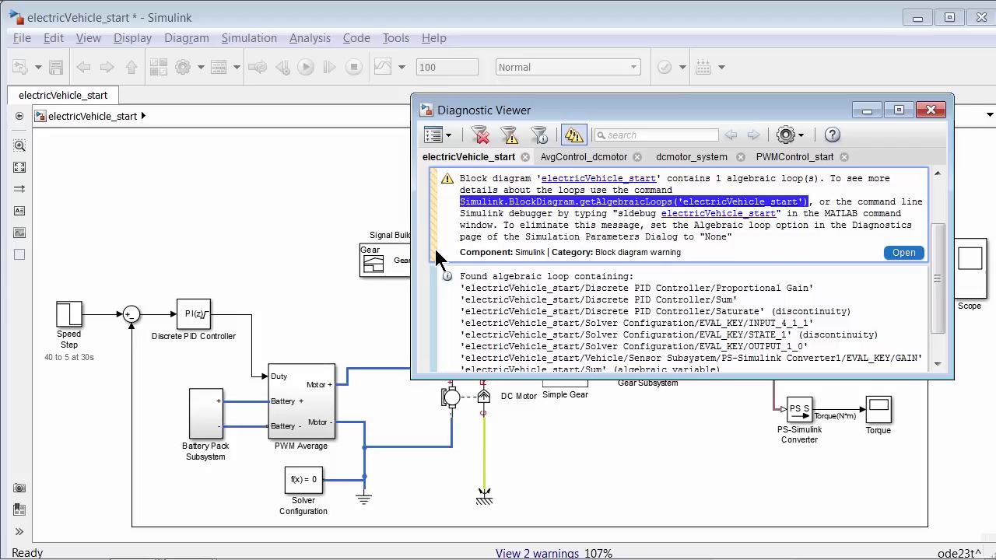
pyautogui.hotkey('alt', 'Tab')
pyautogui.hotkey('alt', 'Tab')
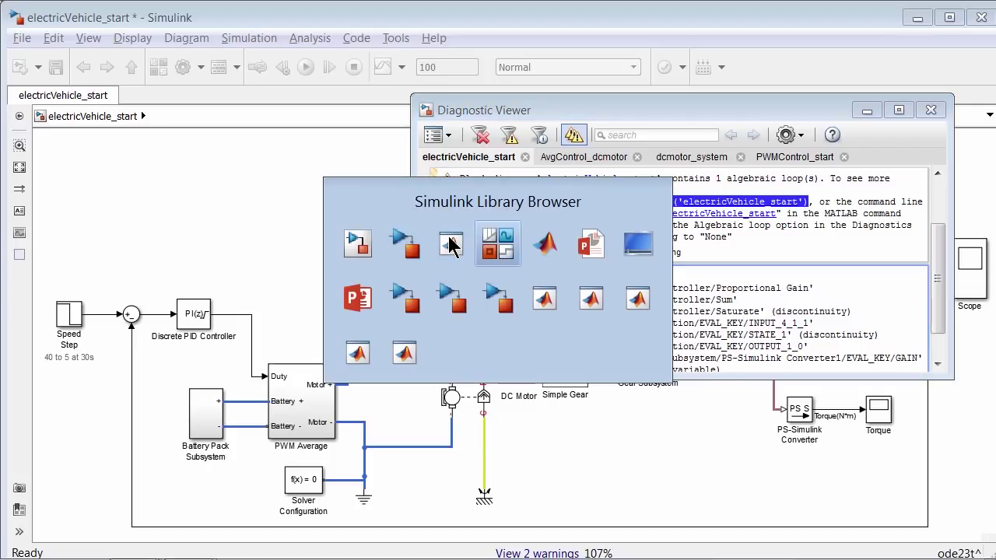
pyautogui.hotkey('alt', 'Tab')
pyautogui.hotkey('alt', 'Tab')
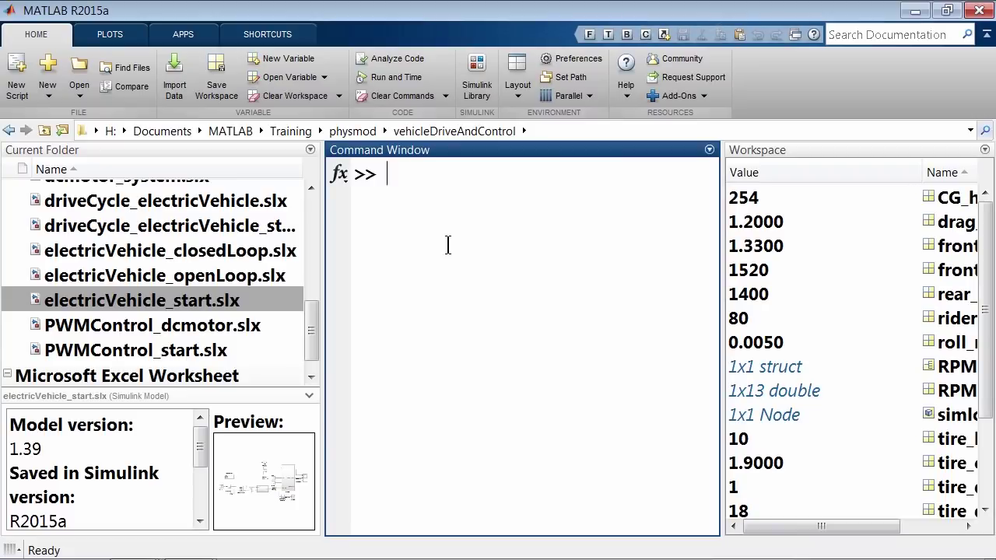
pyautogui.hotkey('ctrl', 'v')
pyautogui.press('Return')
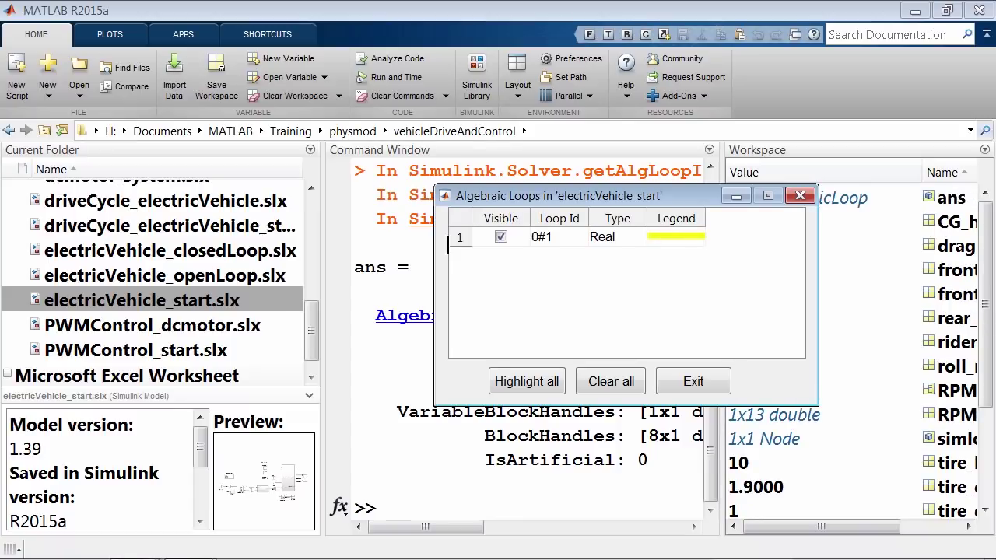
# Step: Switch back to the Simulink model to examine the highlighted algebraic loop, clear the highlighting and exit the loop viewer
pyautogui.hotkey('alt', 'Tab')
pyautogui.hotkey('alt', 'Tab')
pyautogui.hotkey('alt', 'Tab')
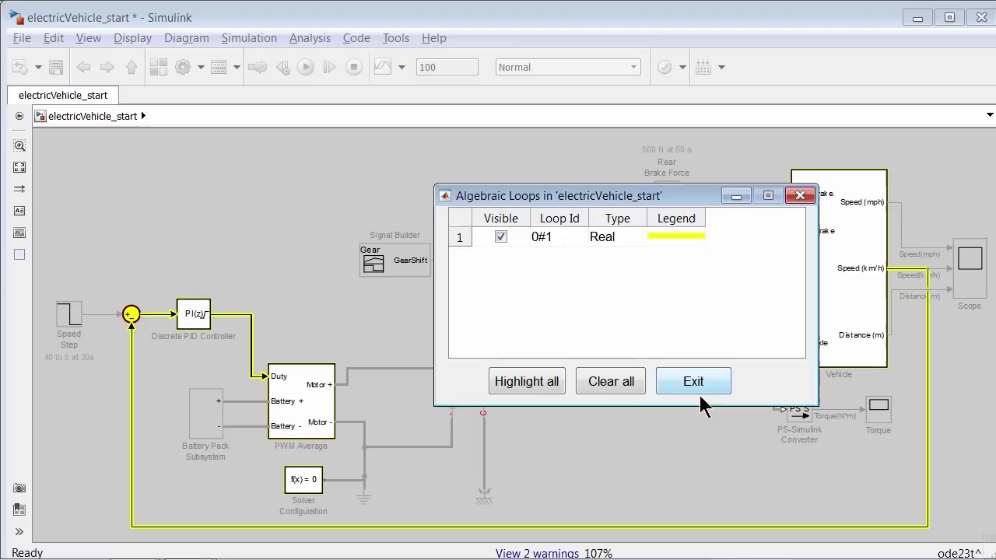
pyautogui.click(630, 381)
pyautogui.click(674, 378)
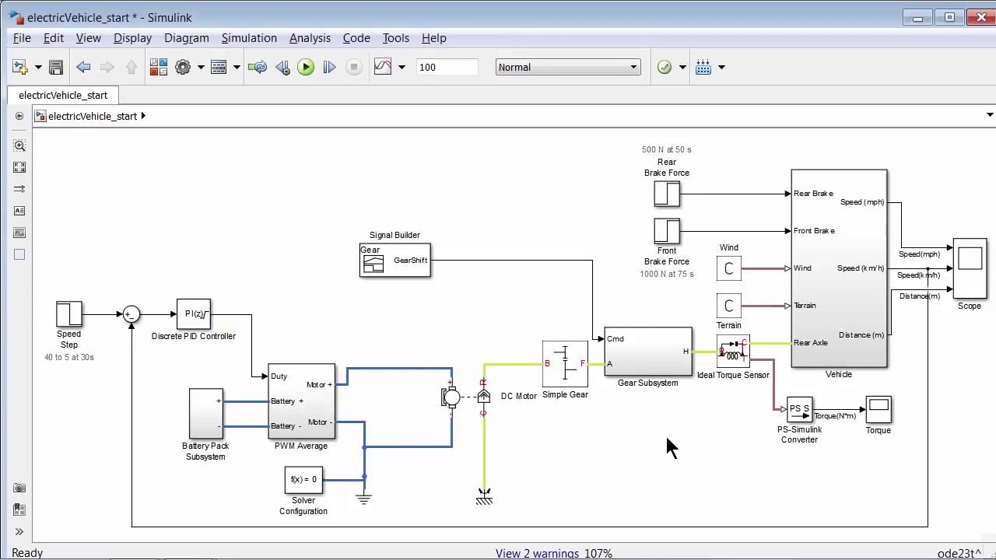
# Step: Add a Unit Delay block from the Simulink Discrete library just above the speed feedback line
pyautogui.click(156, 68)
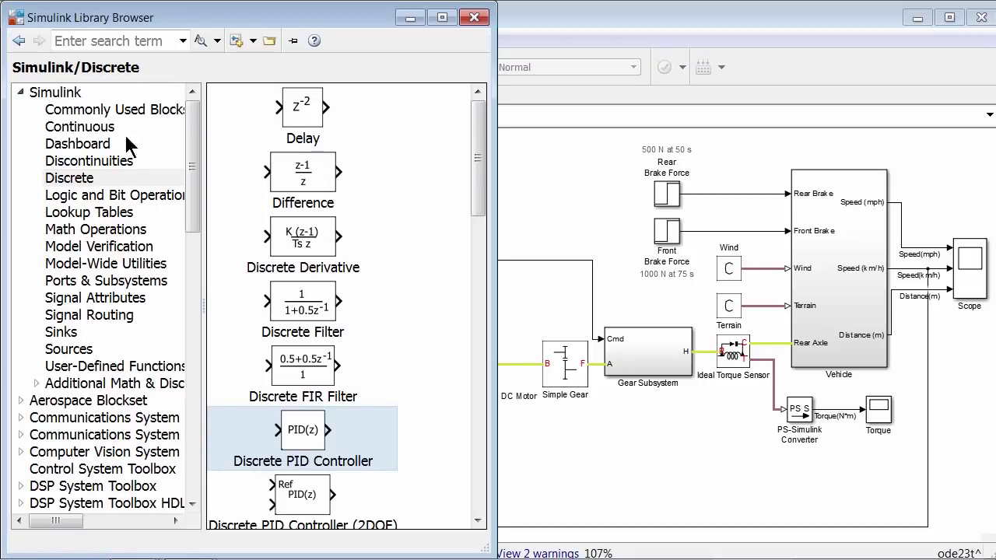
pyautogui.click(90, 181)
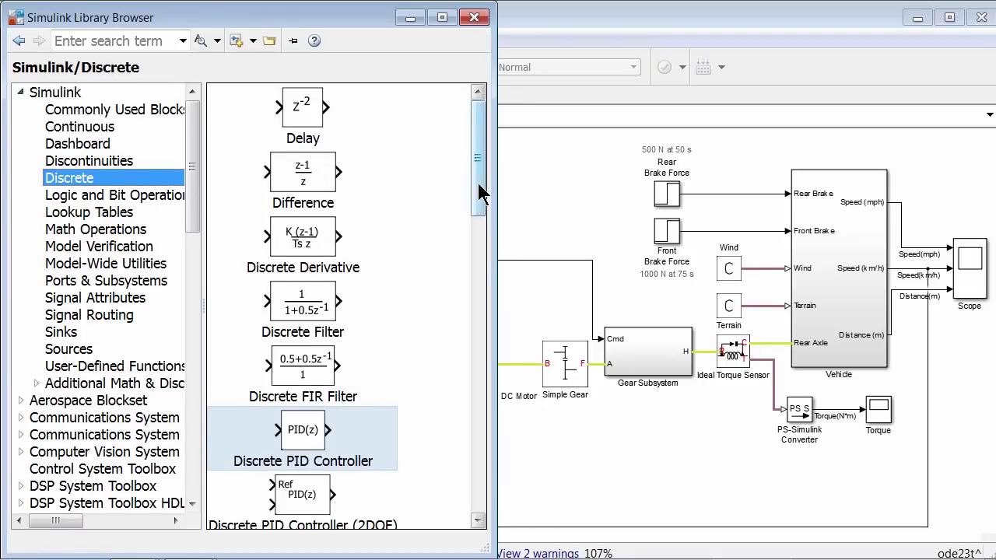
pyautogui.moveTo(478, 179); pyautogui.dragTo(480, 516)
pyautogui.click(312, 350)
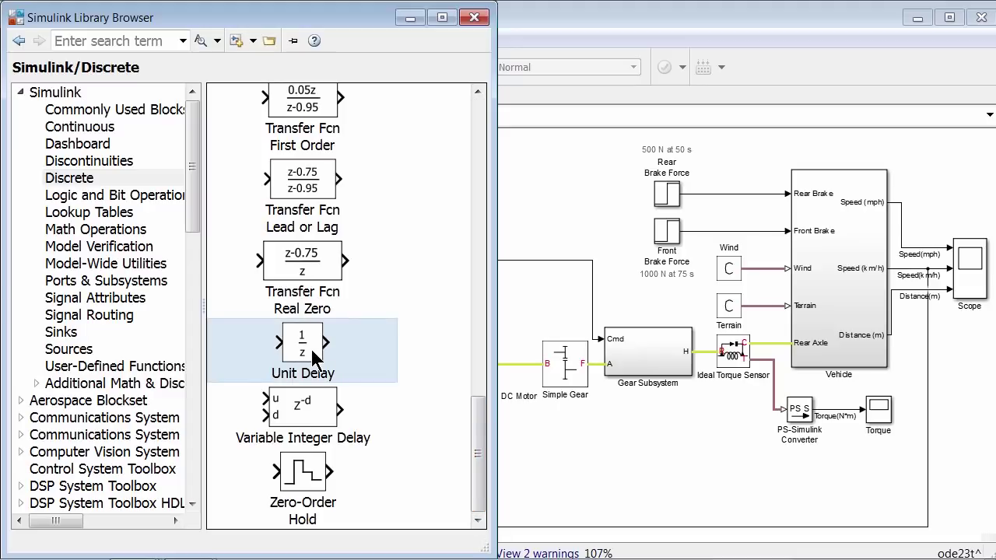
pyautogui.moveTo(316, 342); pyautogui.dragTo(536, 482)
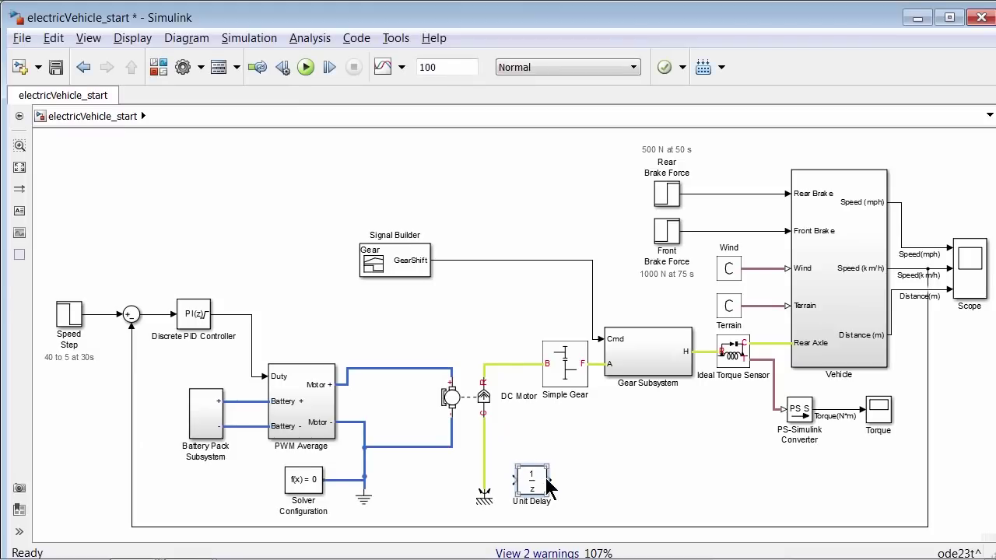
# Step: Insert the Unit Delay block into the speed feedback line, facing toward the Sum block
pyautogui.scroll(-3, 570, 459)
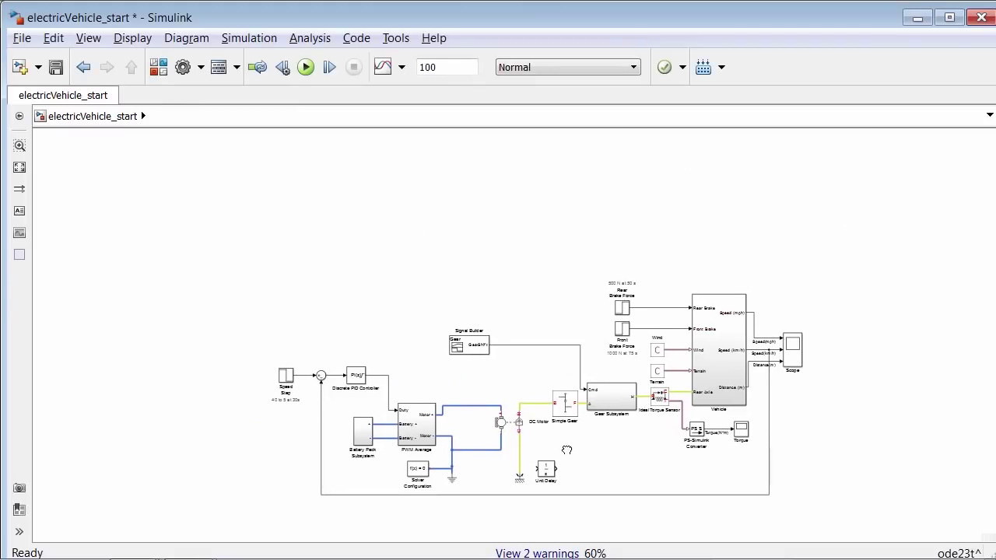
pyautogui.moveTo(571, 459); pyautogui.dragTo(542, 425)
pyautogui.press('space')
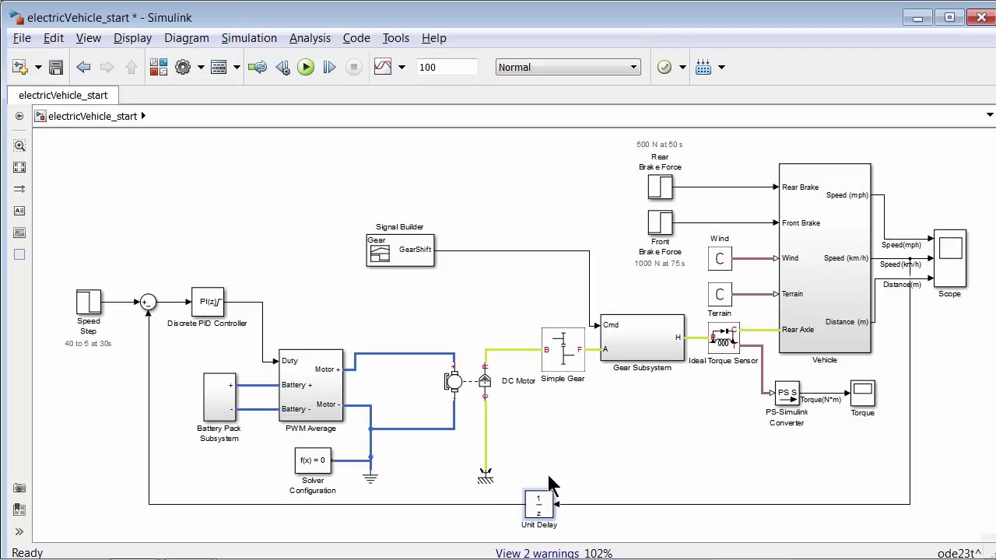
# Step: Set the Unit Delay block's sample time to 0.05
pyautogui.doubleClick(540, 504)
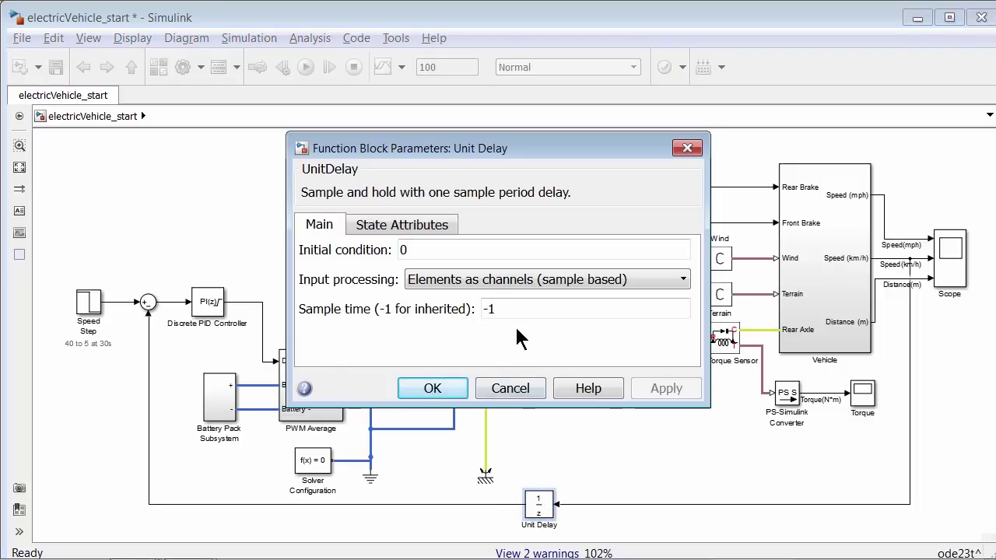
pyautogui.doubleClick(517, 309)
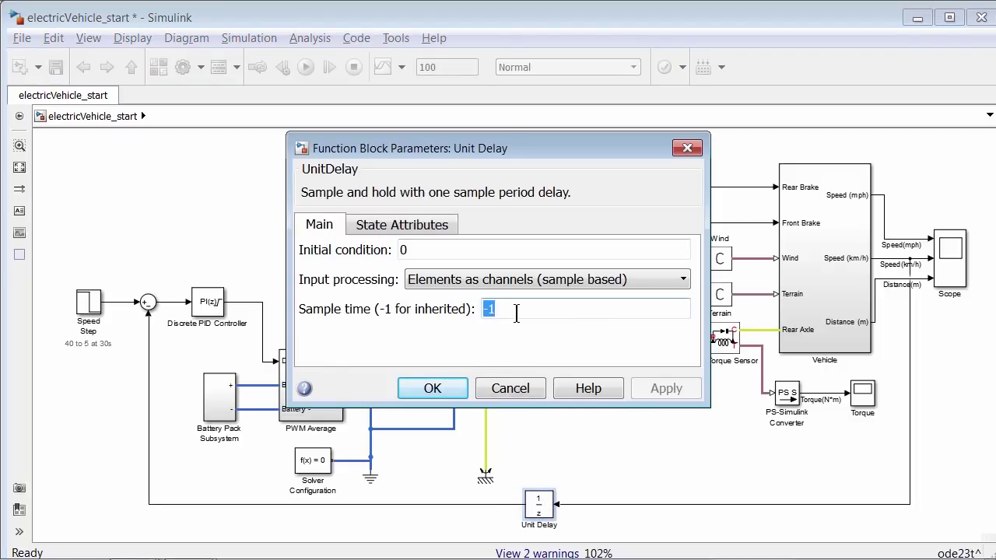
pyautogui.write('0.05')
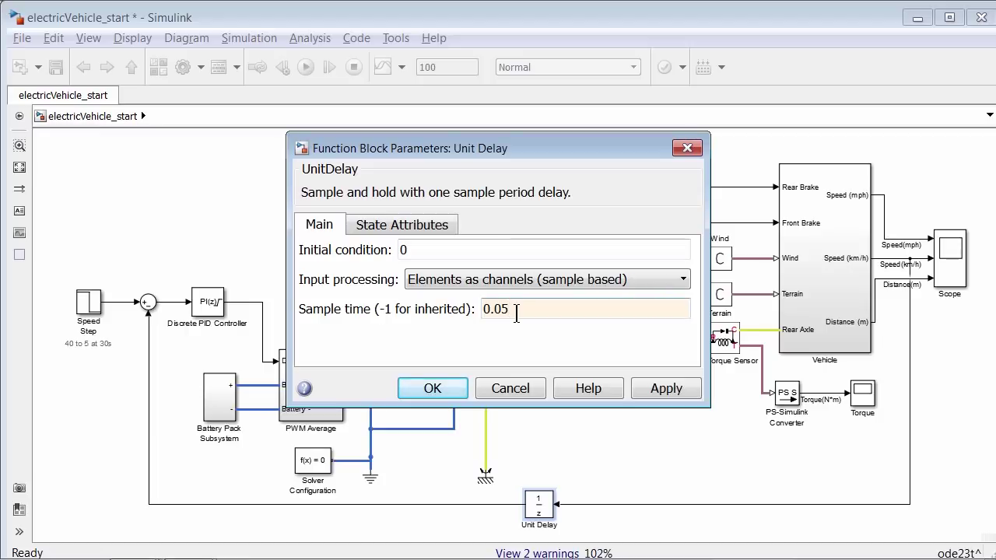
pyautogui.click(438, 388)
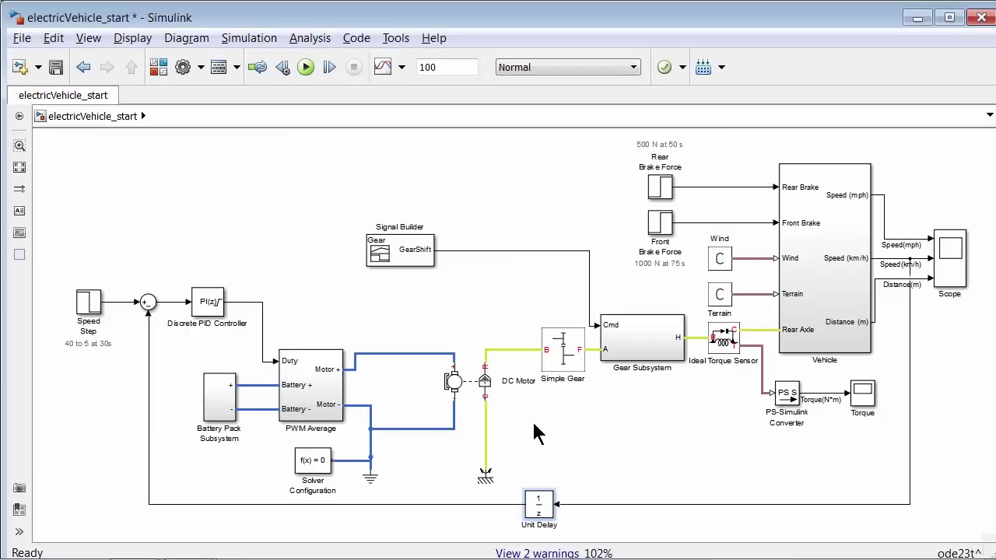
# Step: Rerun the simulation with the Unit Delay in place and inspect the autoscaled Scope plots
pyautogui.click(306, 68)
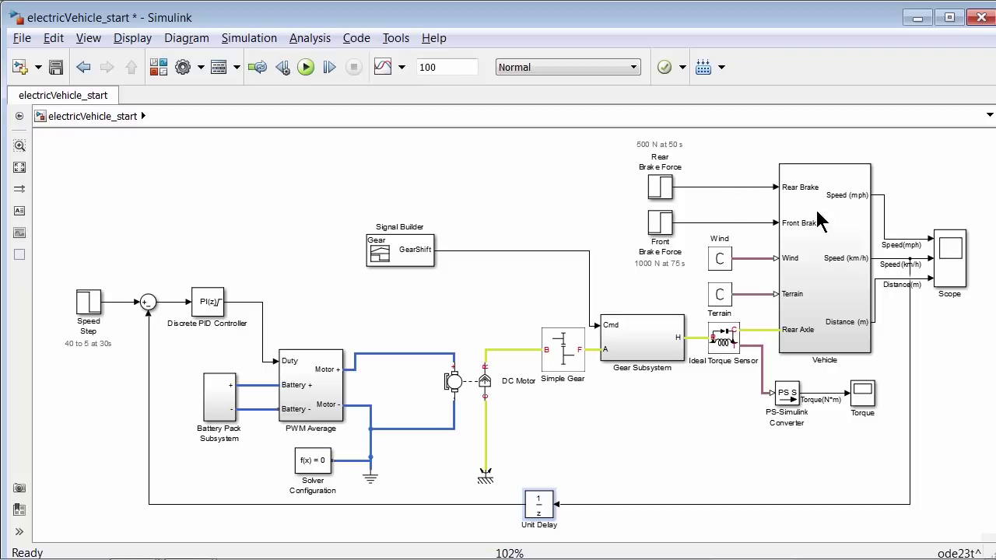
pyautogui.doubleClick(950, 253)
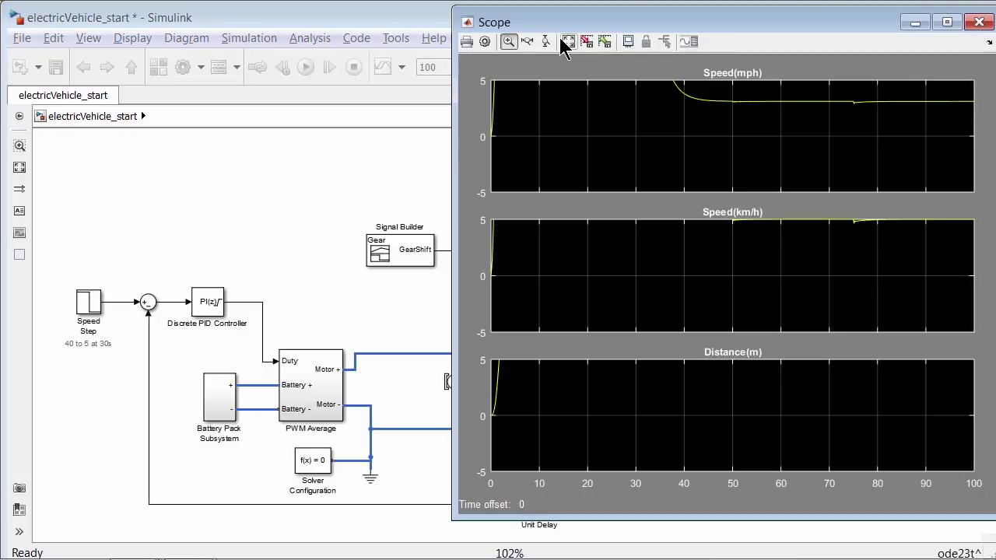
pyautogui.click(568, 41)
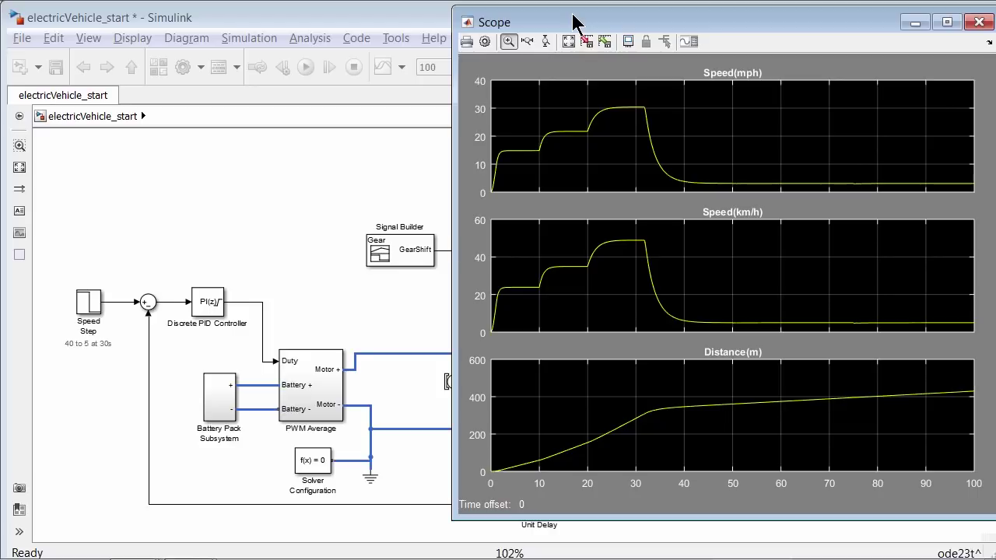
pyautogui.click(279, 217)
# Step: Set the Discrete PID Controller's anti-windup method to clamping
pyautogui.click(216, 309)
pyautogui.doubleClick(221, 298)
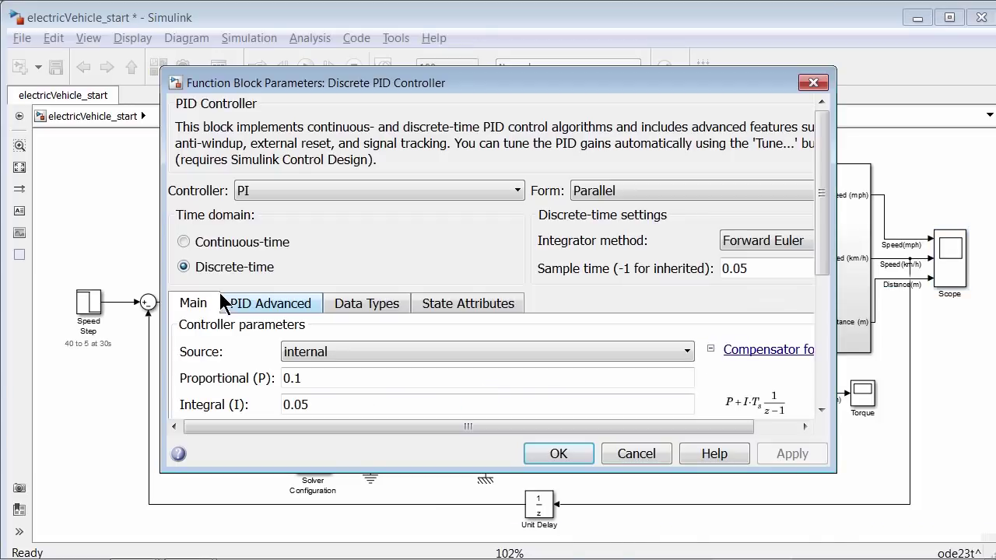
pyautogui.click(270, 302)
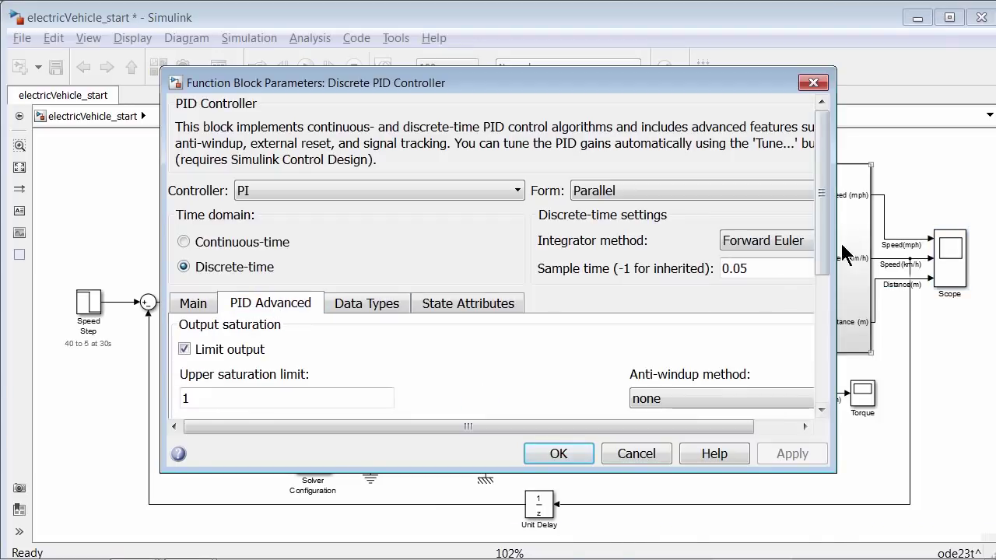
pyautogui.moveTo(823, 266); pyautogui.dragTo(828, 349)
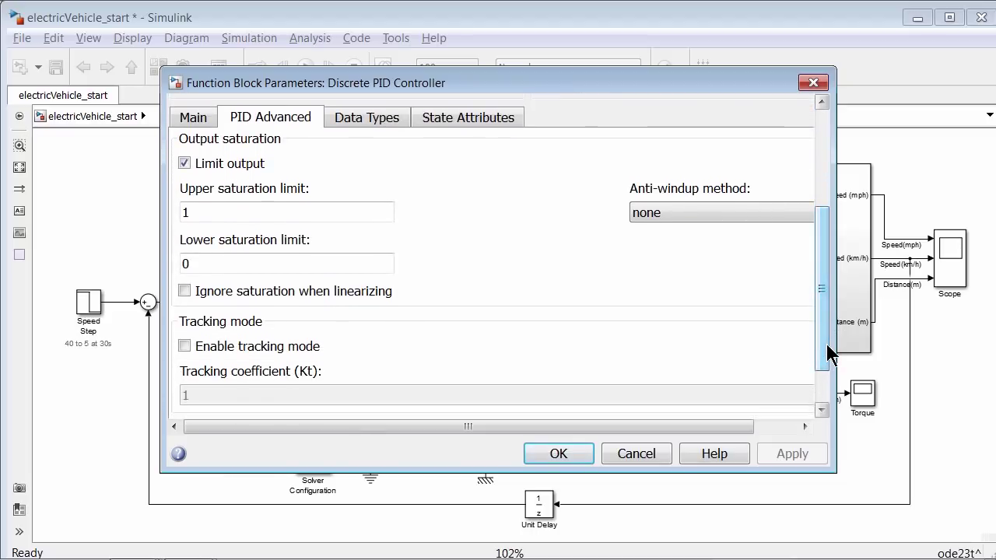
pyautogui.click(732, 215)
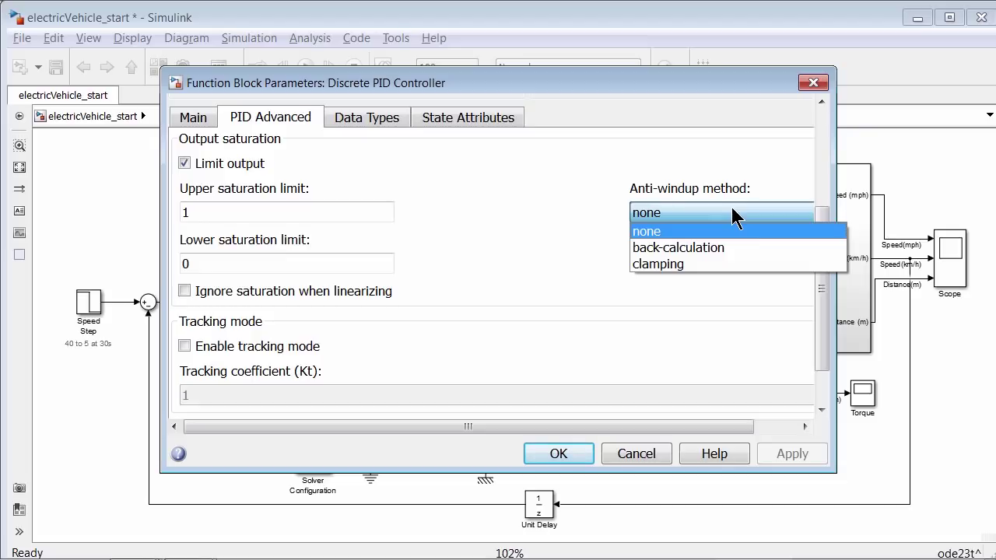
pyautogui.click(696, 265)
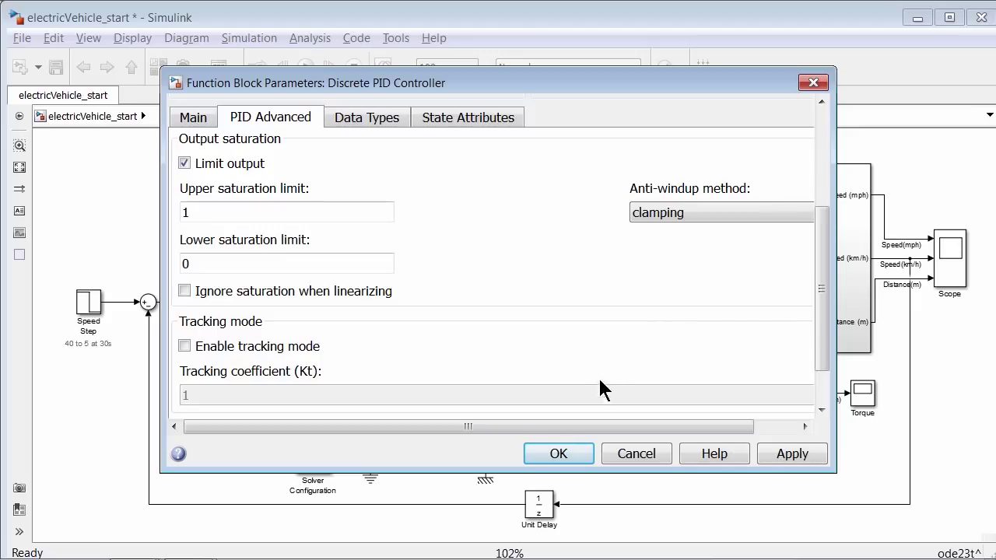
pyautogui.click(572, 458)
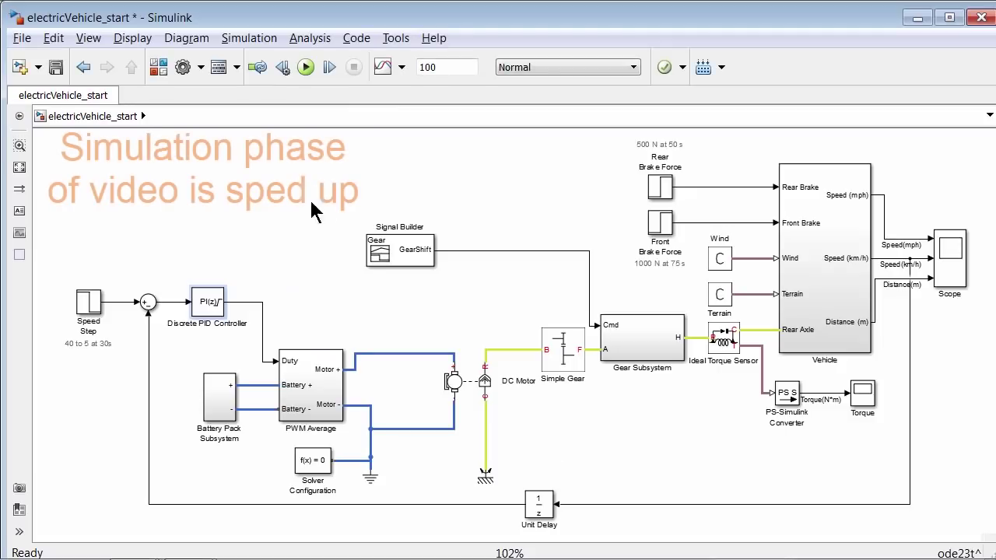
# Step: Rerun the simulation with clamping anti-windup and inspect the autoscaled speed and distance plots in the Scope
pyautogui.click(306, 68)
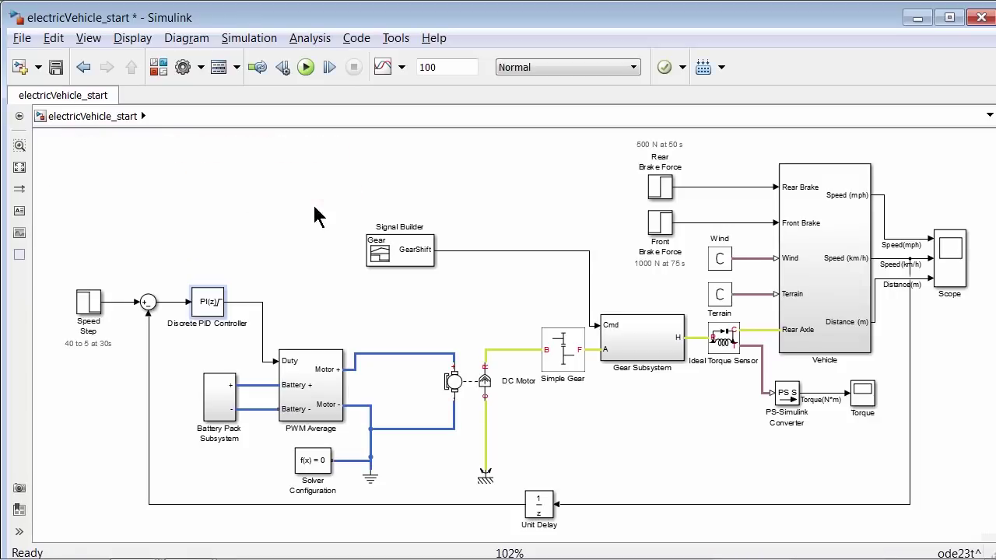
pyautogui.doubleClick(944, 267)
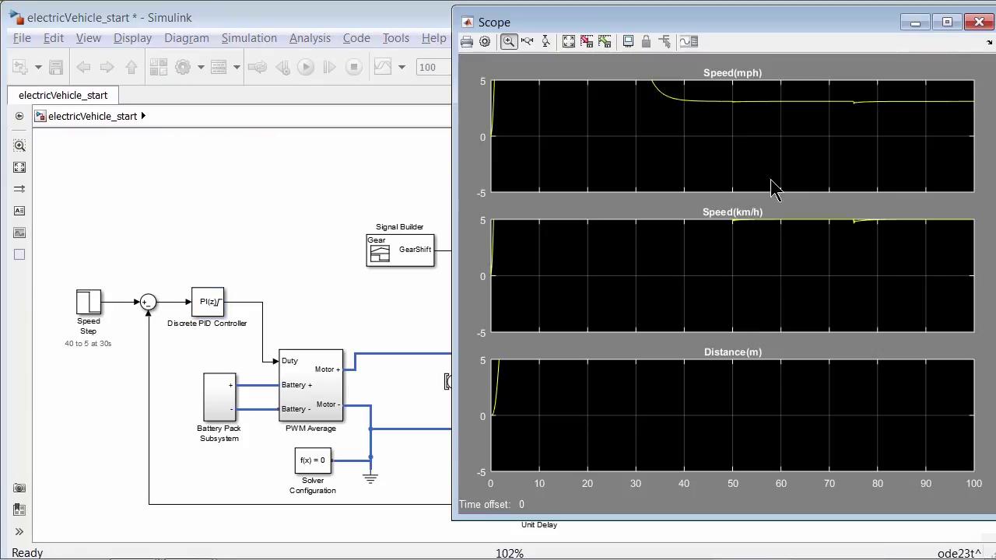
pyautogui.click(568, 41)
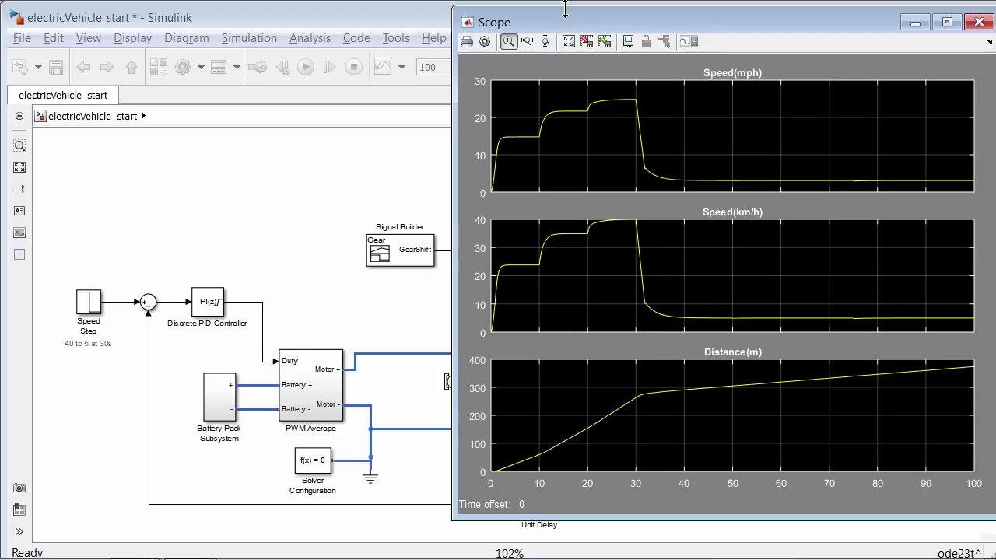
# Step: Switch to the main MATLAB window and open driveCycleData.xlsx outside MATLAB to view its drive cycle data
pyautogui.hotkey('alt', 'Tab')
pyautogui.hotkey('alt', 'Tab')
pyautogui.hotkey('alt', 'Tab')
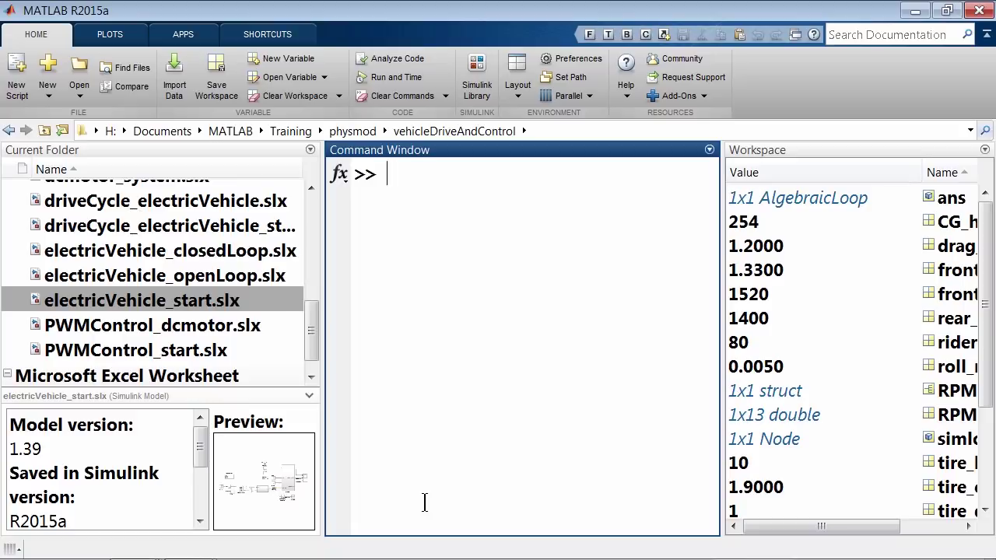
pyautogui.click(311, 377)
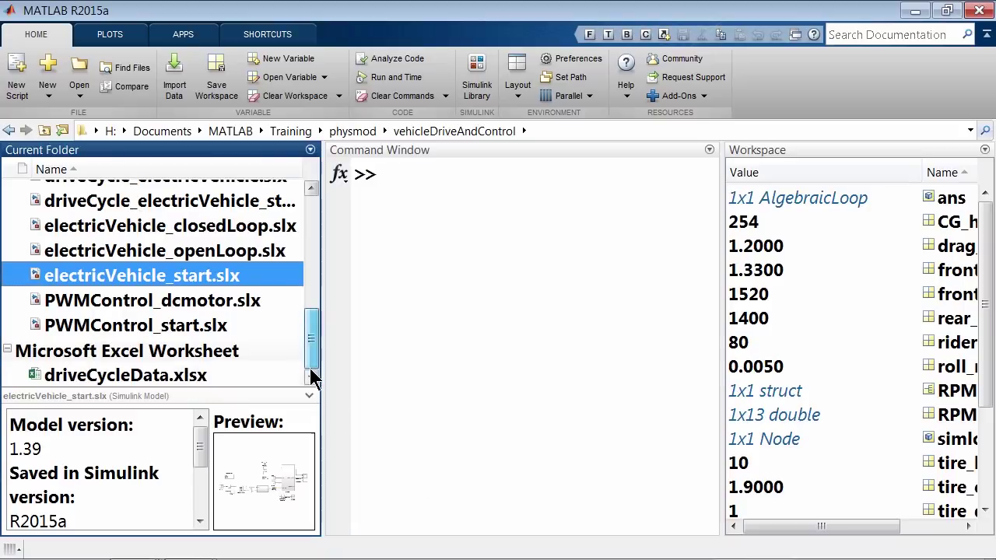
pyautogui.click(180, 374)
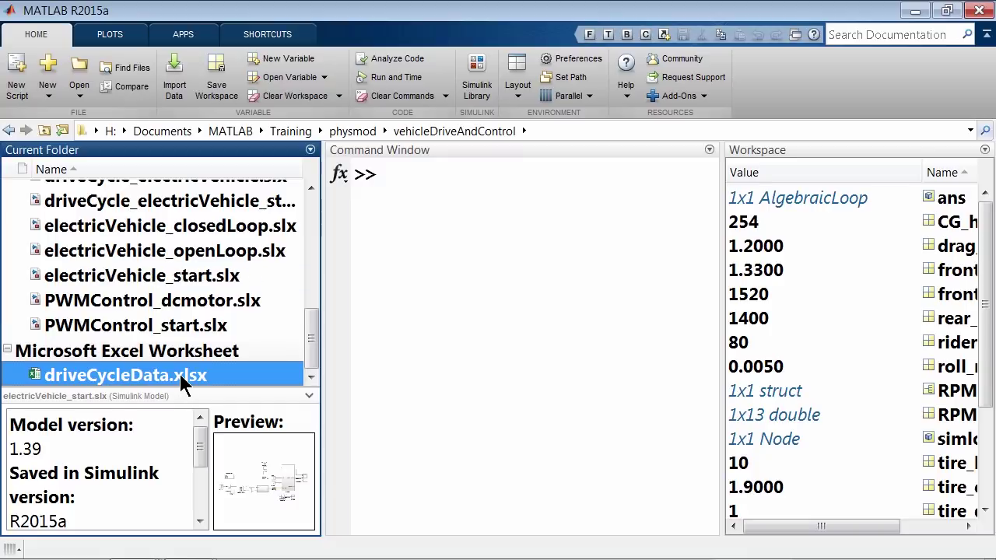
pyautogui.rightClick(239, 369)
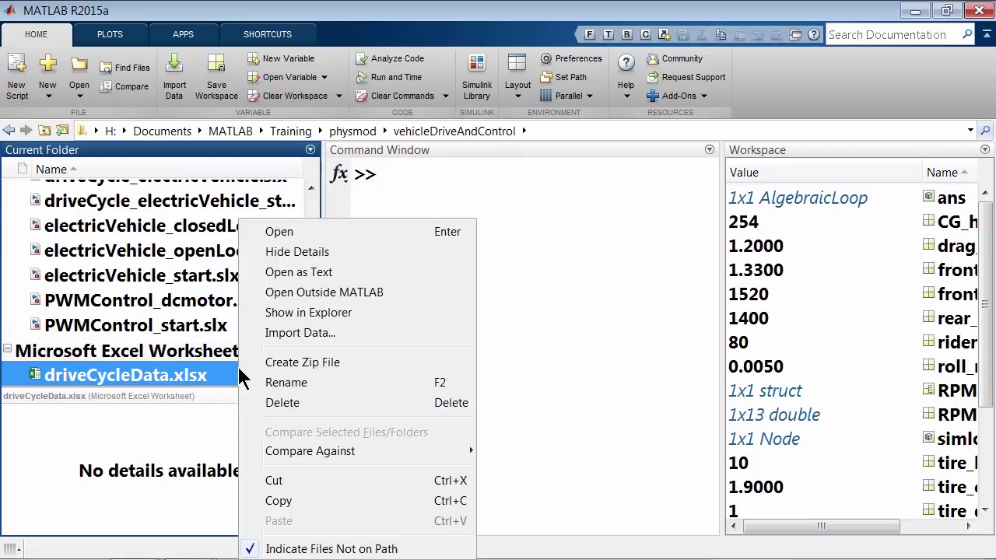
pyautogui.click(310, 294)
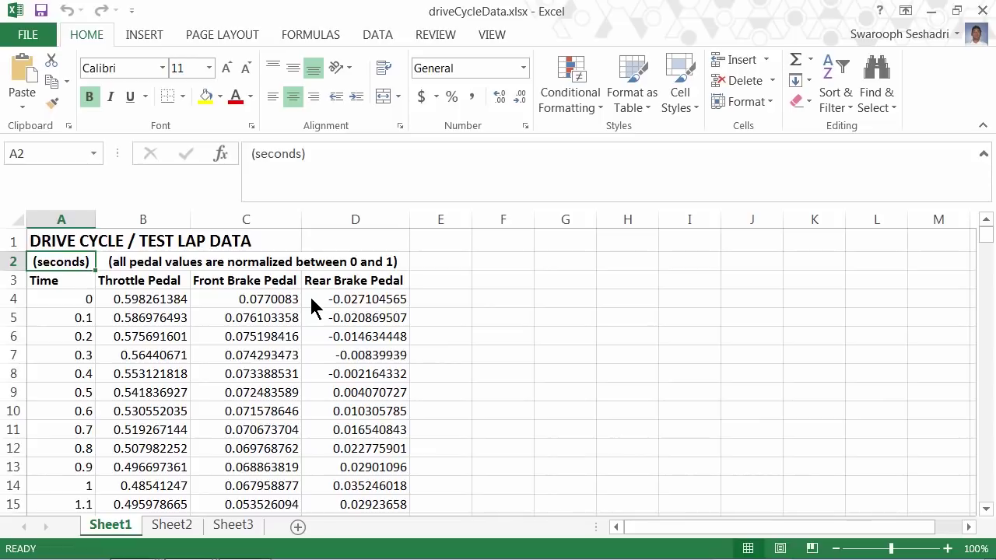
# Step: Return to the main MATLAB window and open driveCycleData.xlsx for data import
pyautogui.hotkey('alt', 'Tab')
pyautogui.hotkey('alt', 'Tab')
pyautogui.hotkey('alt', 'Tab')
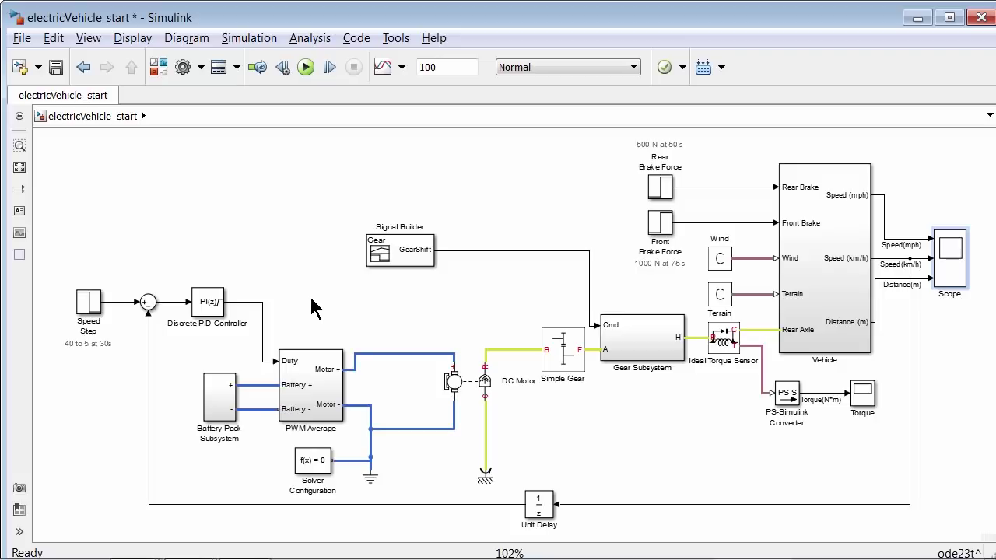
pyautogui.hotkey('alt', 'Tab')
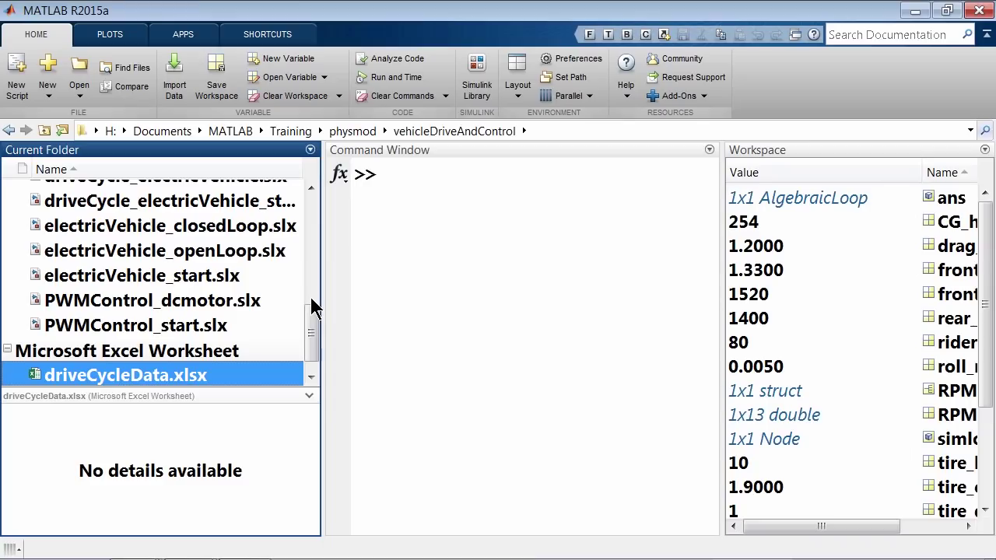
pyautogui.click(408, 296)
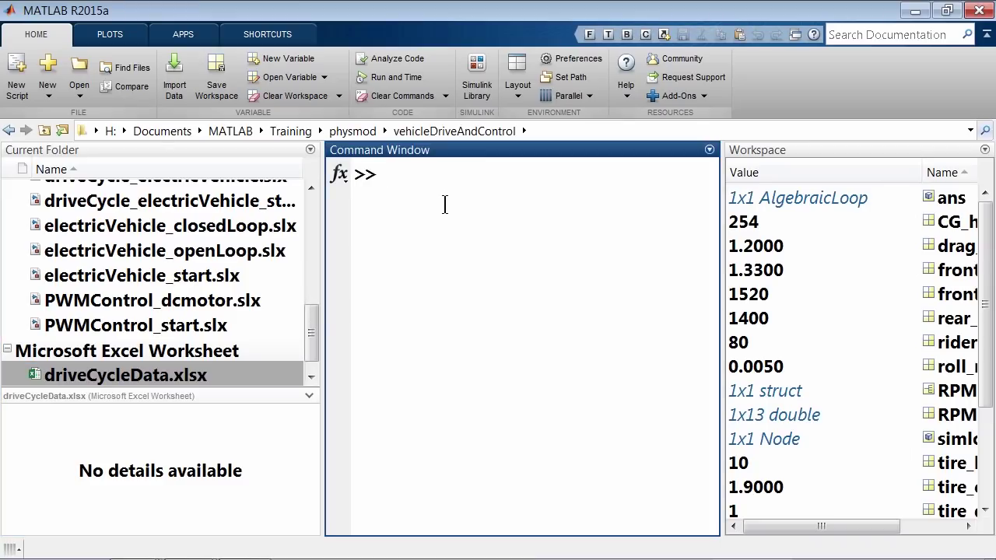
pyautogui.rightClick(232, 377)
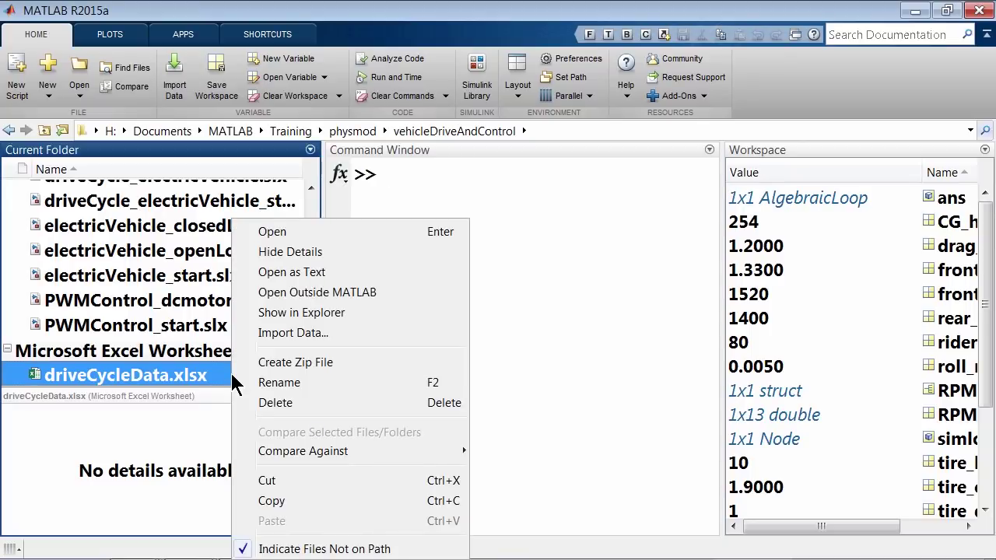
pyautogui.click(325, 334)
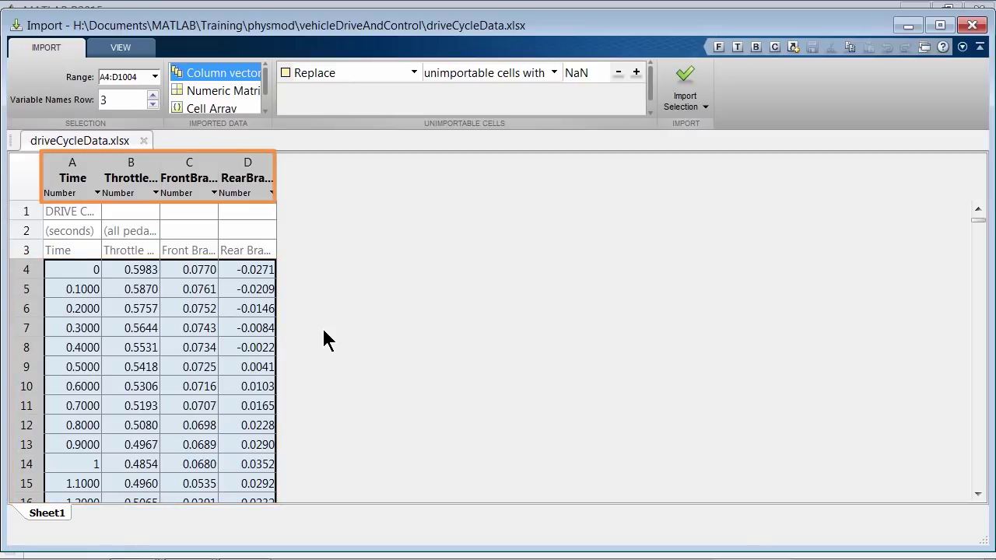
# Step: Rename the Time column's output variable to PedalTime and import the selected data as column vectors
pyautogui.doubleClick(72, 178)
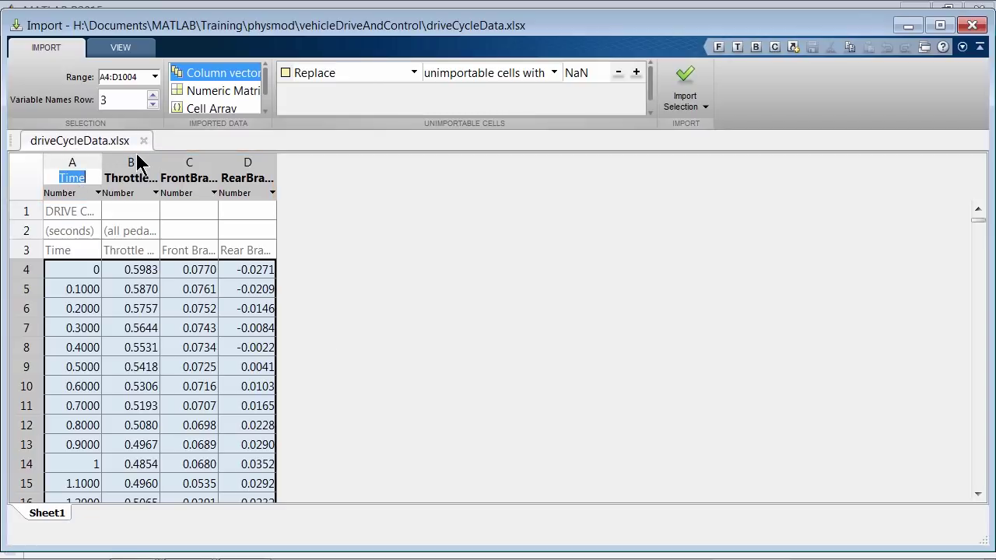
pyautogui.write('PedalTime')
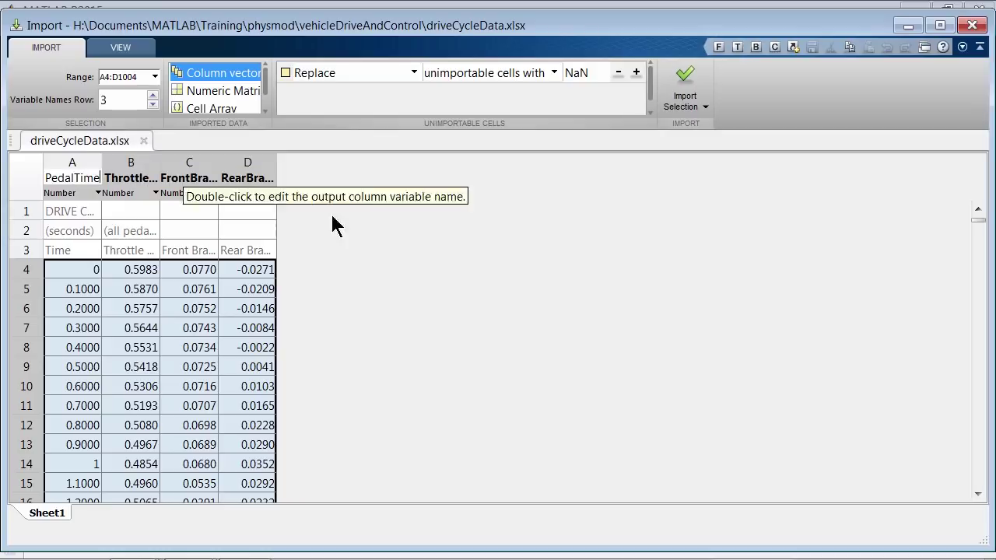
pyautogui.click(407, 242)
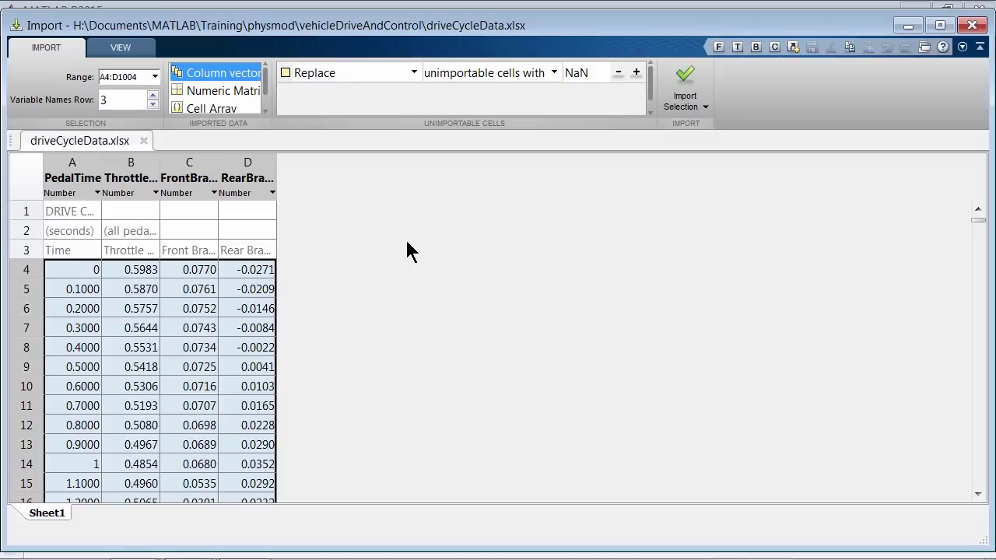
pyautogui.click(679, 93)
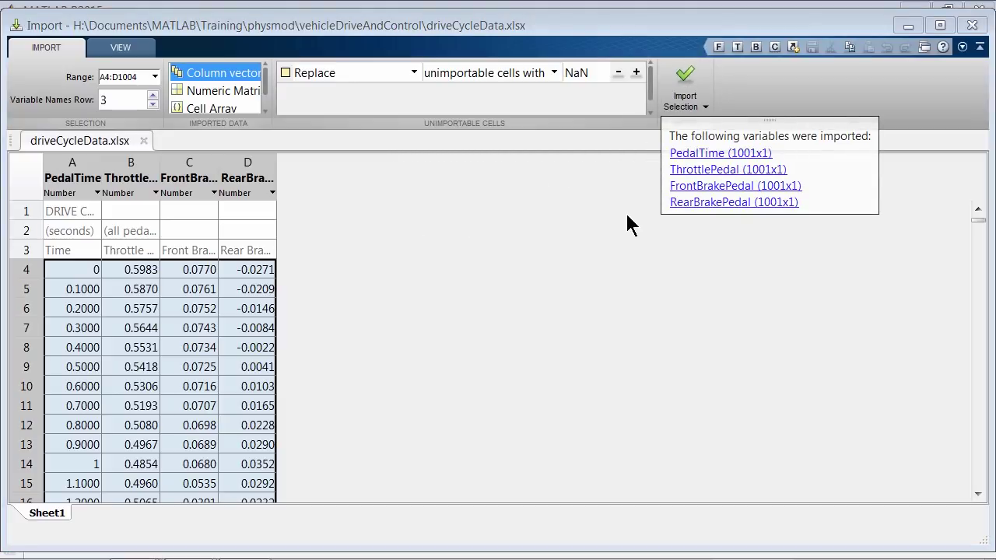
pyautogui.click(557, 220)
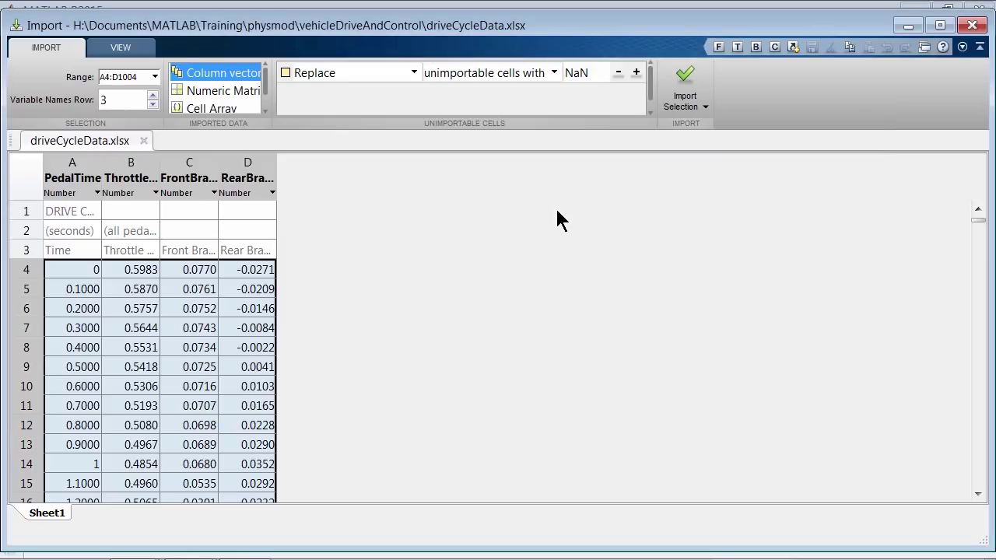
# Step: Check the MATLAB workspace for the imported FrontBrakePedal, RearBrakePedal, PedalTime and ThrottlePedal variables
pyautogui.hotkey('alt', 'Tab')
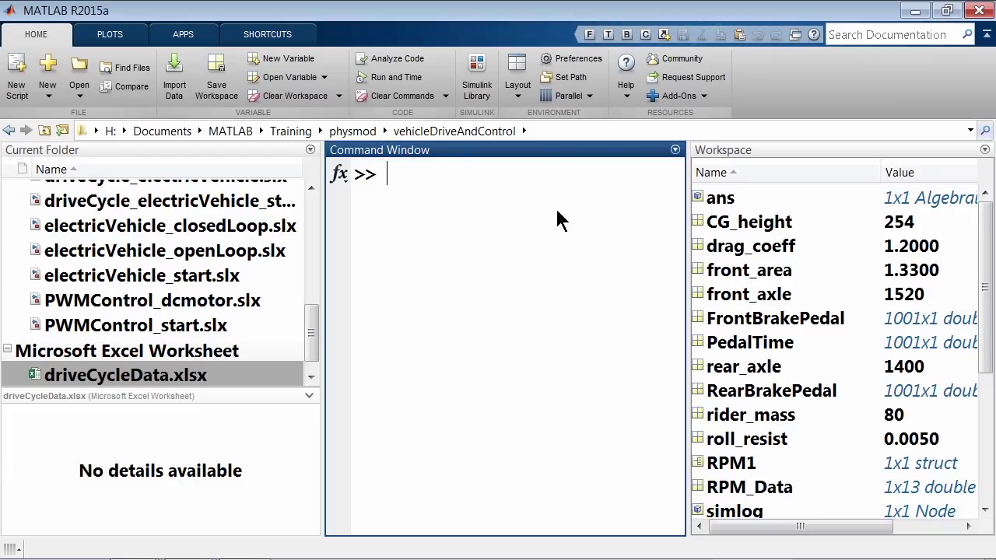
pyautogui.click(741, 319)
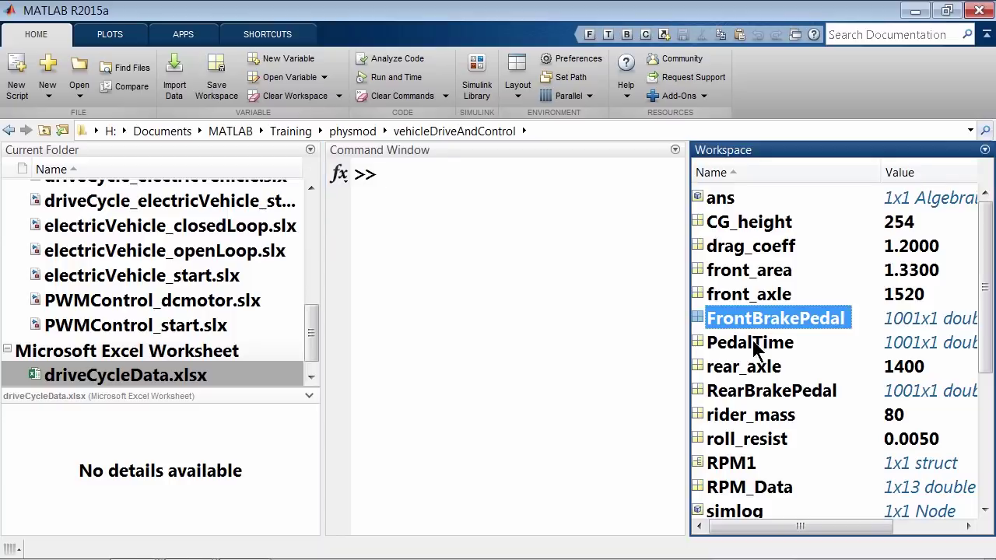
pyautogui.keyDown('ctrl'); pyautogui.click(769, 389); pyautogui.keyUp('ctrl')
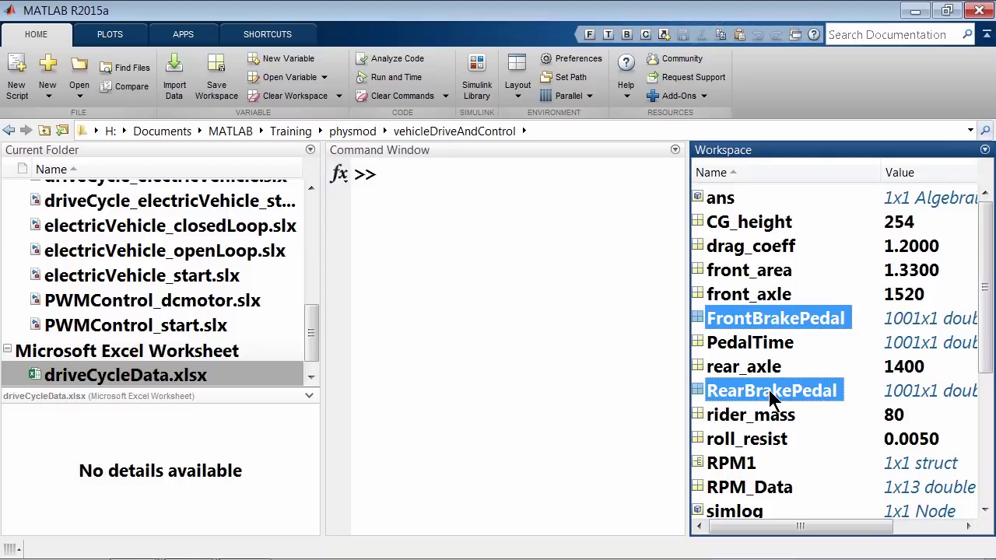
pyautogui.keyDown('ctrl'); pyautogui.click(753, 341); pyautogui.keyUp('ctrl')
pyautogui.scroll(-3, 754, 340)
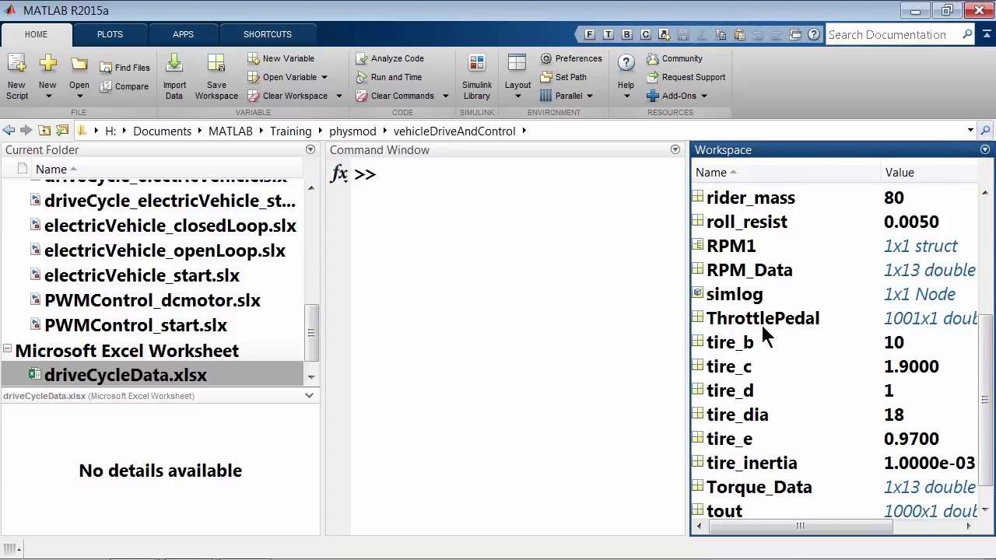
pyautogui.keyDown('ctrl'); pyautogui.click(764, 328); pyautogui.keyUp('ctrl')
pyautogui.click(587, 321)
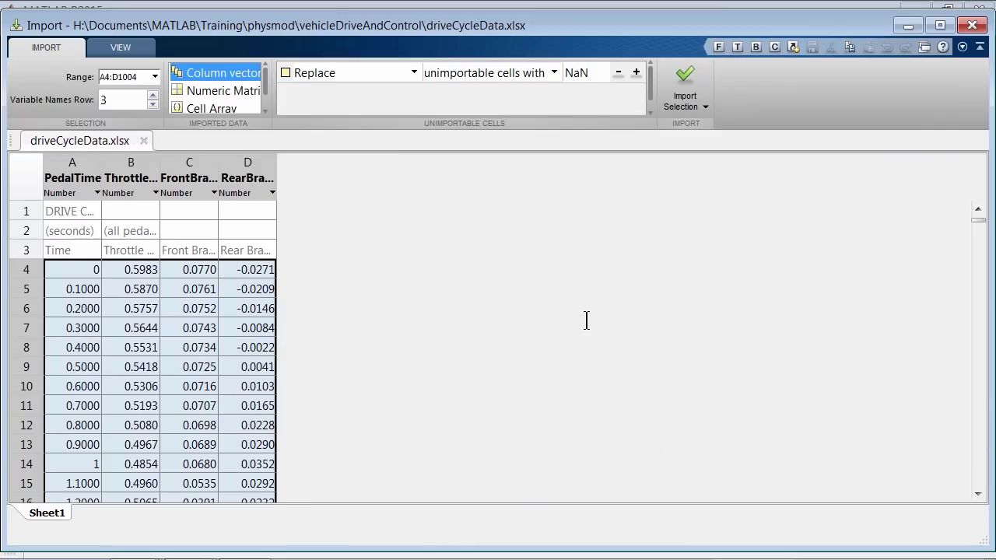
# Step: Generate an import function from the current import settings and review its code in a maximized editor
pyautogui.click(701, 110)
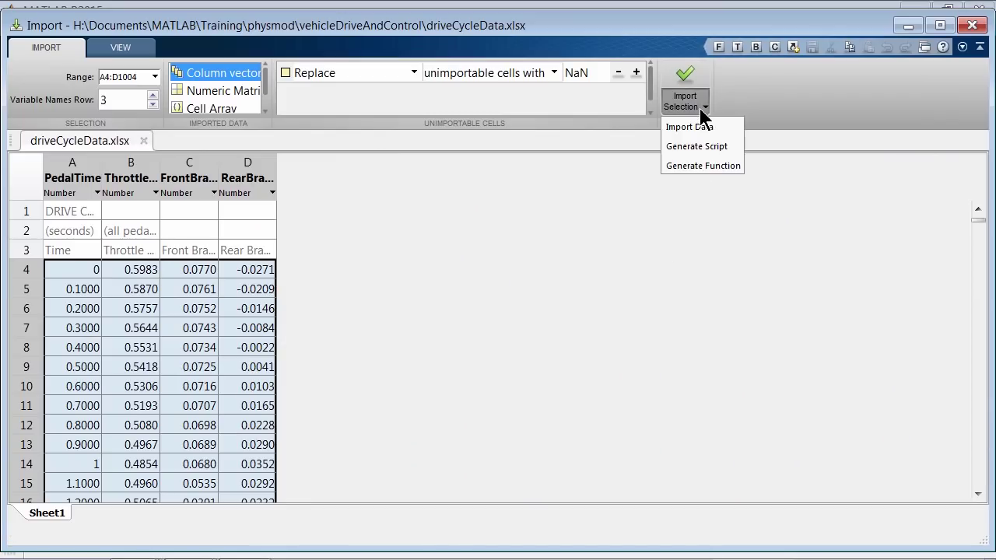
pyautogui.click(732, 166)
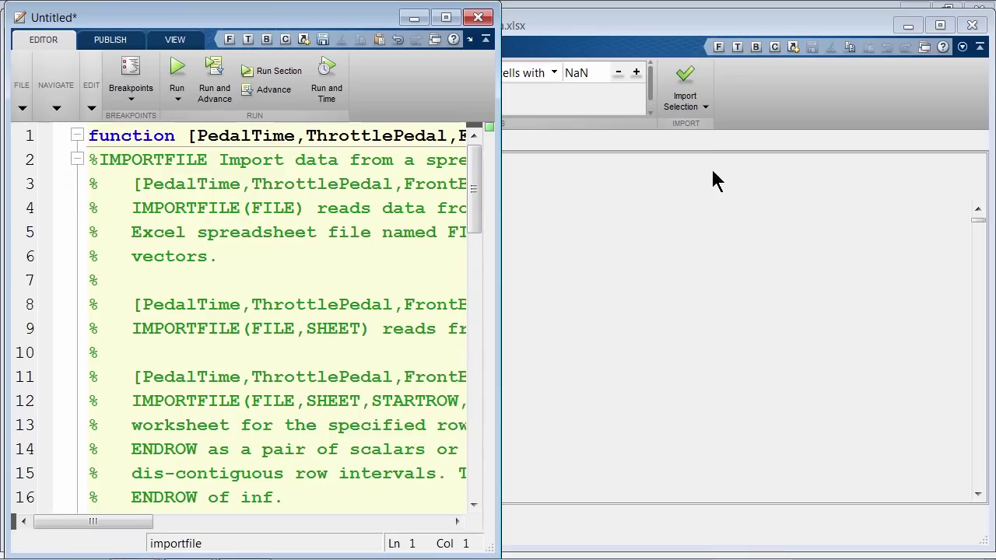
pyautogui.click(446, 17)
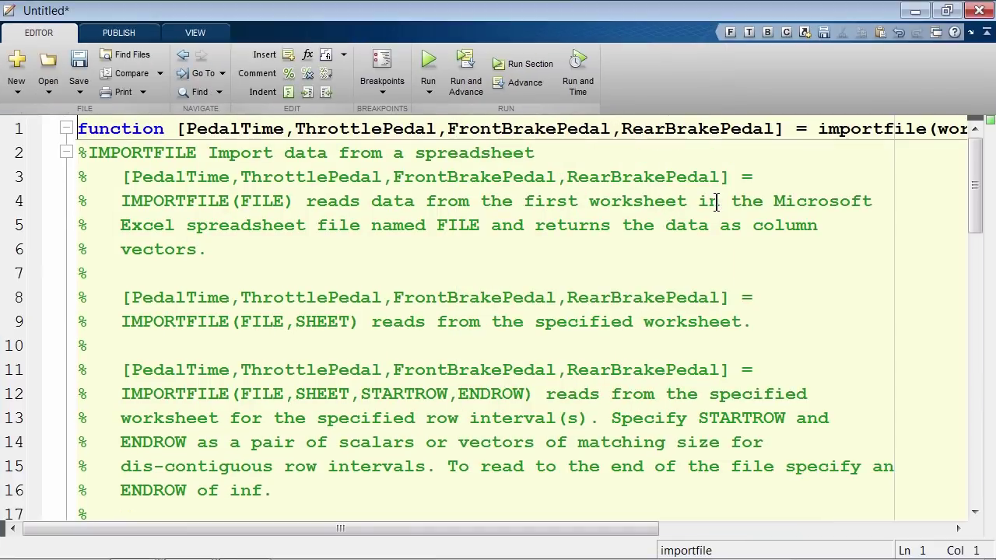
pyautogui.moveTo(975, 188)
pyautogui.mouseDown()
pyautogui.moveTo(981, 340)
pyautogui.moveTo(973, 402)
pyautogui.mouseUp()
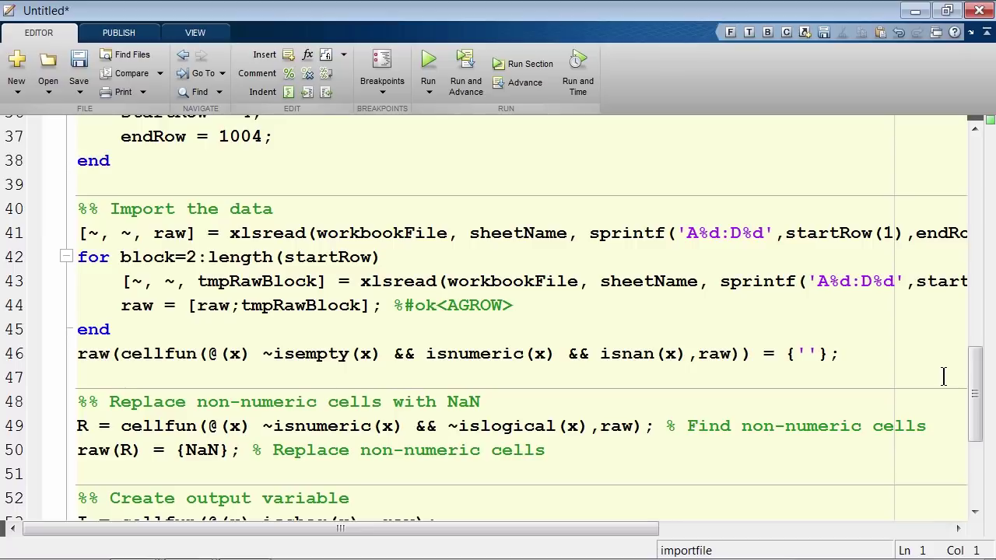
# Step: Return to the main MATLAB window, open the processDriveData.m script and run it to process and plot the pedal data
pyautogui.hotkey('alt', 'Tab')
pyautogui.press('Tab')
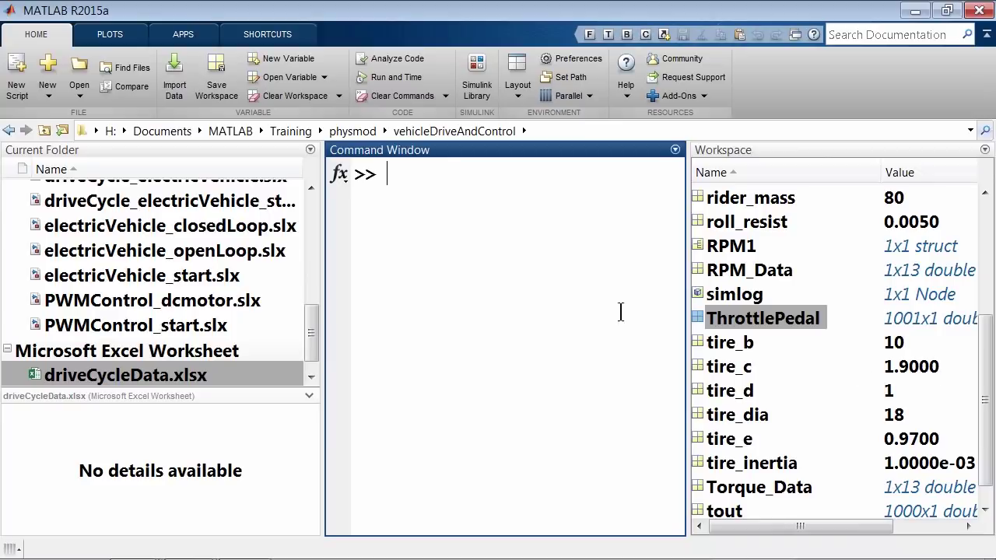
pyautogui.moveTo(308, 338); pyautogui.dragTo(319, 213)
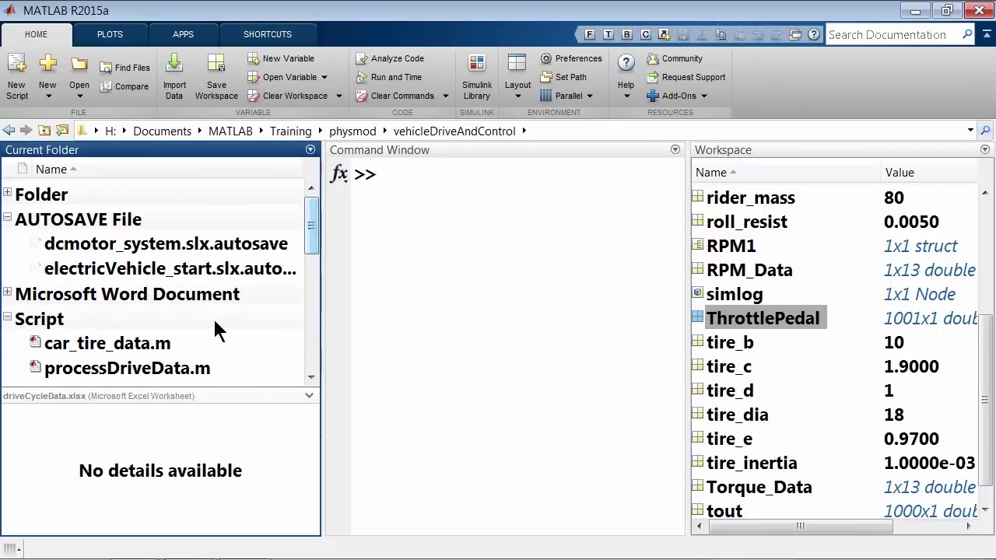
pyautogui.click(156, 370)
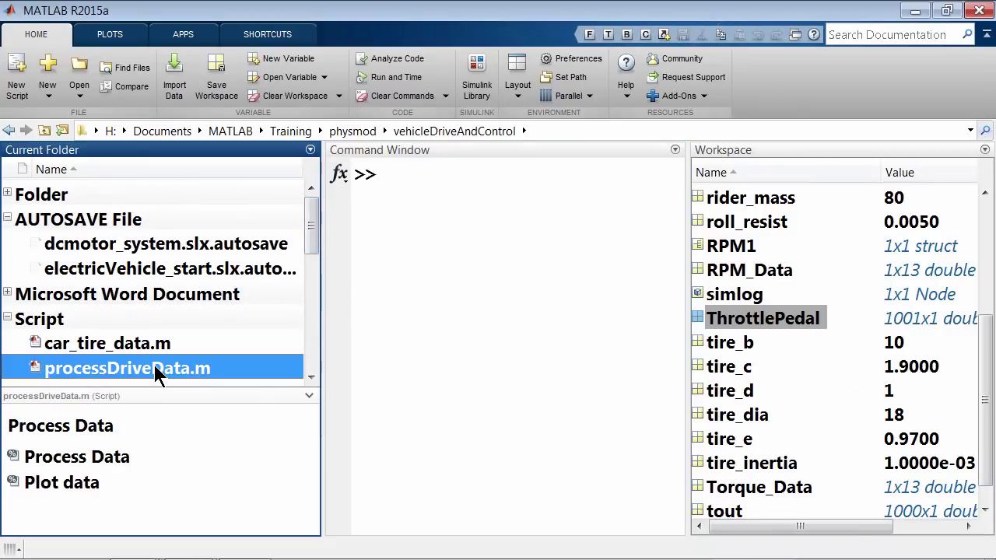
pyautogui.doubleClick(154, 366)
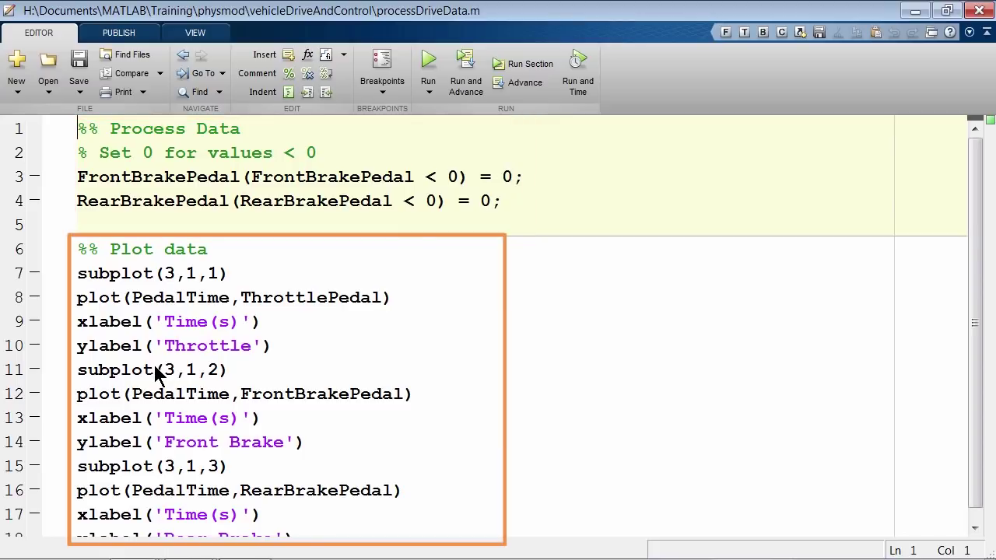
pyautogui.click(430, 84)
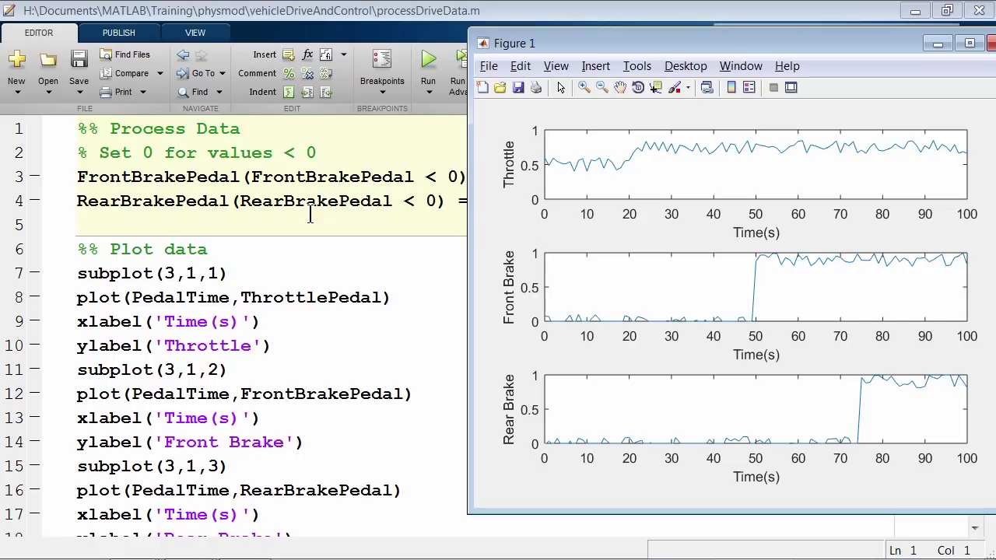
# Step: Return to the main MATLAB window and open the driveCycle_electricVehicle_start.slx model from the current folder
pyautogui.hotkey('alt', 'Tab')
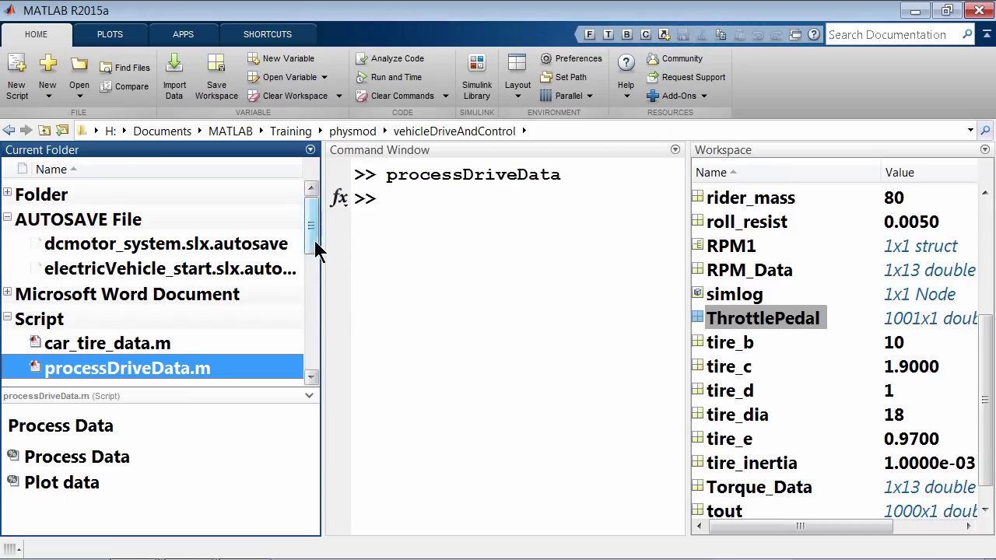
pyautogui.moveTo(312, 247); pyautogui.dragTo(311, 340)
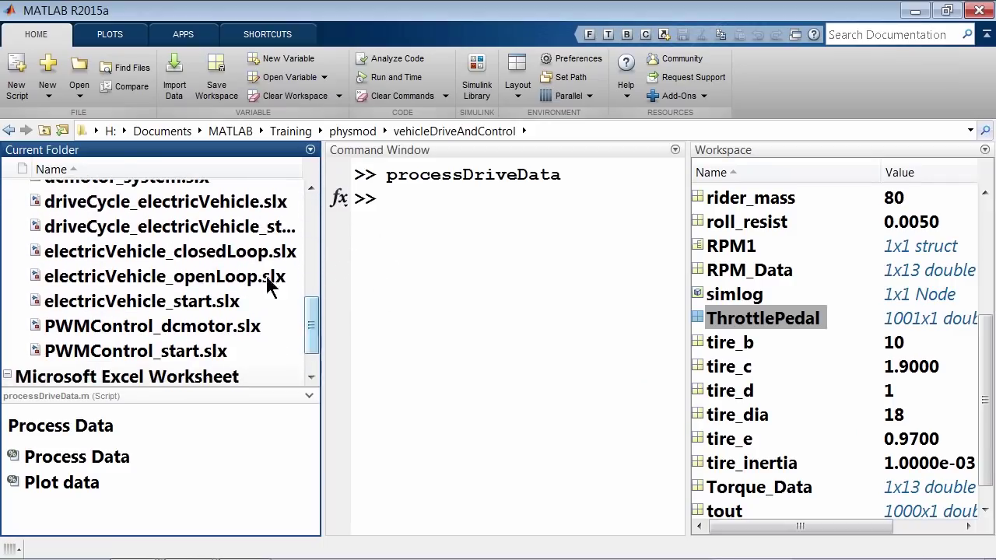
pyautogui.doubleClick(245, 232)
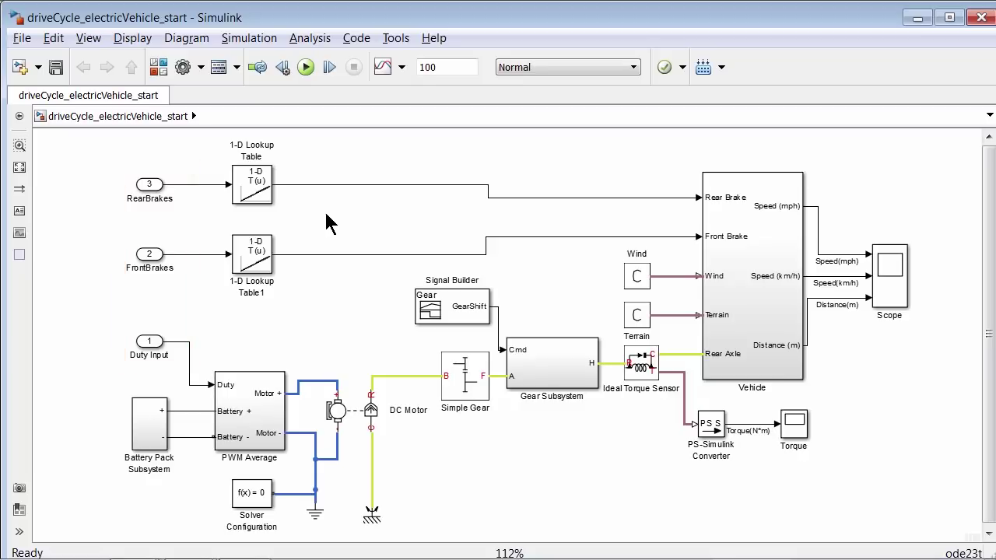
# Step: Look up the In1 block among the Simulink Sources in the library and return to the model
pyautogui.click(158, 67)
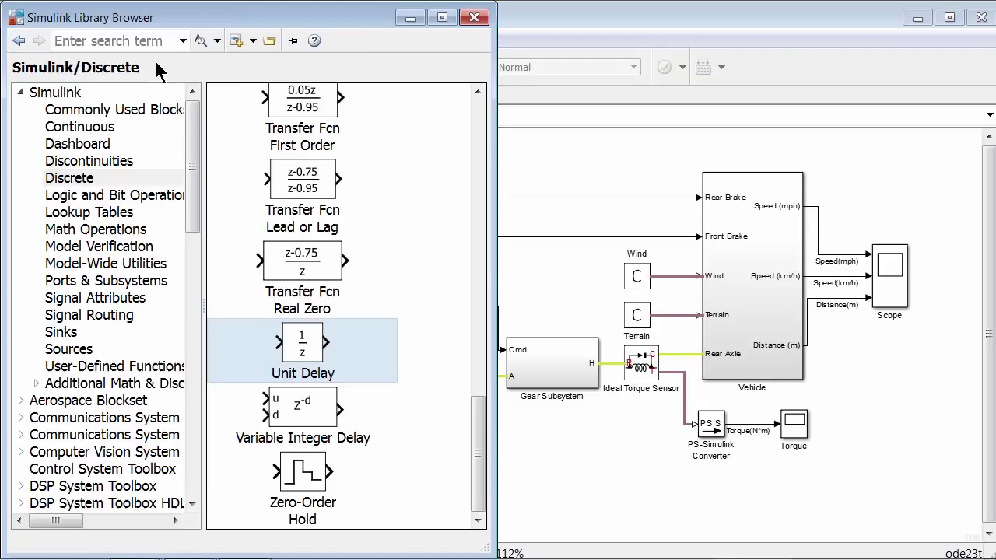
pyautogui.click(68, 349)
pyautogui.moveTo(472, 193); pyautogui.dragTo(480, 320)
pyautogui.click(321, 333)
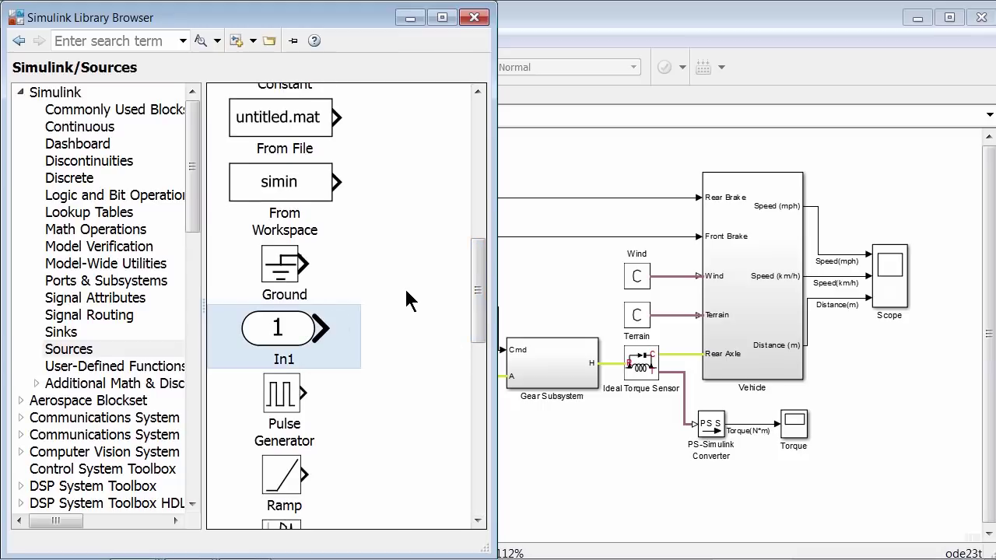
pyautogui.click(554, 303)
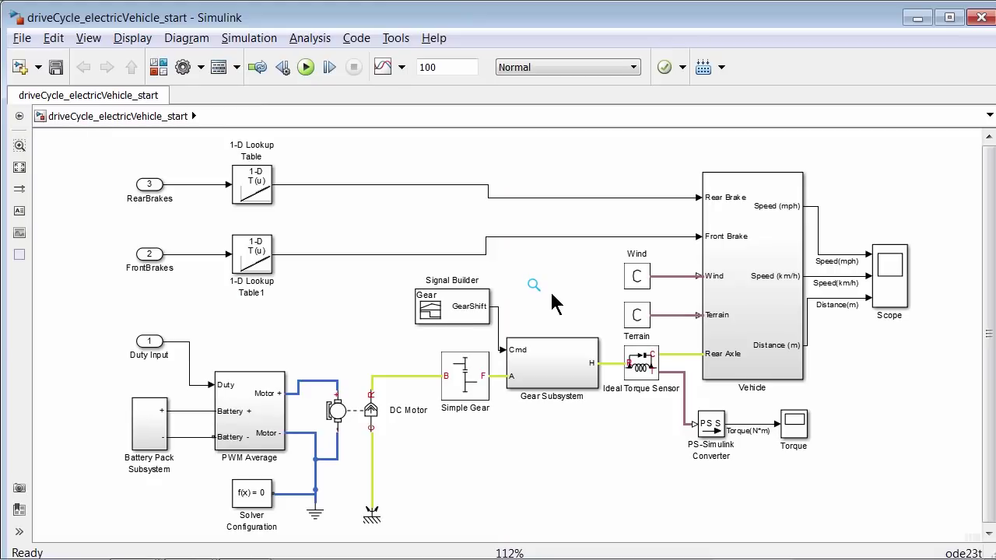
# Step: Inspect the contents of the Gear Subsystem and the parameters of the rear brake's 1-D Lookup Table
pyautogui.click(548, 374)
pyautogui.doubleClick(548, 373)
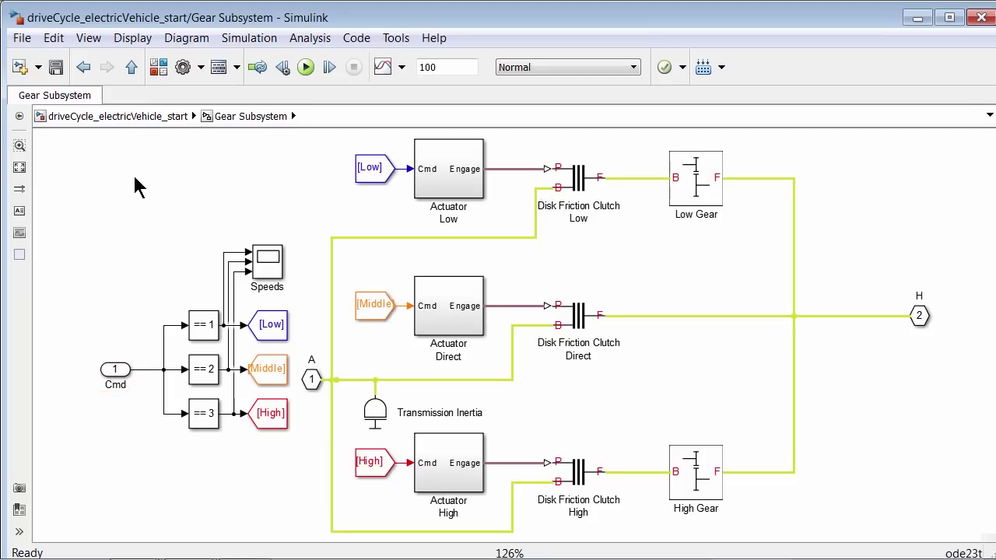
pyautogui.click(131, 116)
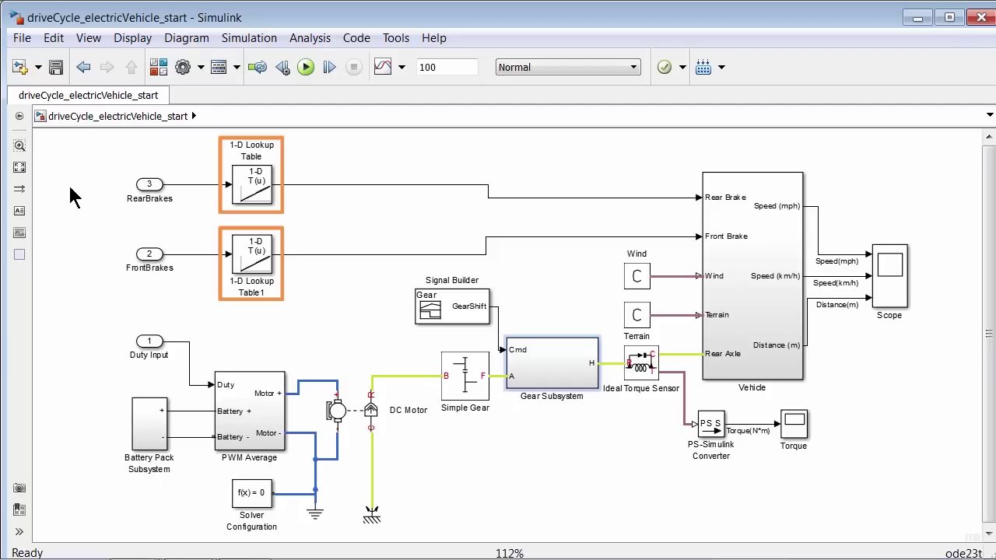
pyautogui.doubleClick(260, 184)
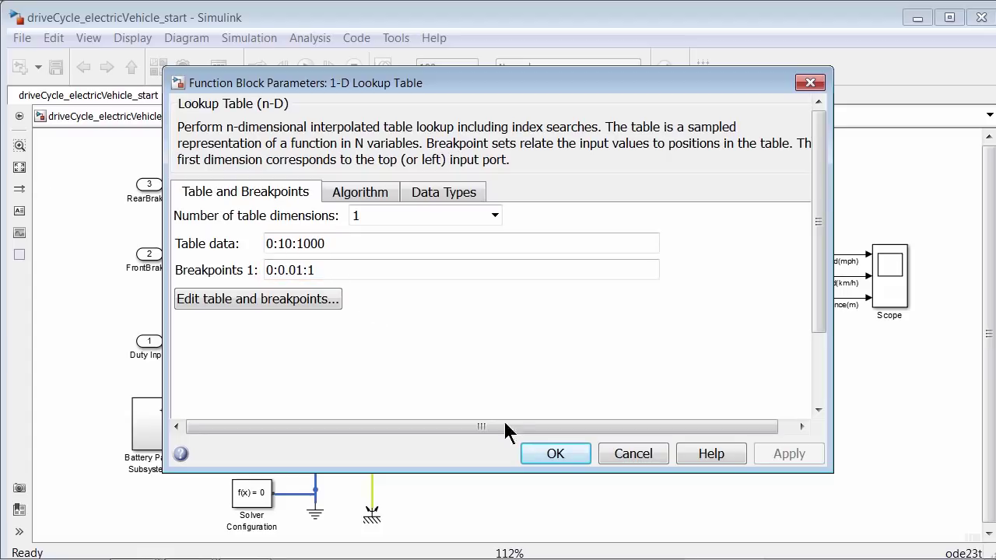
pyautogui.click(543, 451)
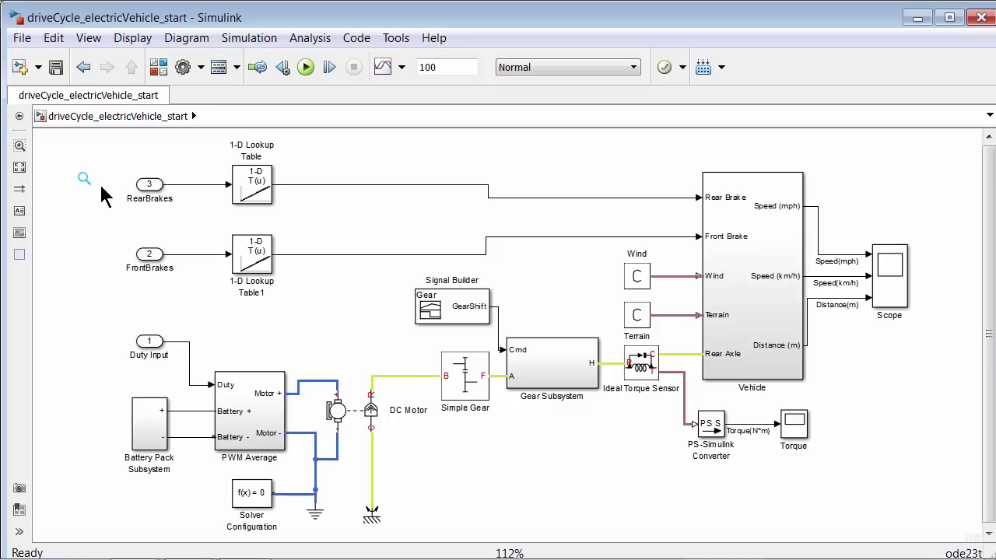
# Step: Enable loading external input from the workspace in the drive cycle model's configuration parameters
pyautogui.click(183, 70)
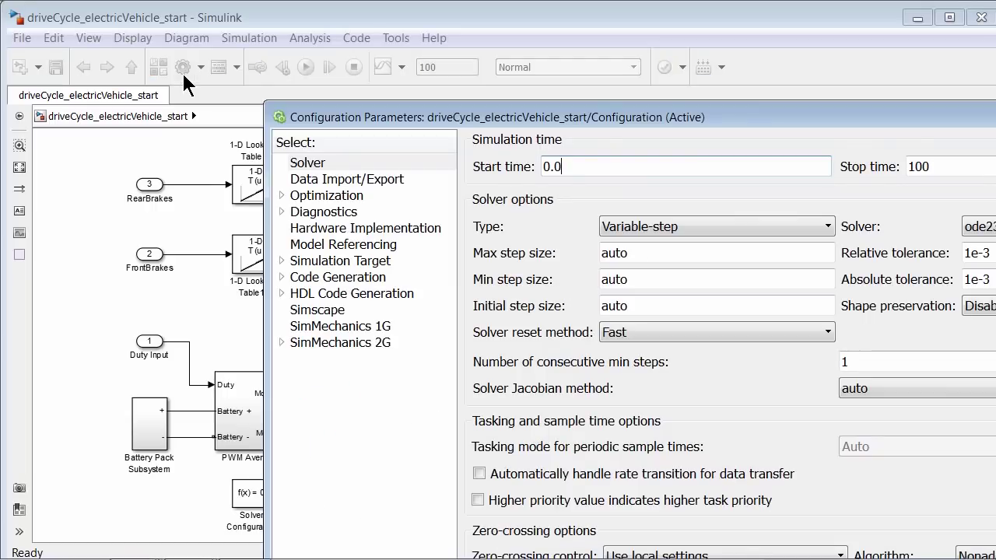
pyautogui.moveTo(335, 121); pyautogui.dragTo(84, 22)
pyautogui.click(86, 83)
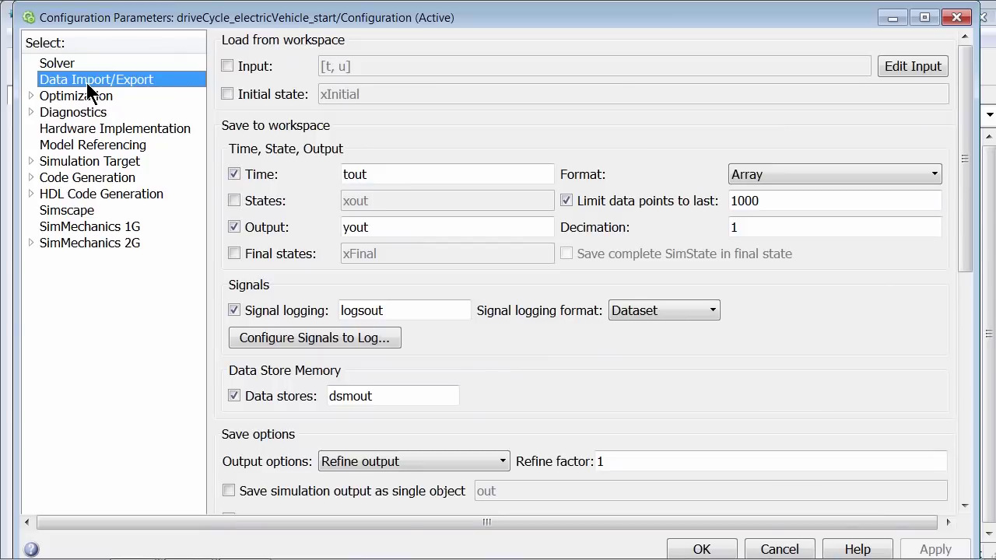
pyautogui.click(227, 67)
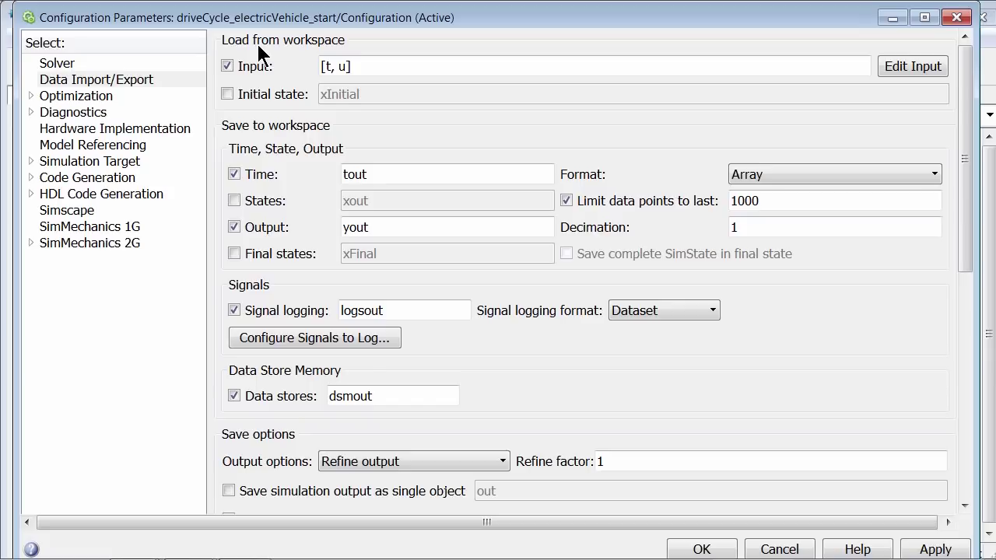
# Step: Set the workspace input to [PedalTime, ThrottlePedal, FrontBrakePedal, RearBrakePedal] and accept the configuration
pyautogui.click(330, 66)
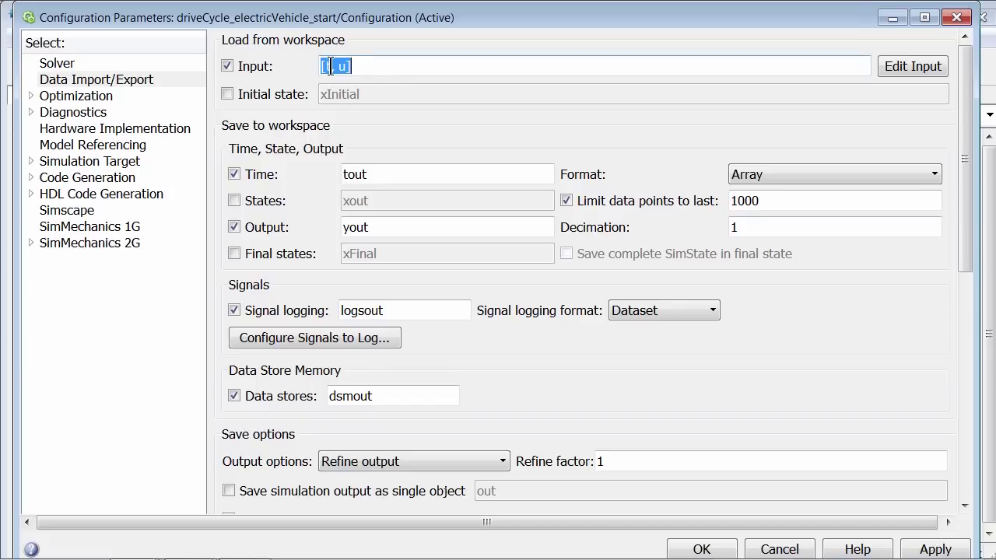
pyautogui.press('BackSpace')
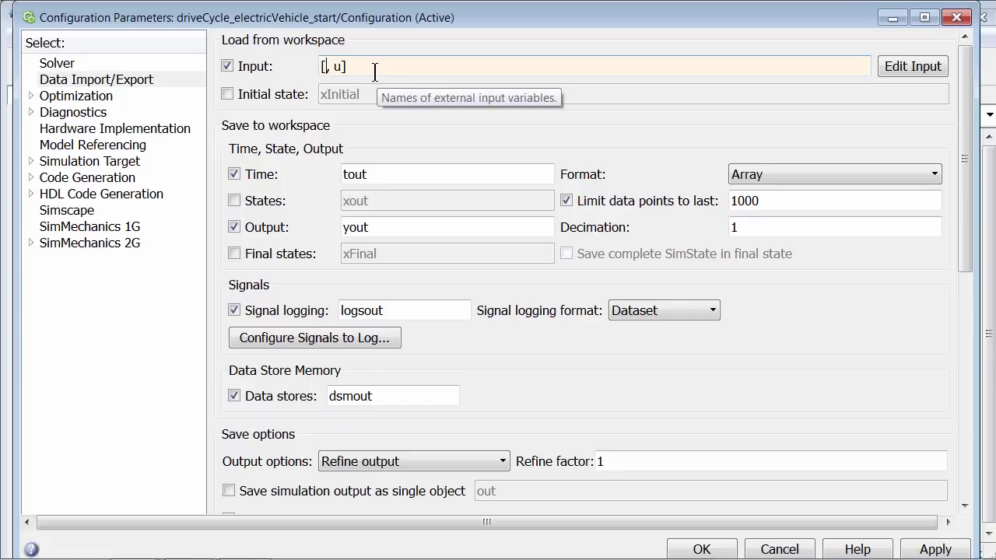
pyautogui.write('PedalTime')
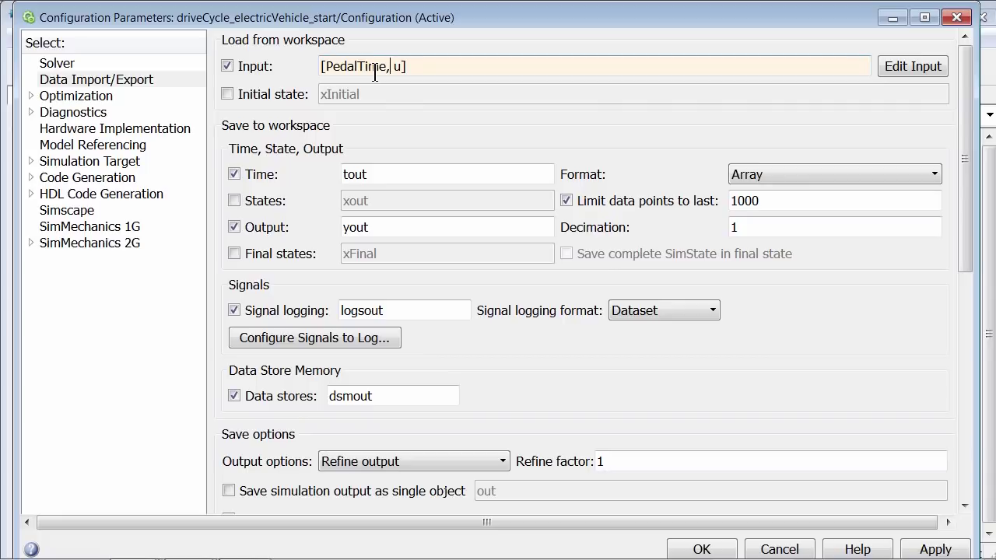
pyautogui.press('BackSpace')
pyautogui.write('Throt')
pyautogui.write('tlePeda')
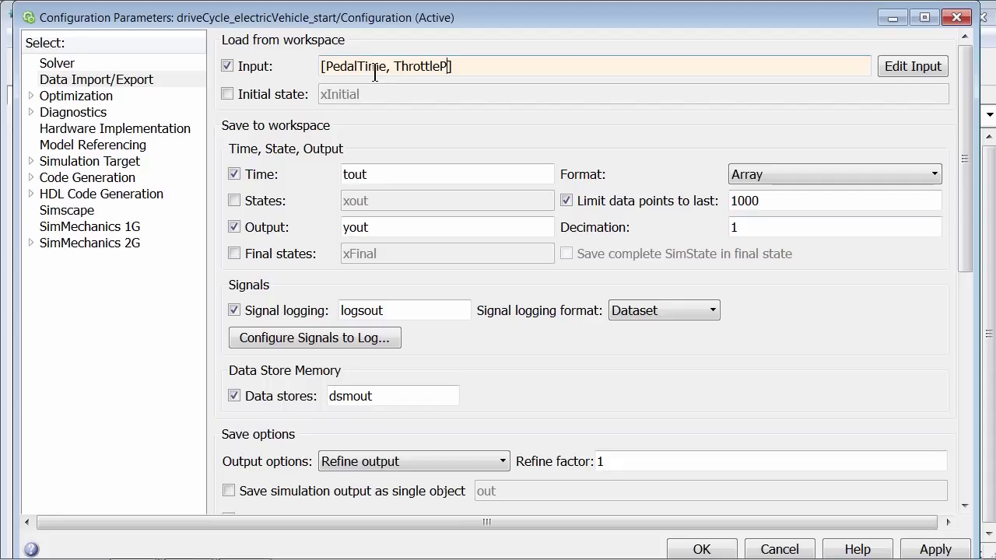
pyautogui.write('l, FrontBrakePeda')
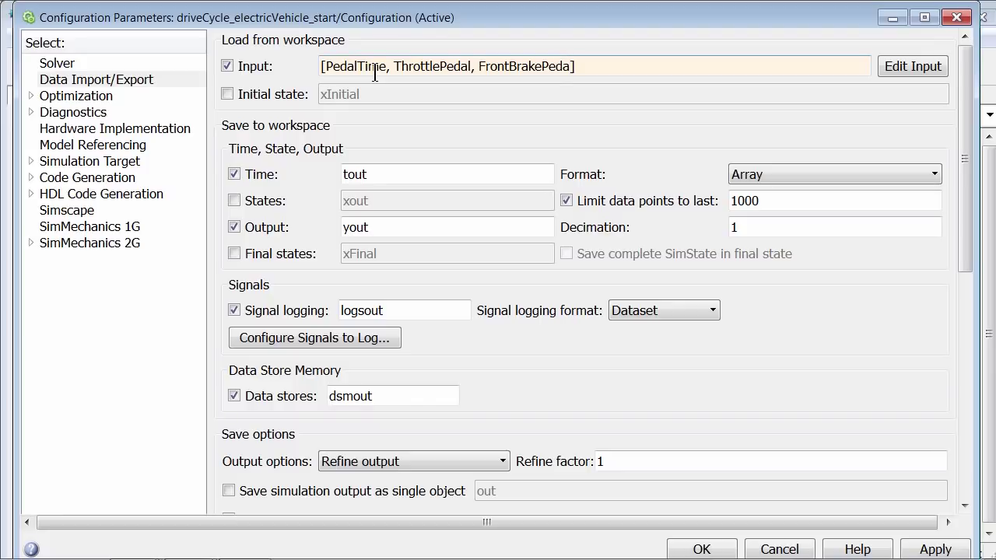
pyautogui.write('l, RearBrakePedal')
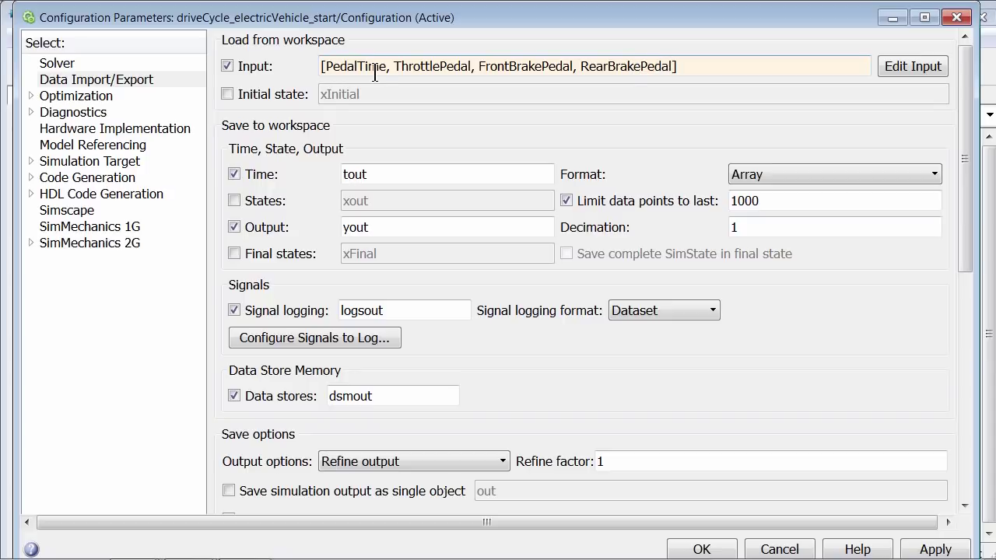
pyautogui.moveTo(393, 68); pyautogui.dragTo(673, 68)
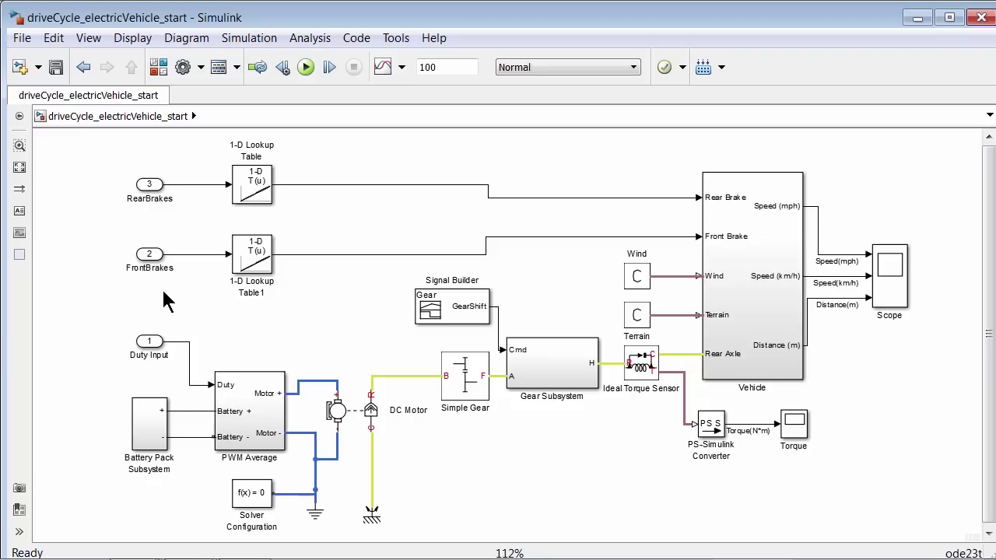
pyautogui.click(184, 67)
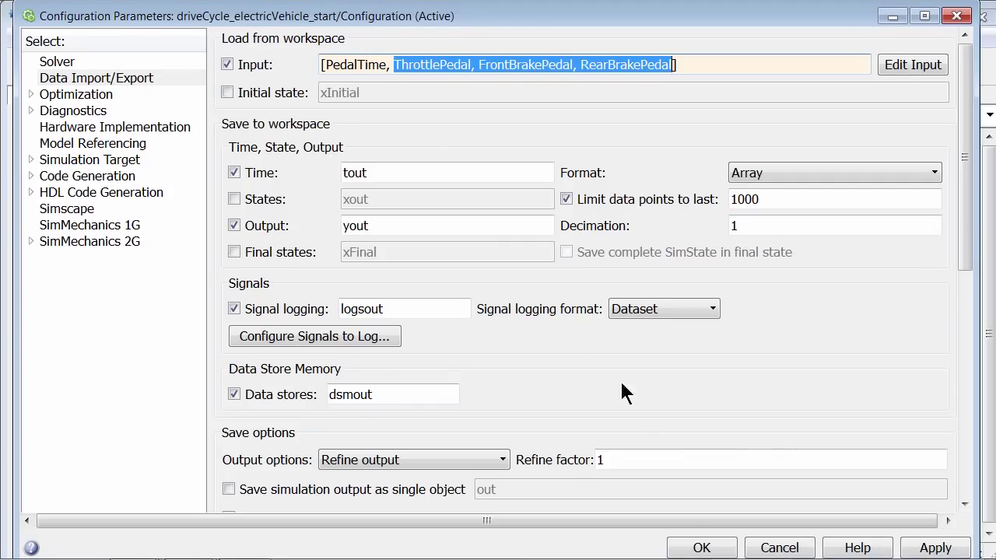
pyautogui.click(702, 547)
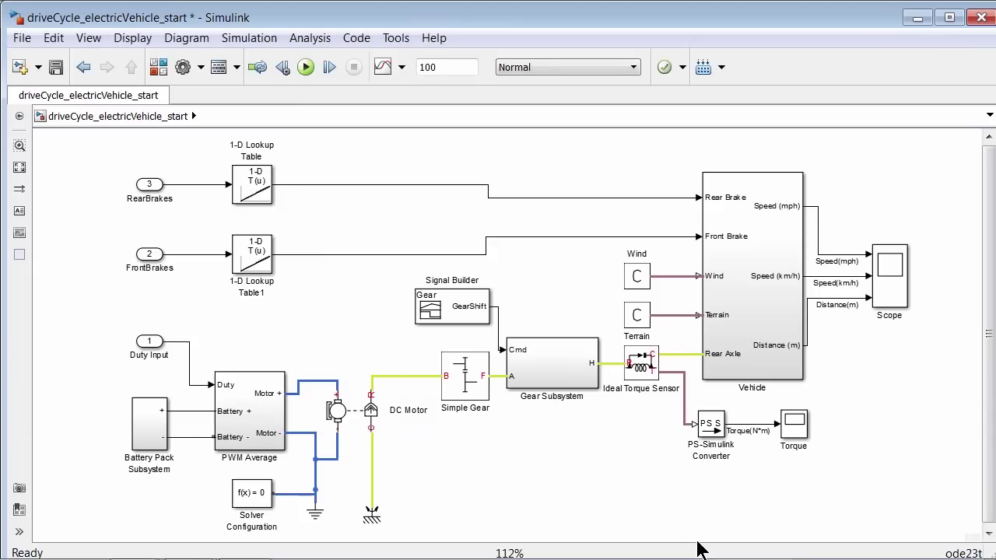
# Step: Run the drive cycle simulation and view the vehicle's speed and distance in the Scope, autoscaled to the data
pyautogui.click(304, 67)
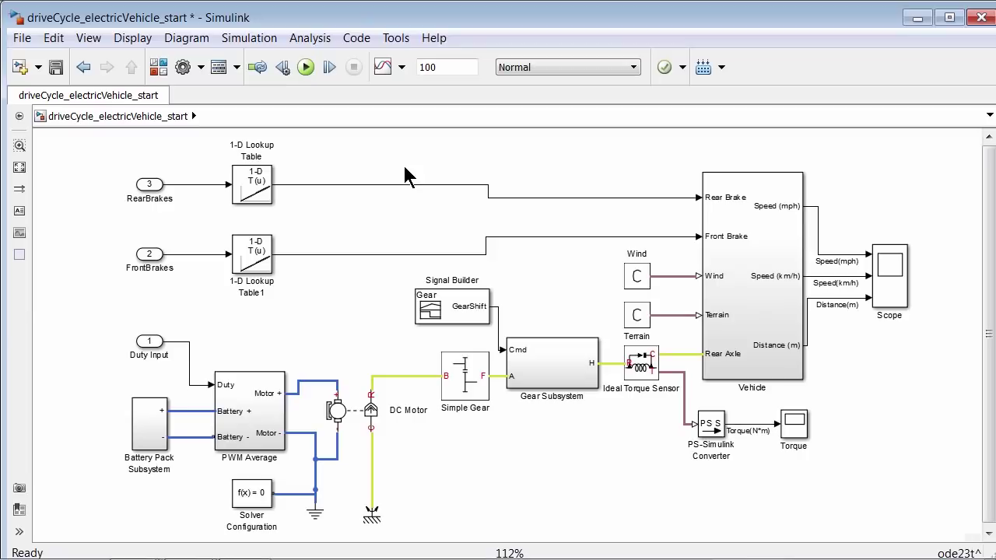
pyautogui.doubleClick(889, 273)
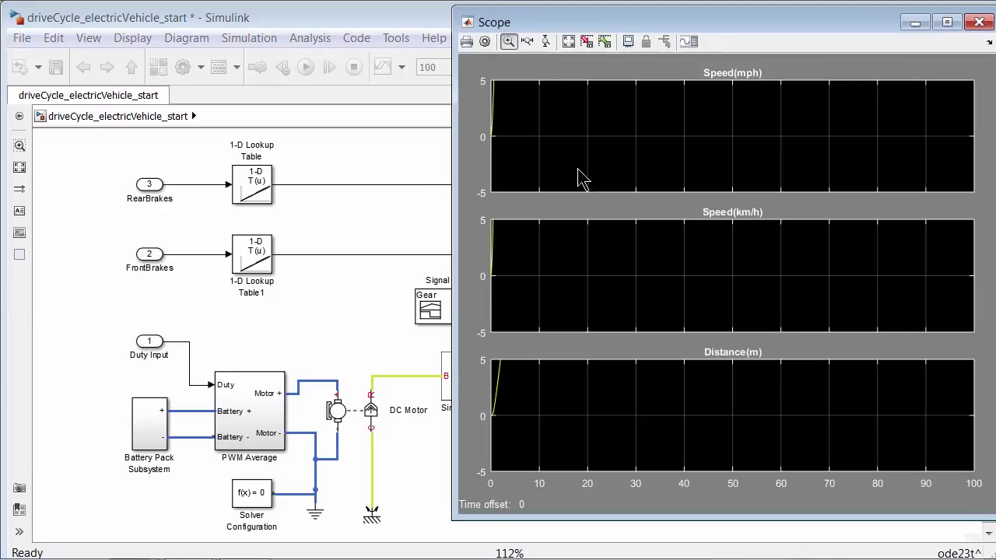
pyautogui.click(569, 42)
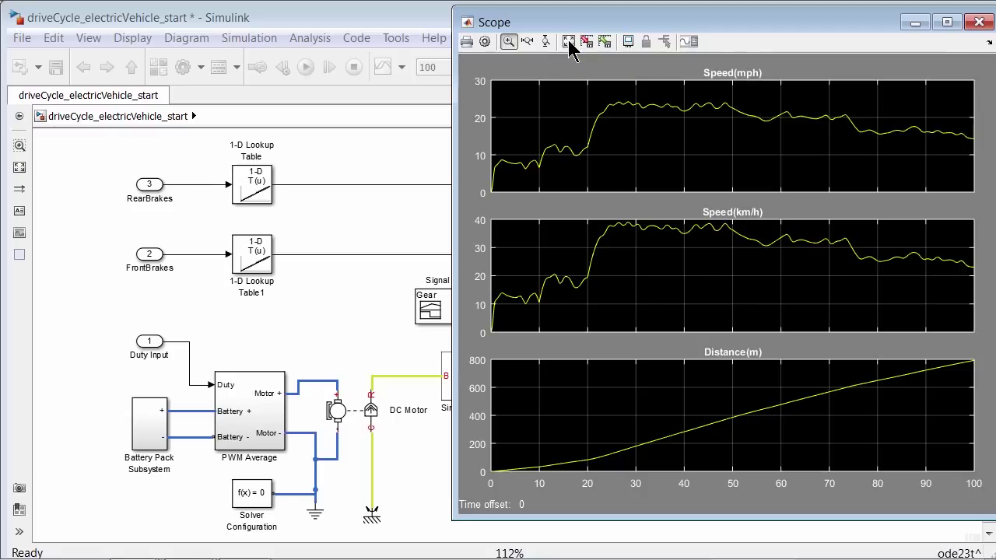
# Step: Bring up the Figure 1 pedal plots to compare them with the Scope curves, and minimize the figure
pyautogui.hotkey('alt', 'Tab')
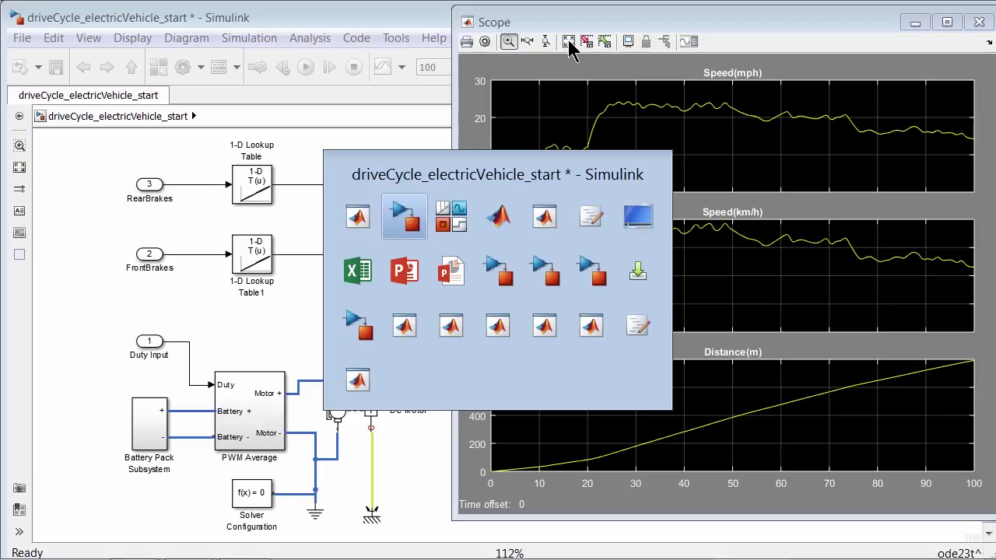
pyautogui.hotkey('alt', 'Tab')
pyautogui.hotkey('alt', 'Tab')
pyautogui.hotkey('alt', 'Tab')
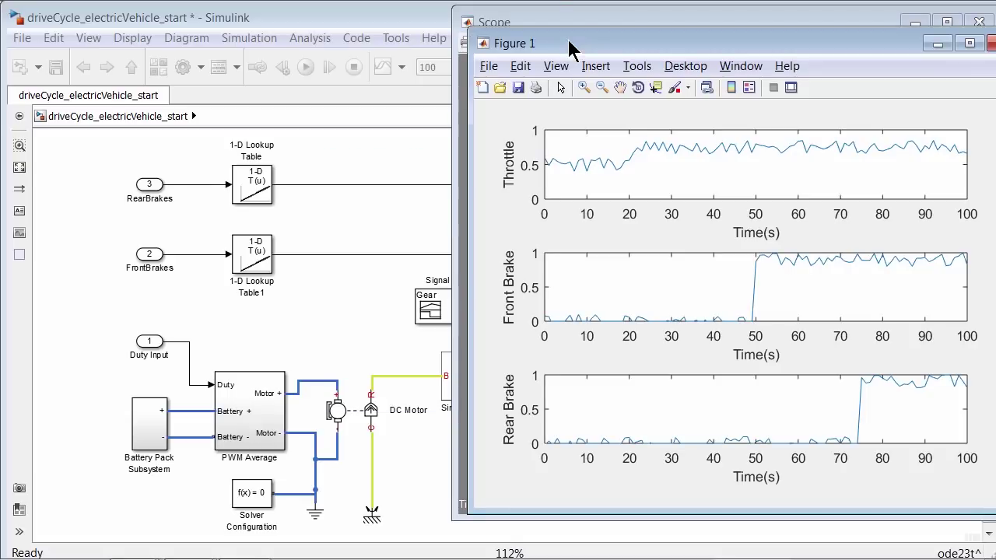
pyautogui.click(938, 43)
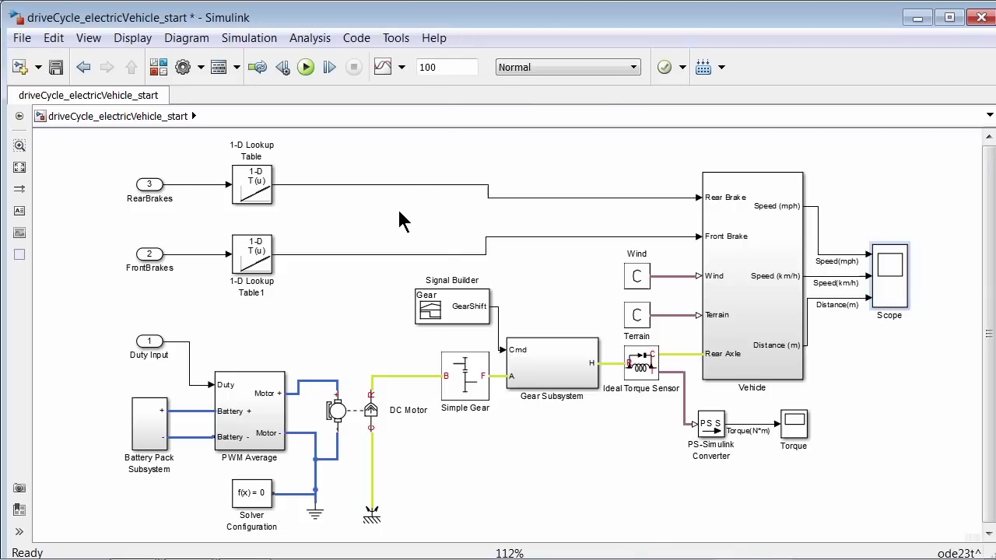
# Step: Switch from the drive cycle model to another open window
pyautogui.click(399, 218)
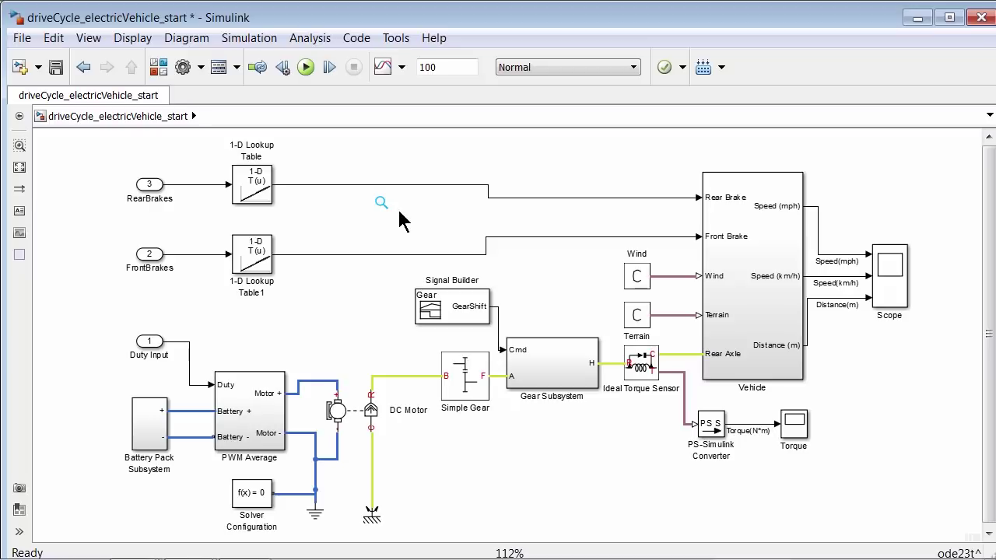
pyautogui.hotkey('alt', 'Tab')
pyautogui.press('Tab')
pyautogui.press('Tab')
pyautogui.press('Tab')
pyautogui.press('Tab')
pyautogui.press('Tab')
pyautogui.press('Tab')
pyautogui.press('Tab')
pyautogui.press('Tab')
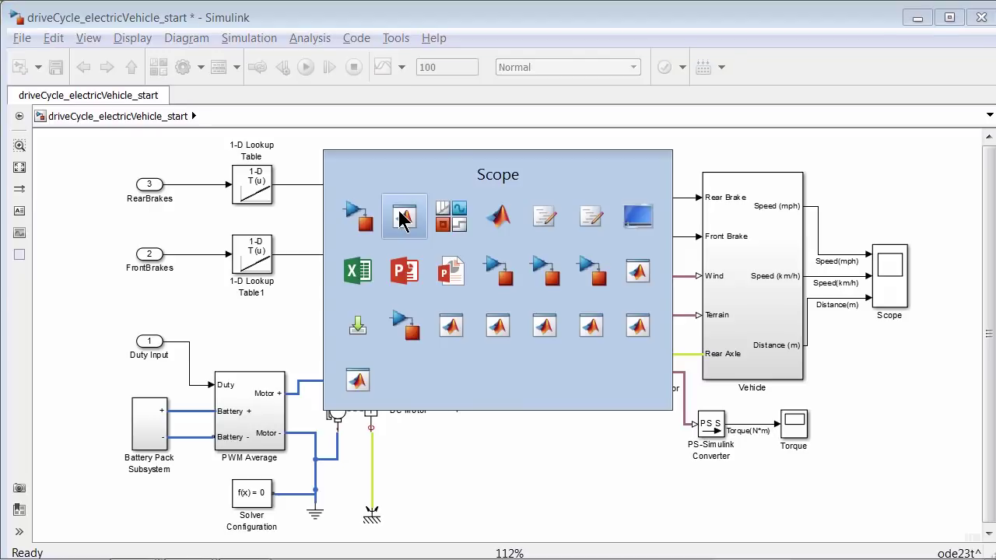